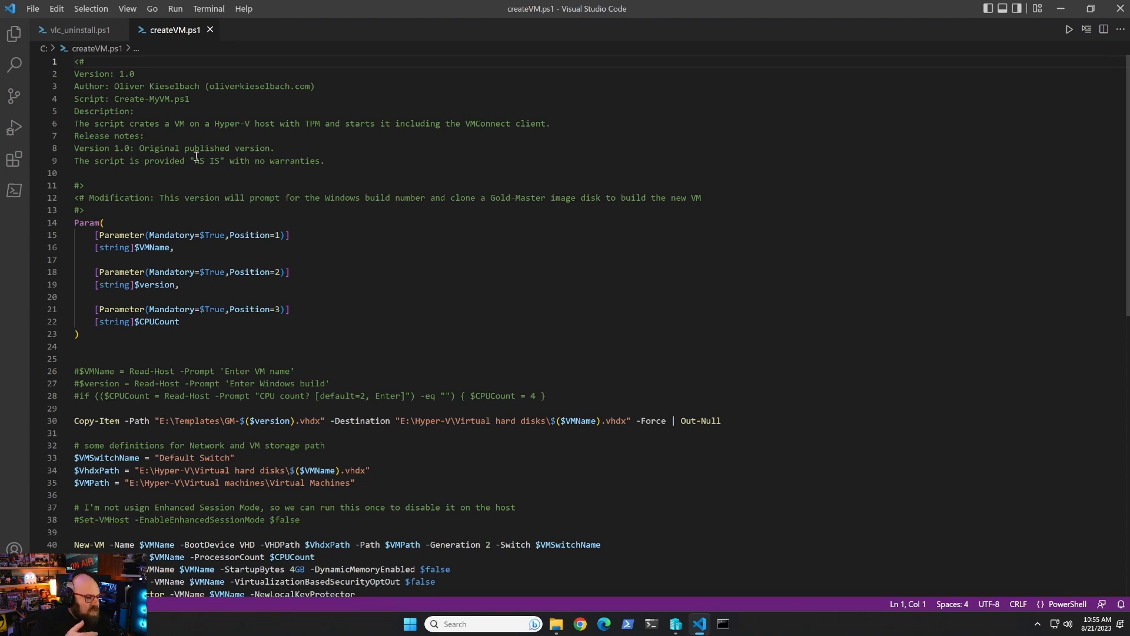
# Dismiss the VS Code update notice and bring up File Explorer at This PC.
pyautogui.scroll(-3, 309, 328)
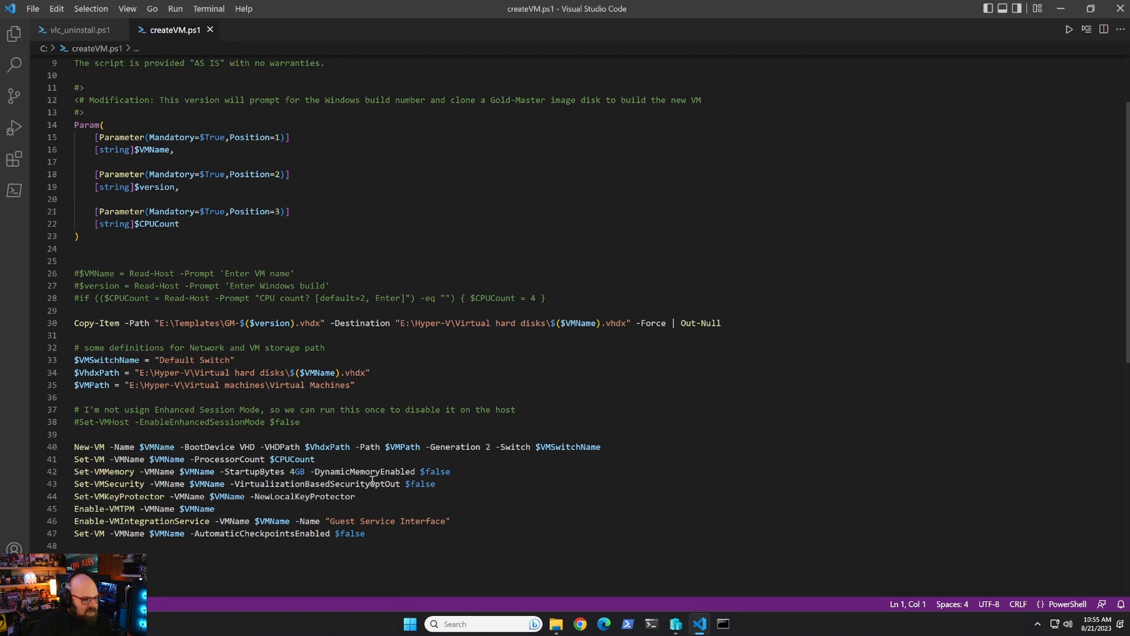
pyautogui.scroll(-2, 372, 472)
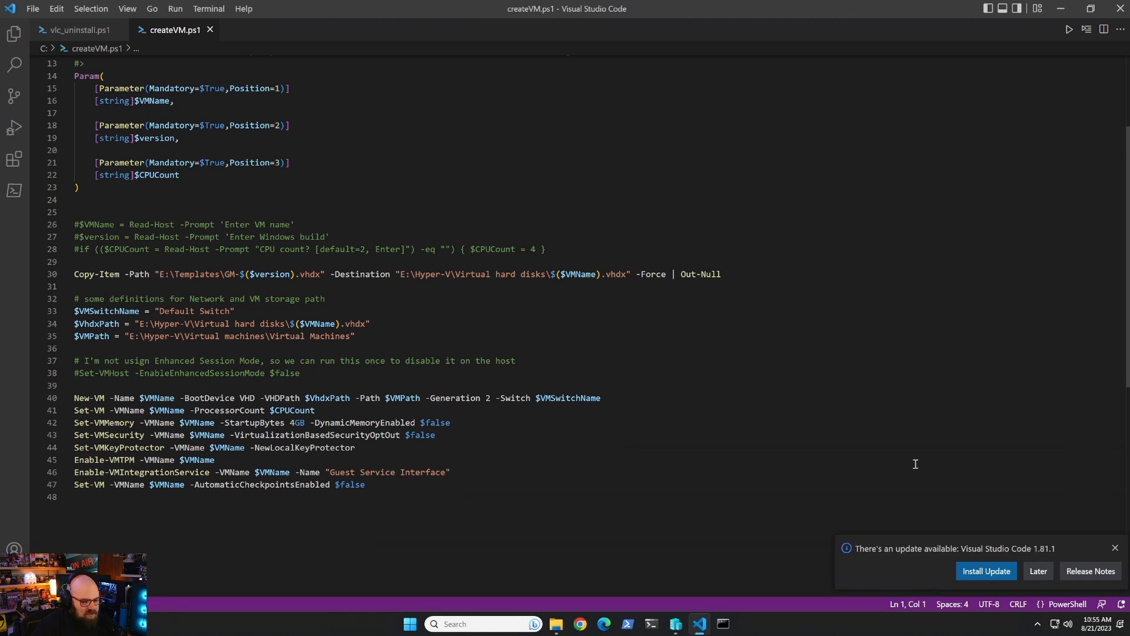
pyautogui.click(1116, 548)
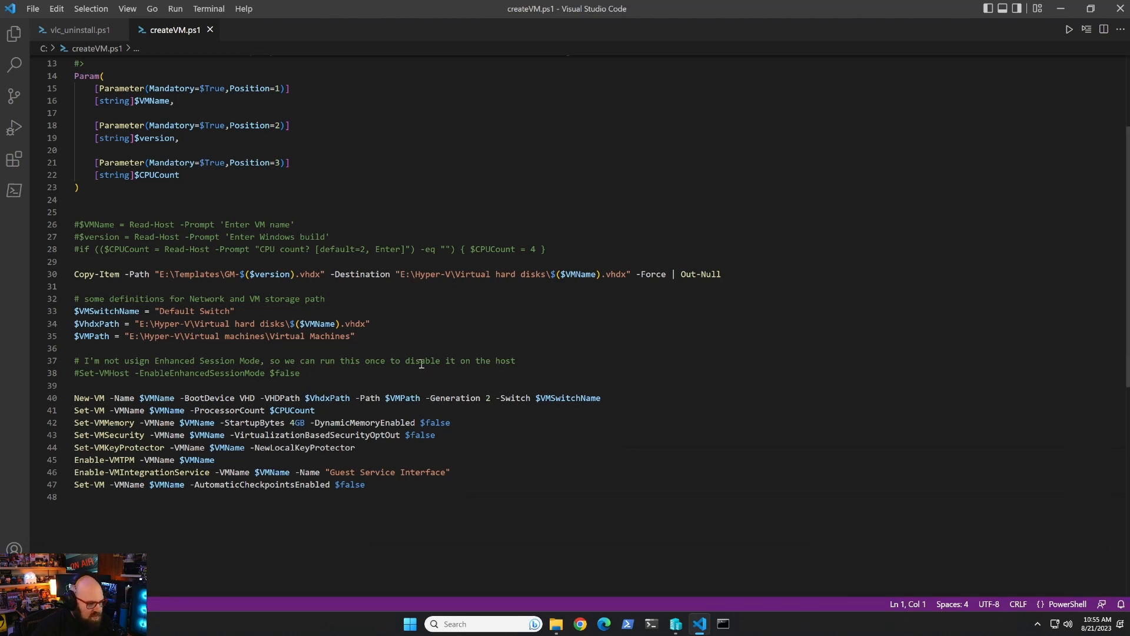
pyautogui.click(556, 623)
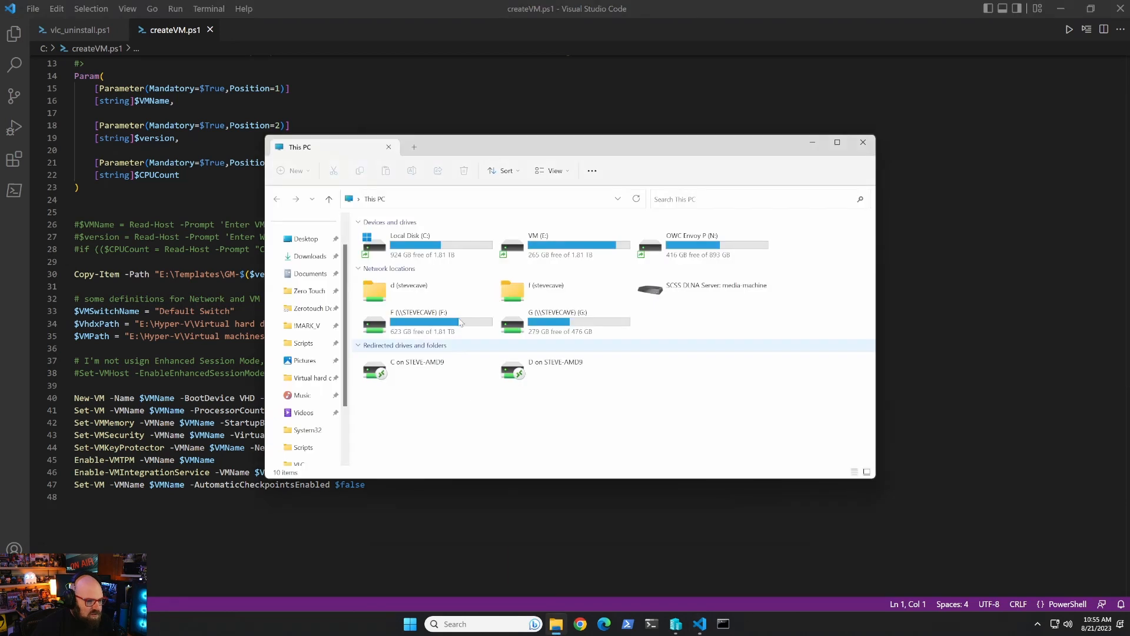
# Check the four GM .vhdx gold-master images in E:\Templates, then close File Explorer.
pyautogui.doubleClick(386, 290)
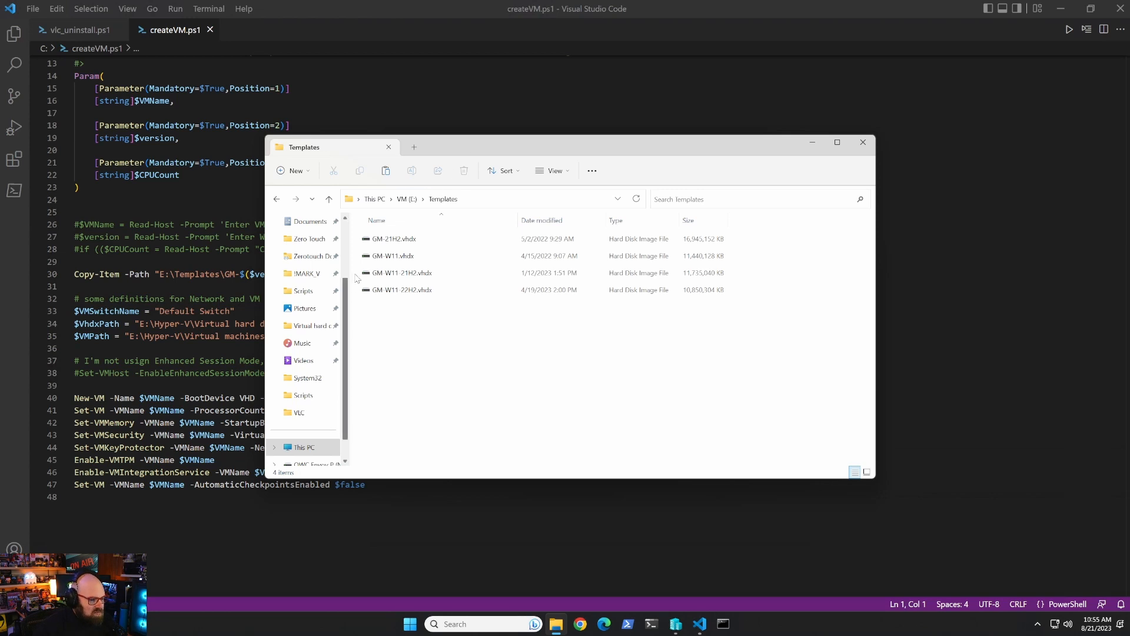
pyautogui.moveTo(481, 151); pyautogui.dragTo(818, 154)
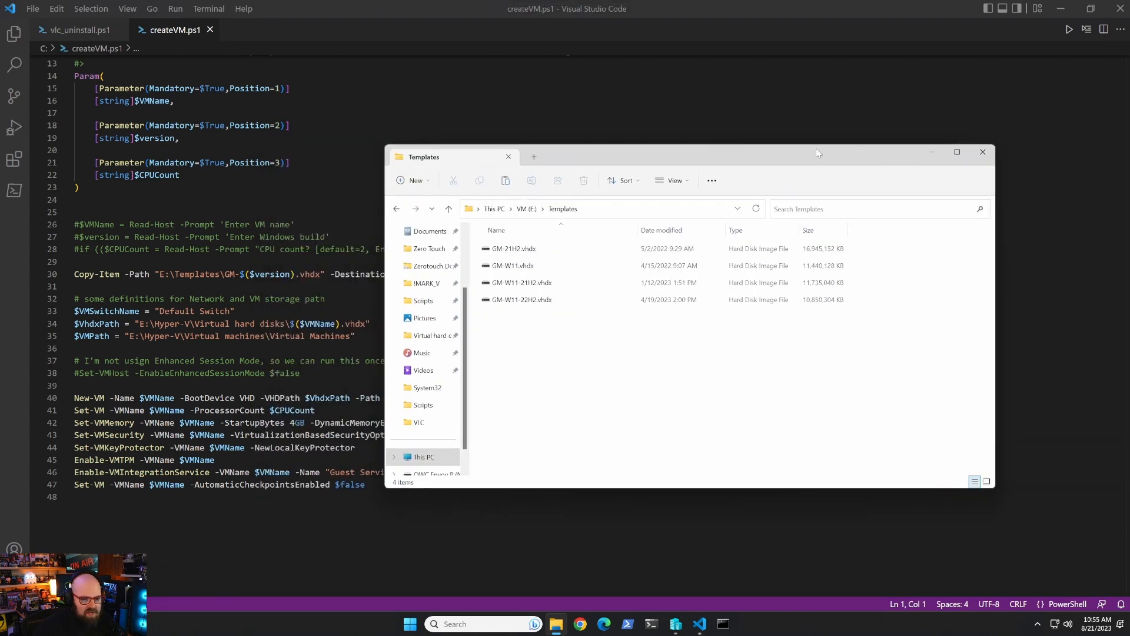
pyautogui.click(983, 152)
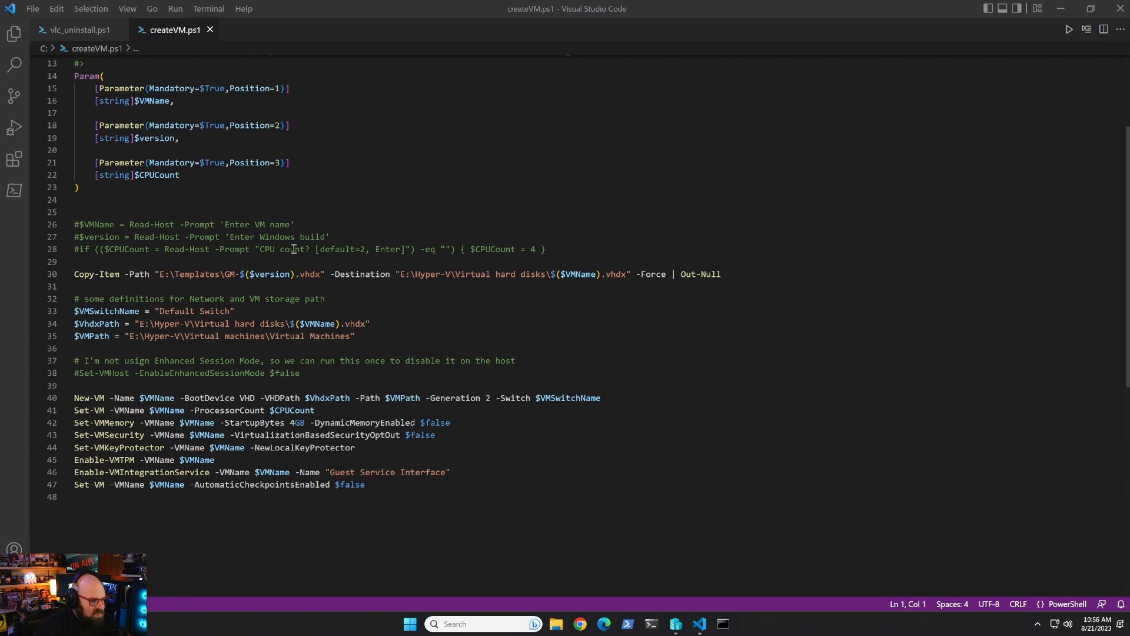
# Change -StartupBytes from 4GB to 8GB on line 42 of createVM.ps1 and close the editor.
pyautogui.scroll(1, 294, 250)
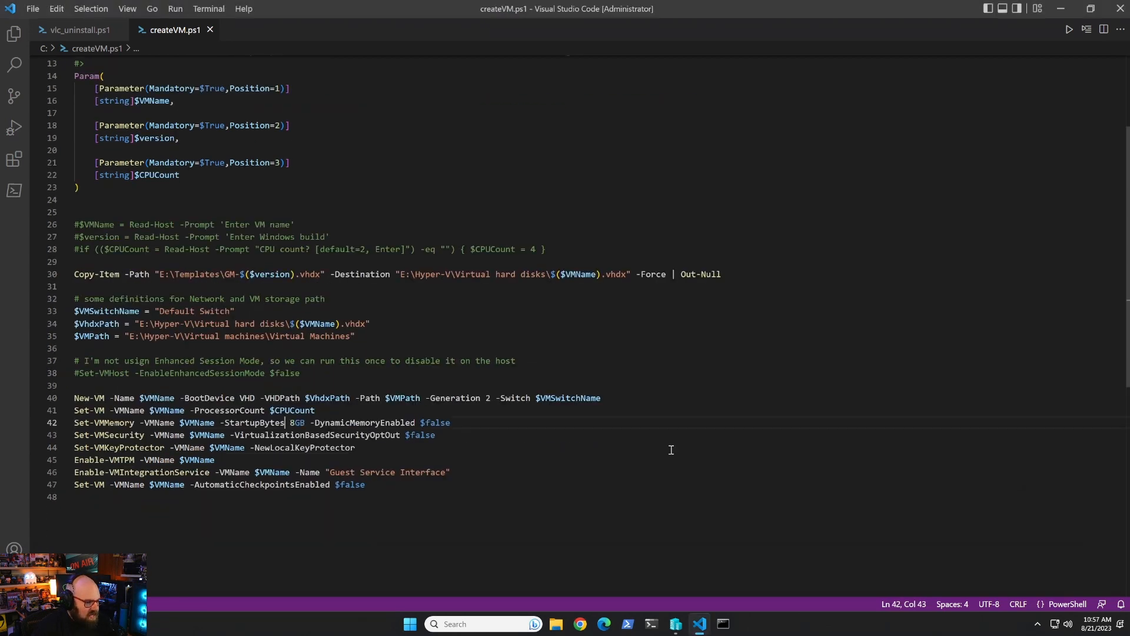
pyautogui.click(671, 449)
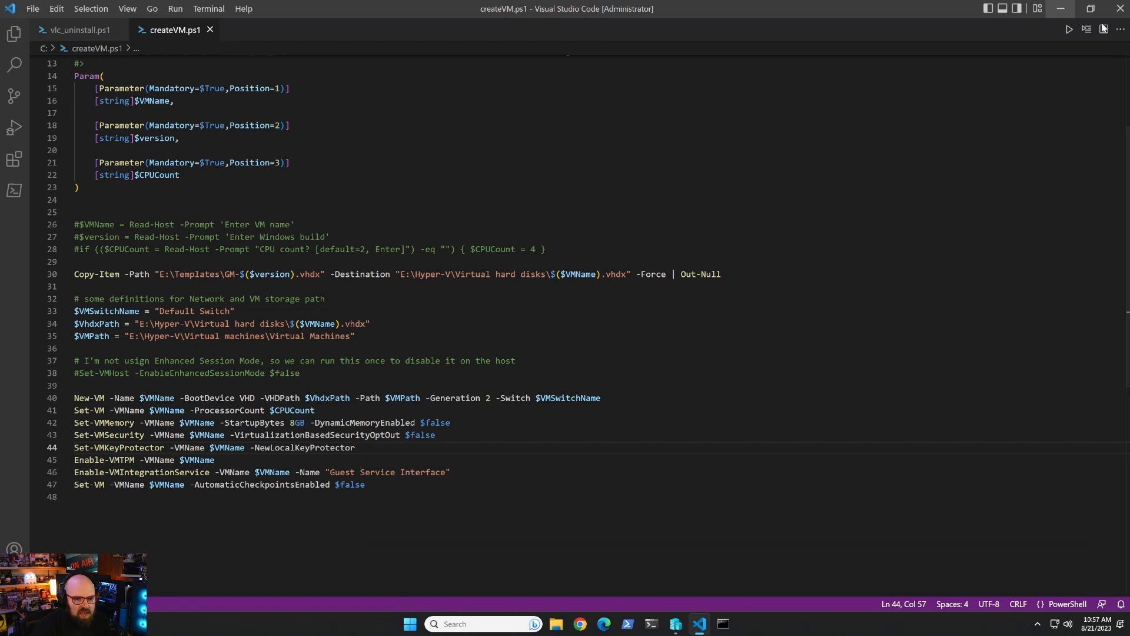
pyautogui.click(1120, 10)
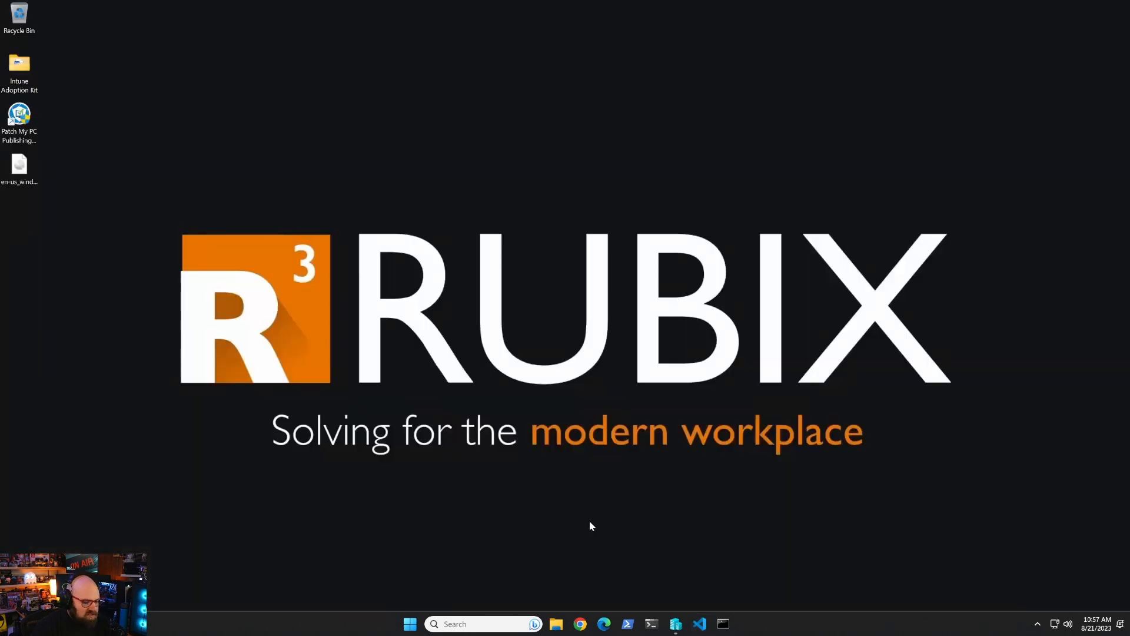
# Start a new virtual machine on the host named GM-22H2 as Generation 2.
pyautogui.click(676, 624)
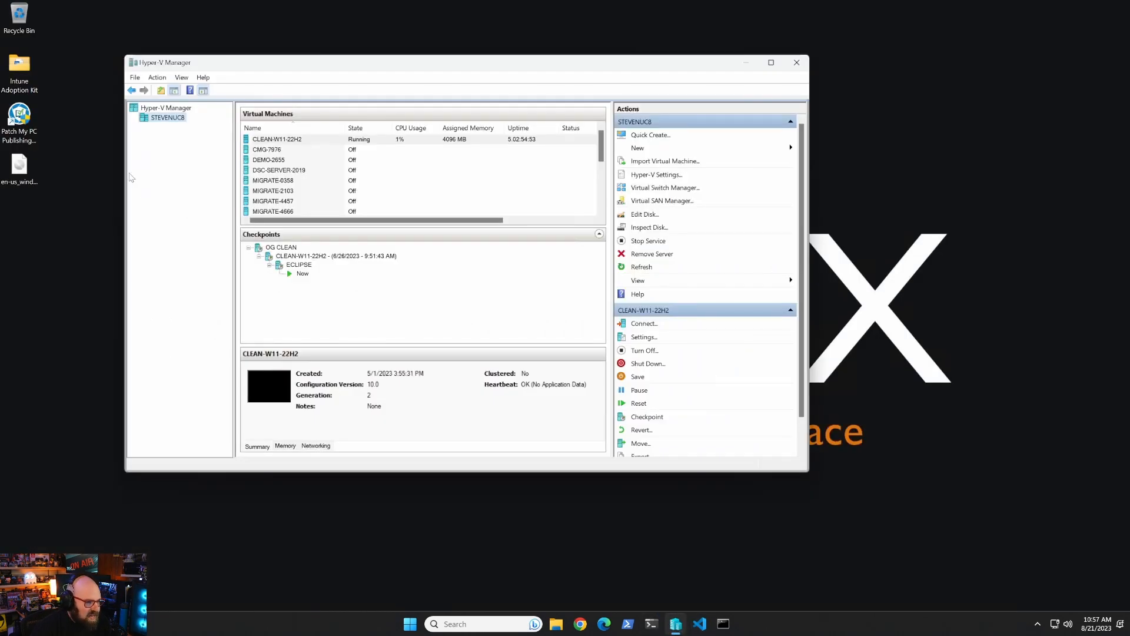
pyautogui.rightClick(172, 122)
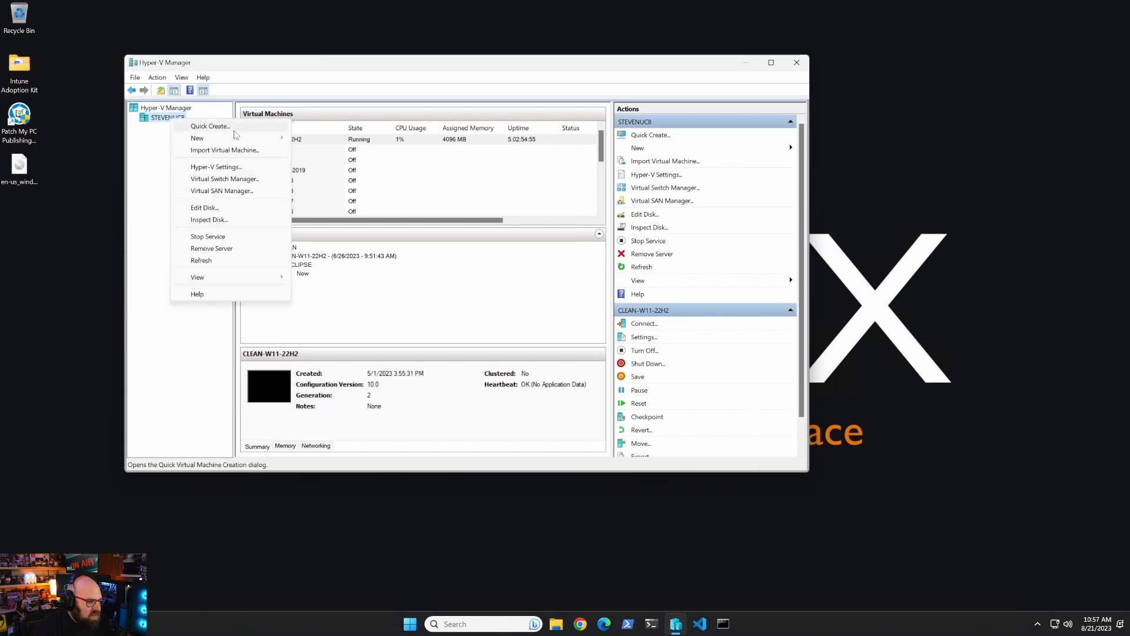
pyautogui.moveTo(236, 138)
pyautogui.click(309, 139)
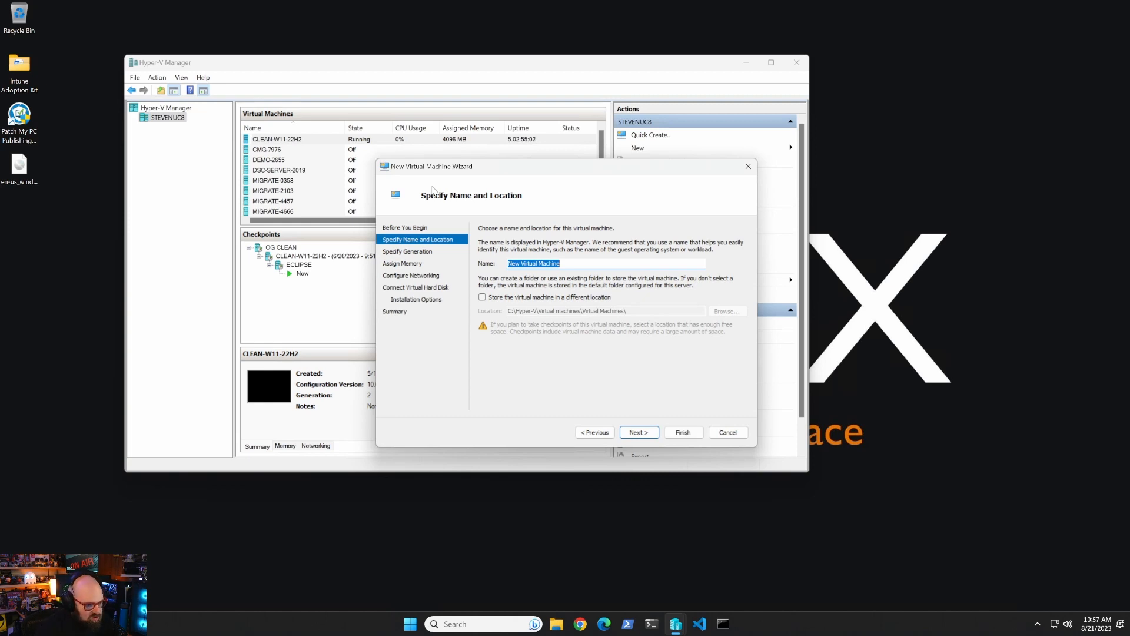
pyautogui.write('GM-22H2')
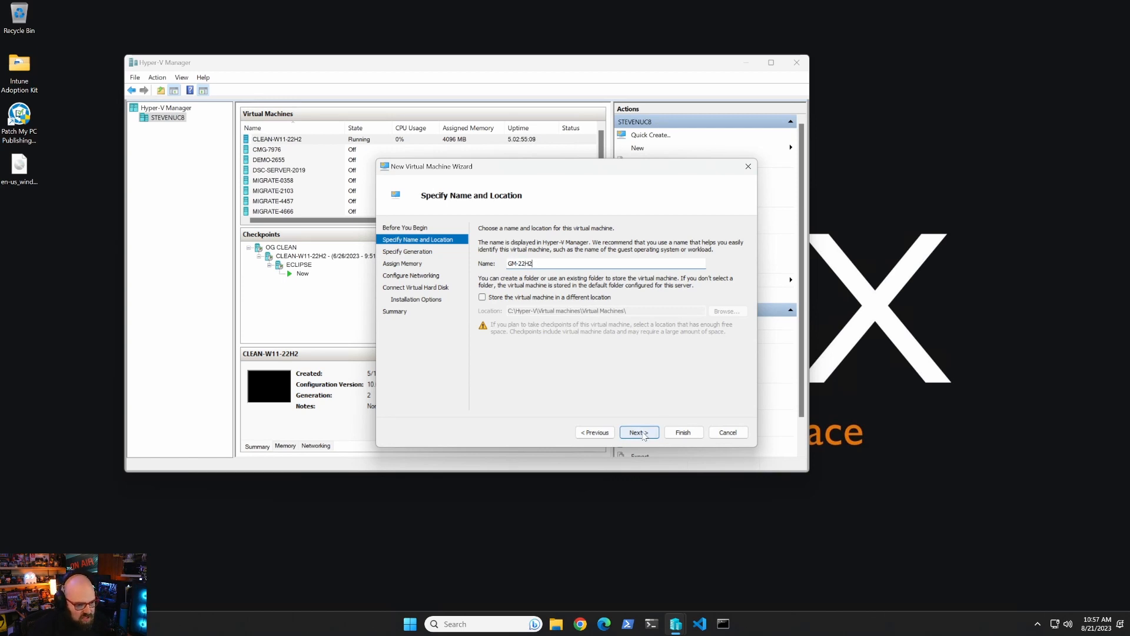
pyautogui.click(640, 434)
pyautogui.click(502, 275)
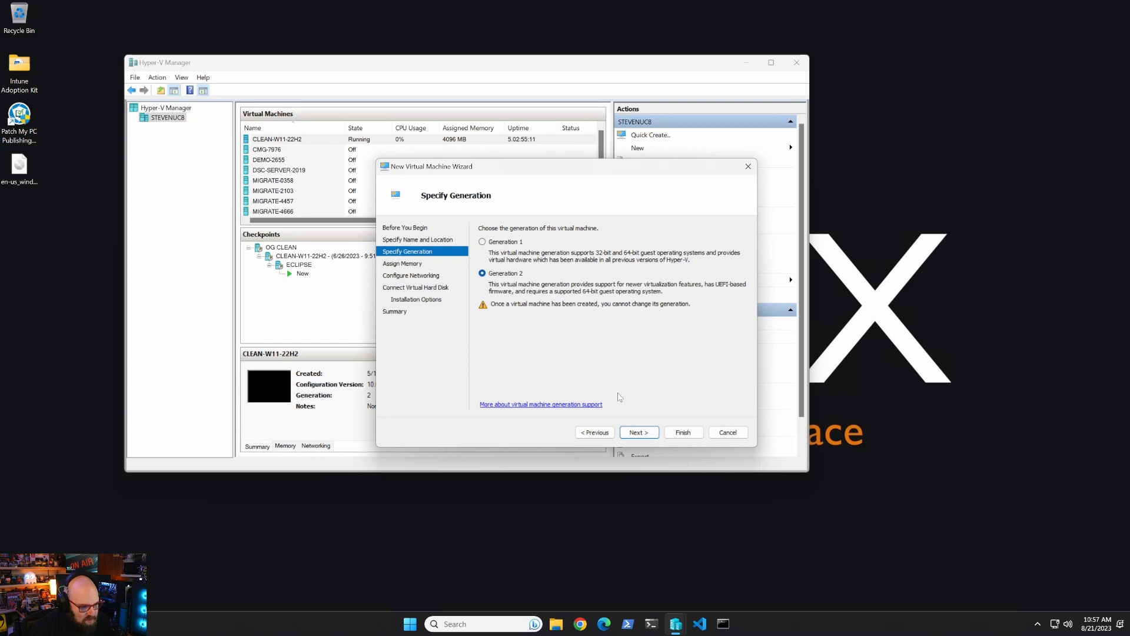
pyautogui.click(639, 432)
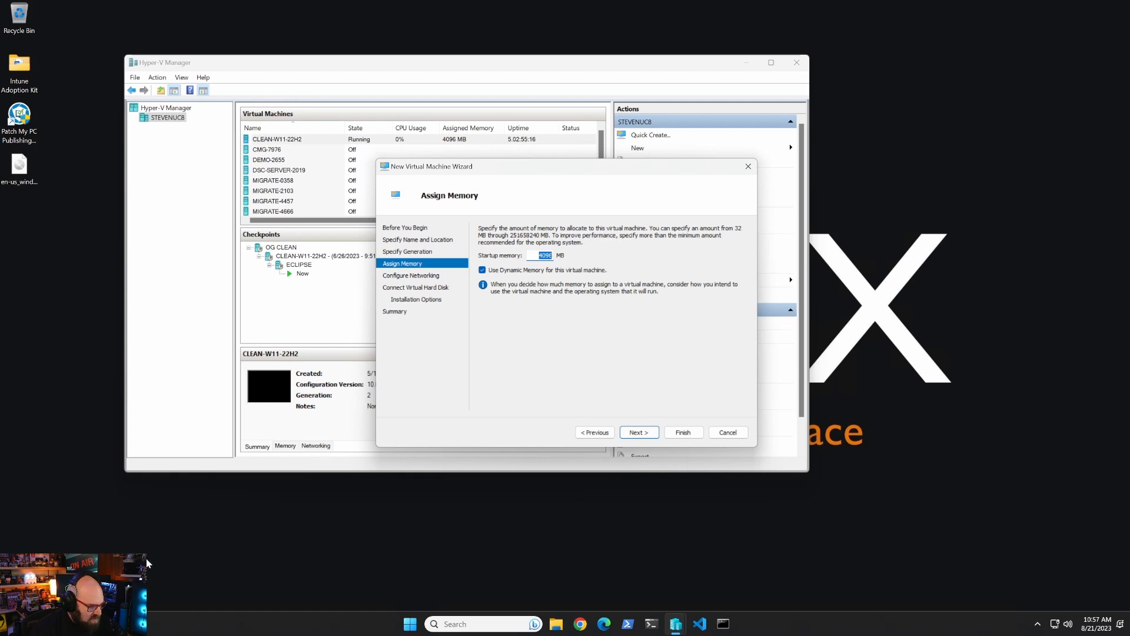
# Give it 8192 MB static memory and connect it to the Default Switch.
pyautogui.write('8192')
pyautogui.click(526, 271)
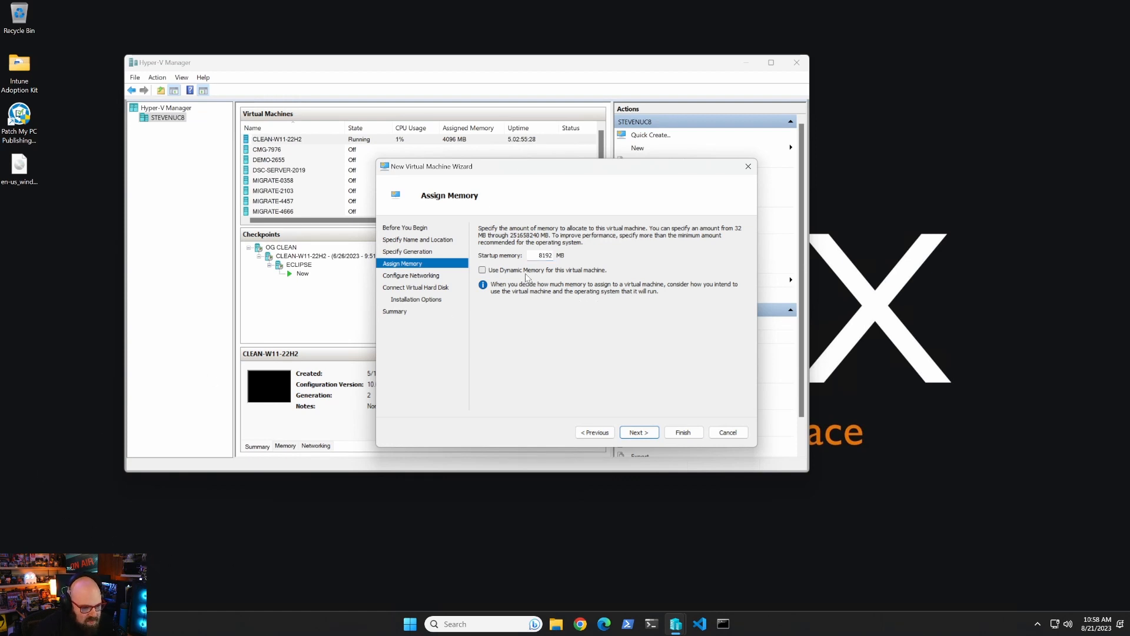
pyautogui.click(639, 432)
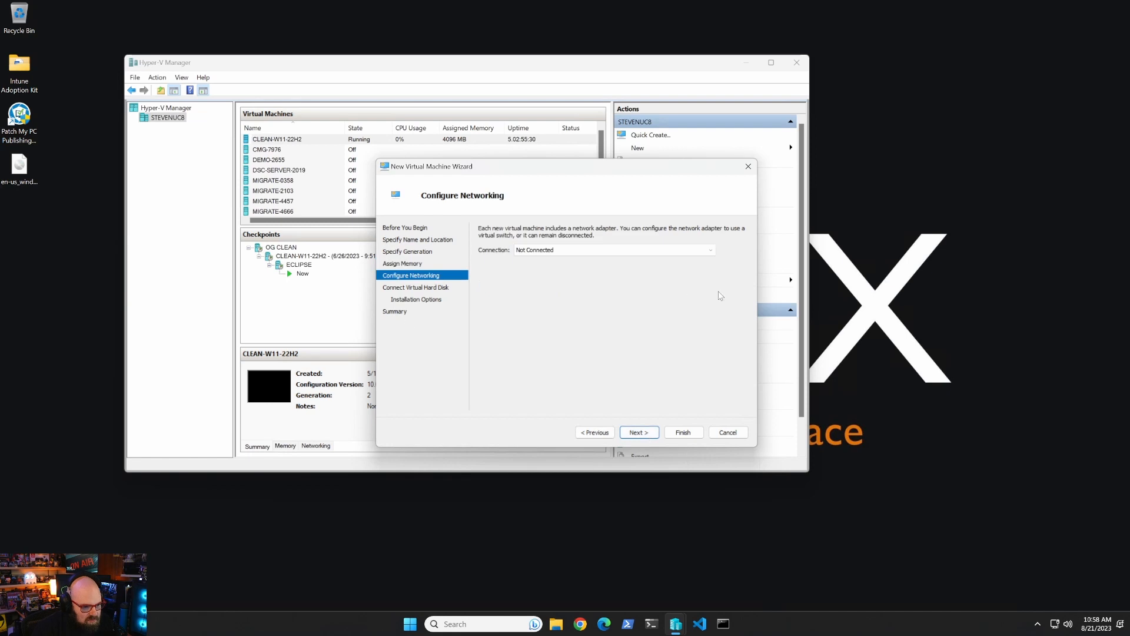
pyautogui.click(601, 252)
pyautogui.click(579, 282)
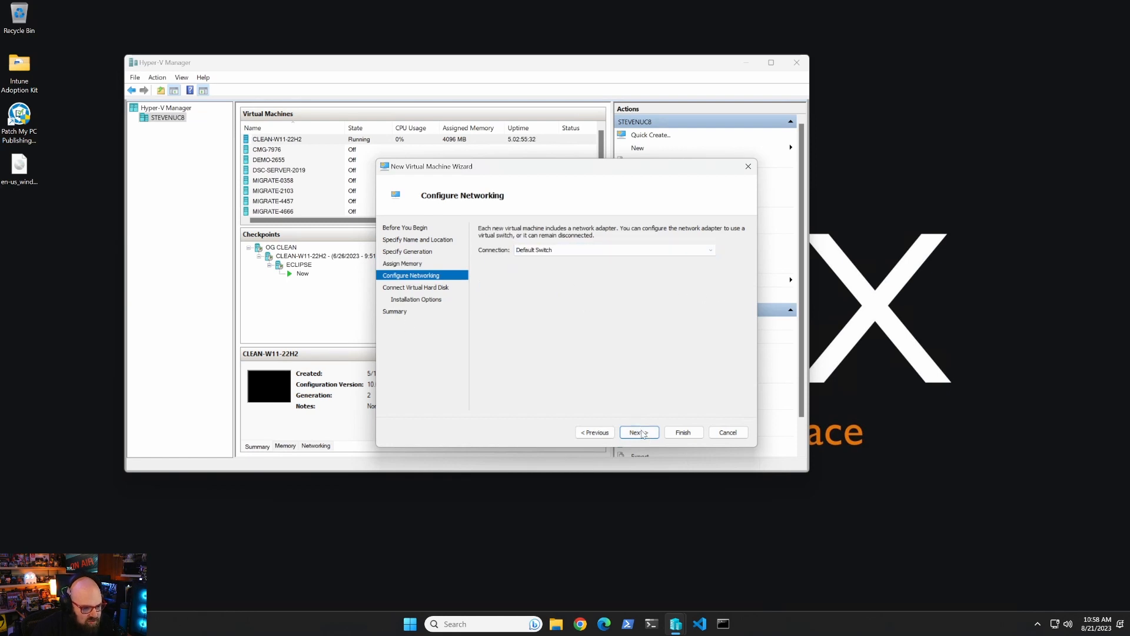
pyautogui.click(639, 432)
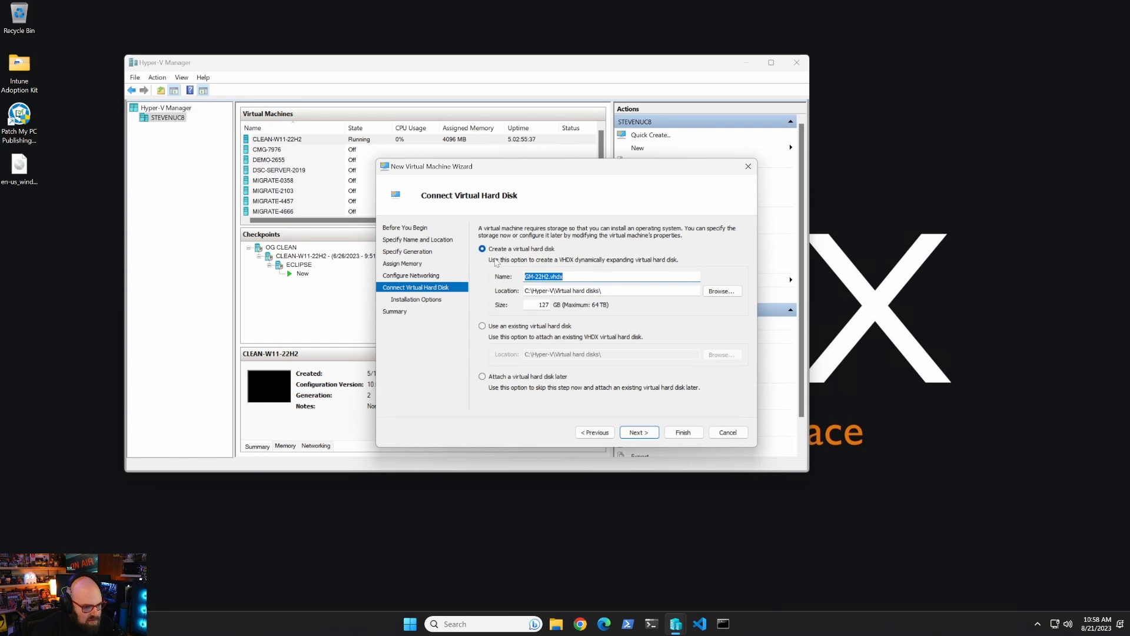
# Set a 60 GB virtual disk, boot from the Windows 10 ISO, and finish the wizard.
pyautogui.doubleClick(539, 305)
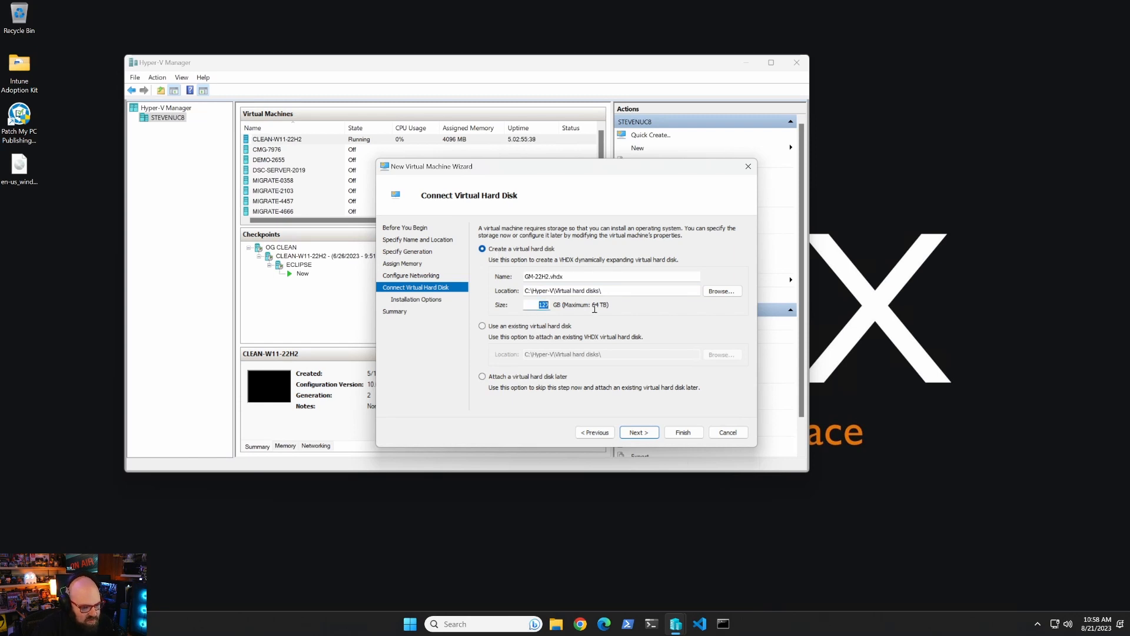
pyautogui.write('60')
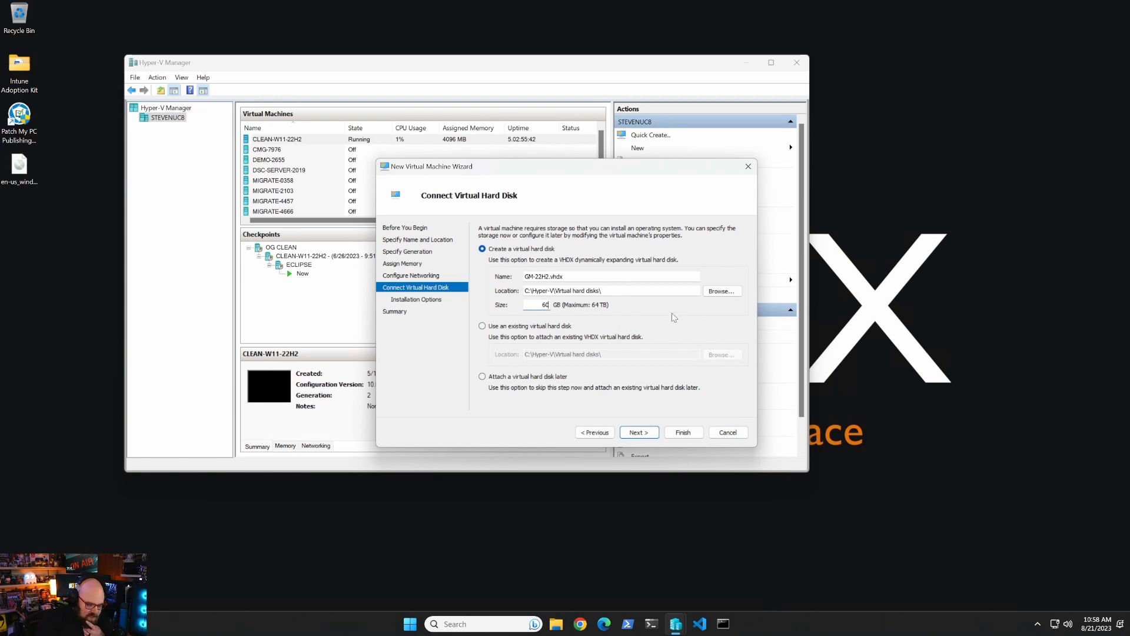
pyautogui.click(646, 438)
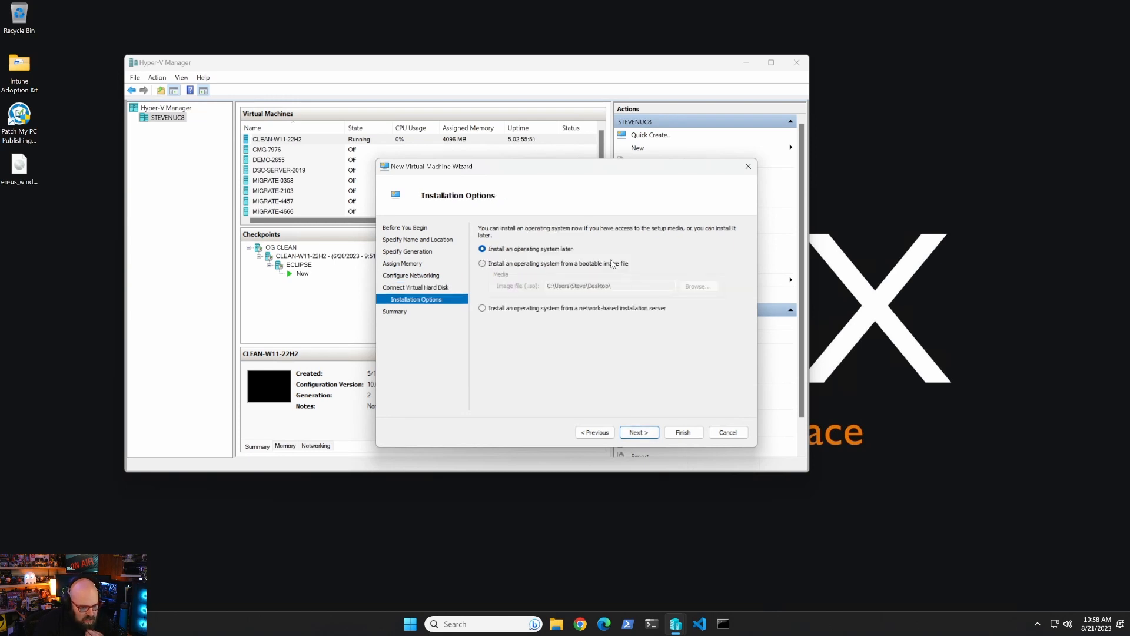
pyautogui.click(612, 264)
pyautogui.click(699, 287)
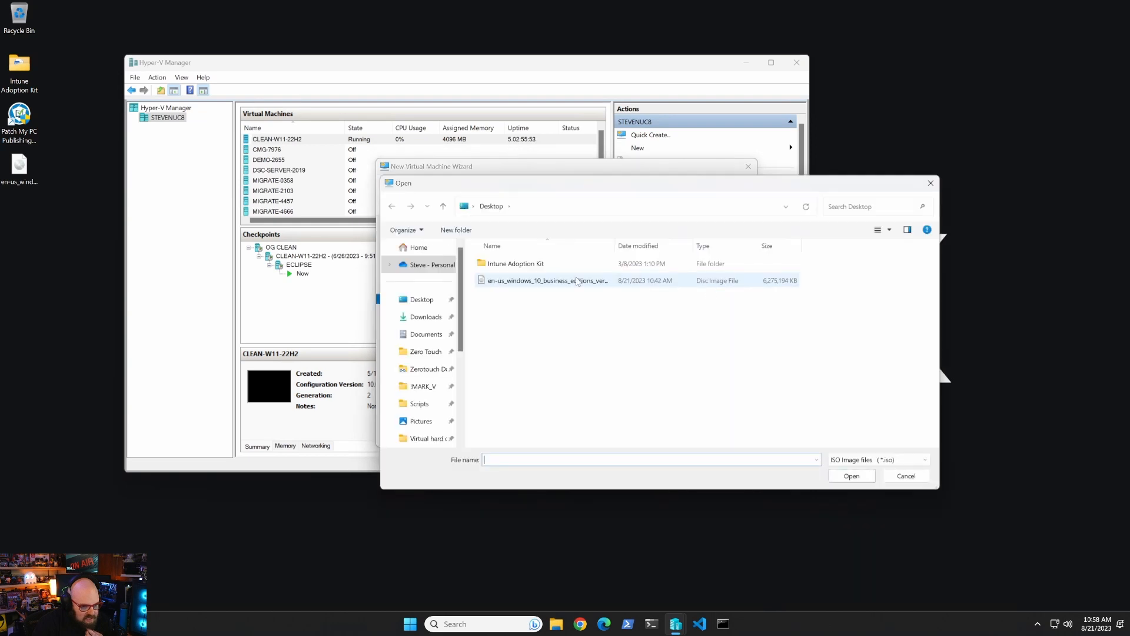
pyautogui.doubleClick(577, 281)
pyautogui.click(639, 433)
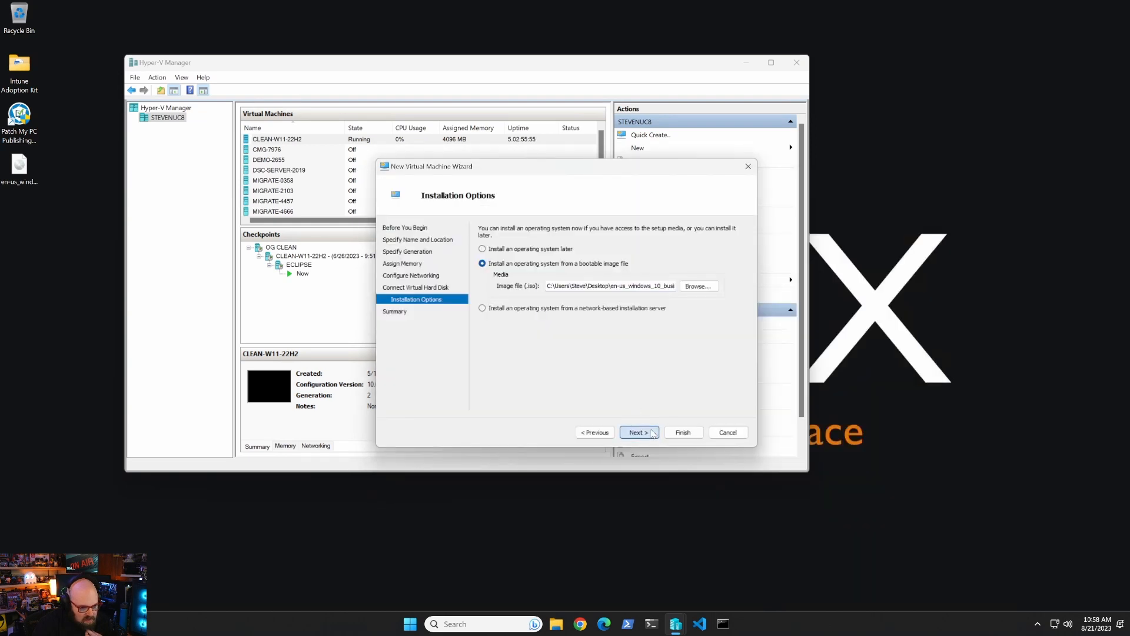
pyautogui.click(684, 434)
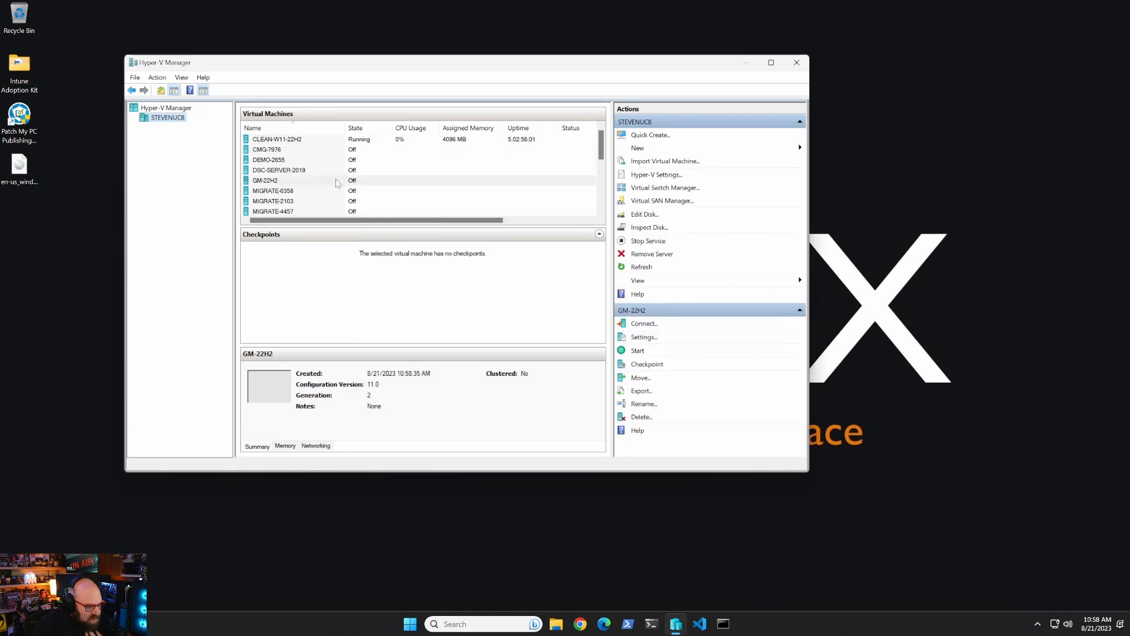
# Start GM-22H2 and open its console connection window.
pyautogui.rightClick(336, 183)
pyautogui.click(358, 238)
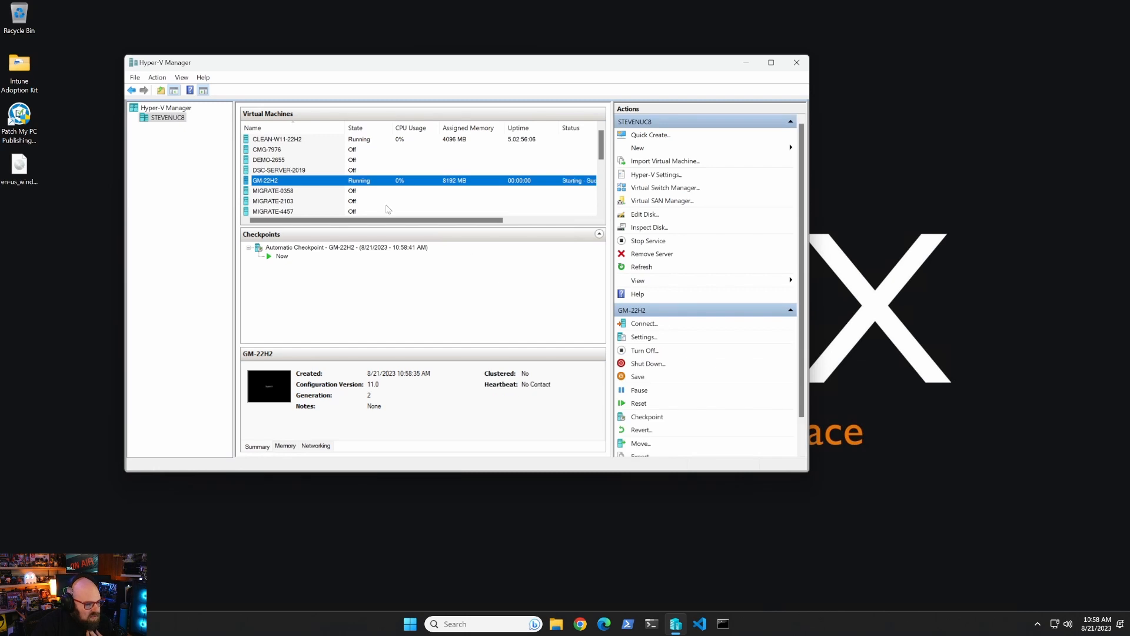
pyautogui.doubleClick(368, 184)
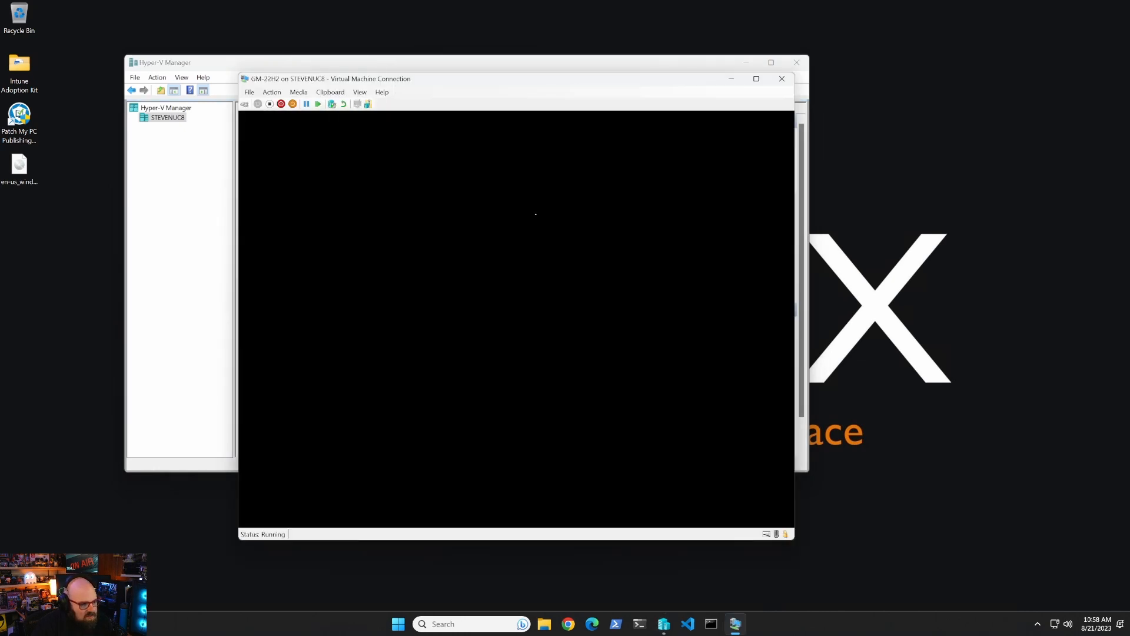
pyautogui.moveTo(462, 77); pyautogui.dragTo(504, 91)
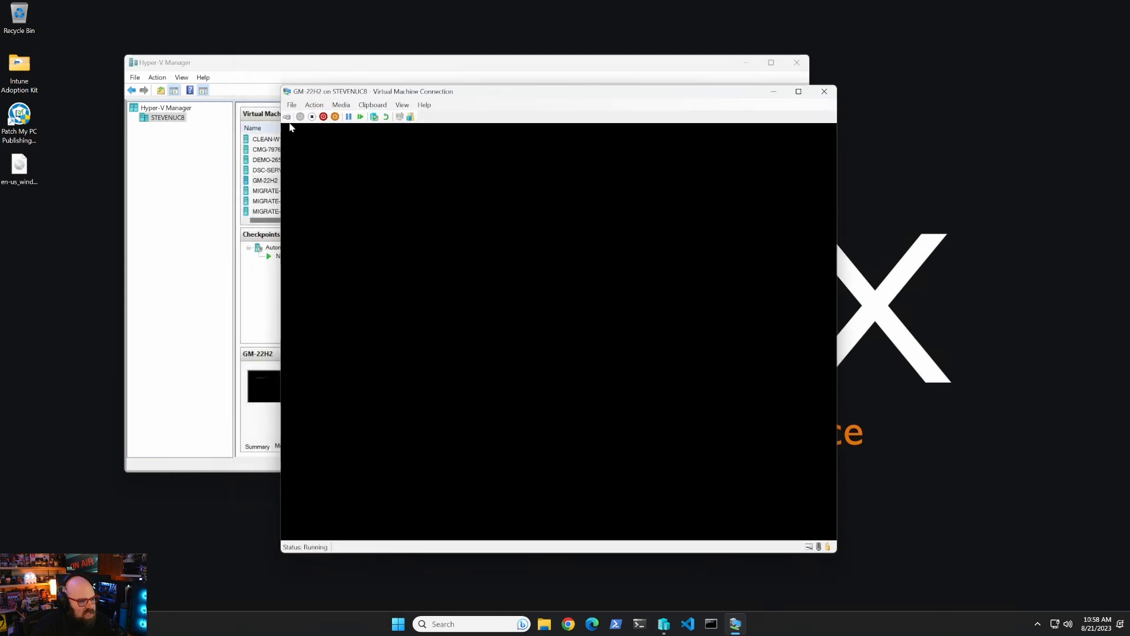
# Attempt a shutdown of GM-22H2, then force Turn Off after the shutdown fails.
pyautogui.click(315, 104)
pyautogui.click(347, 139)
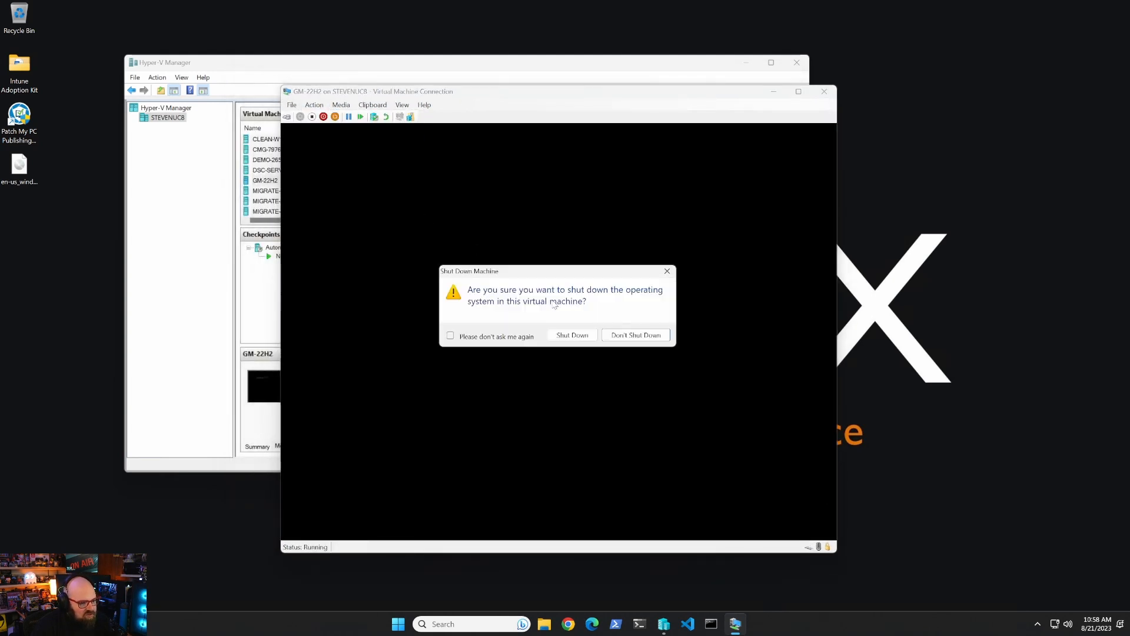
pyautogui.click(566, 335)
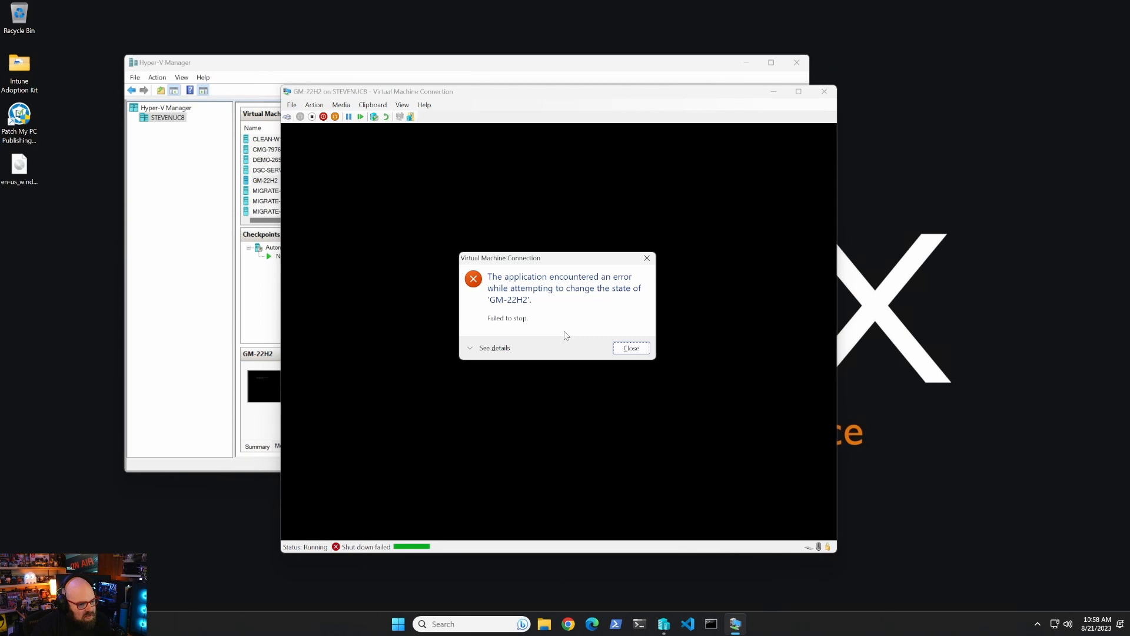
pyautogui.click(633, 352)
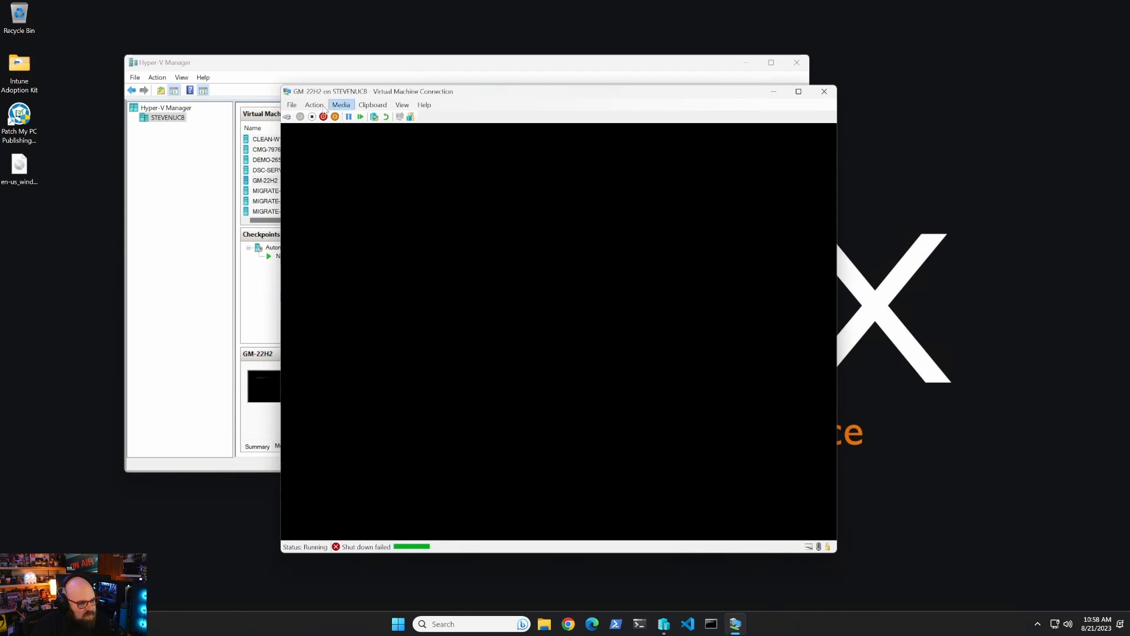
pyautogui.click(314, 105)
pyautogui.click(324, 134)
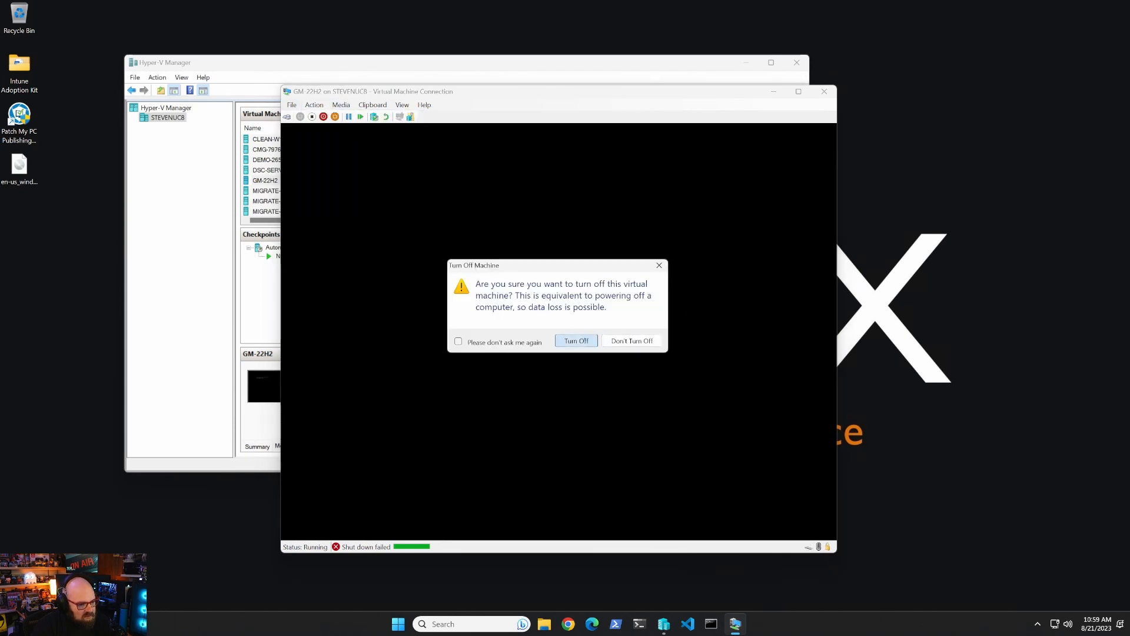
pyautogui.click(577, 341)
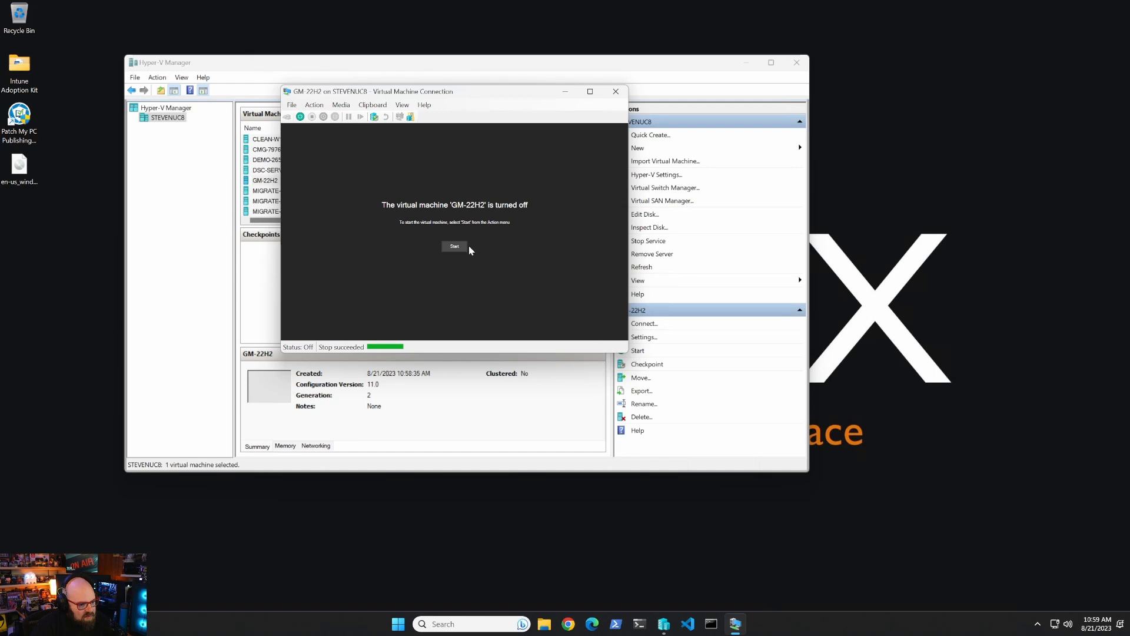
pyautogui.moveTo(458, 96); pyautogui.dragTo(524, 120)
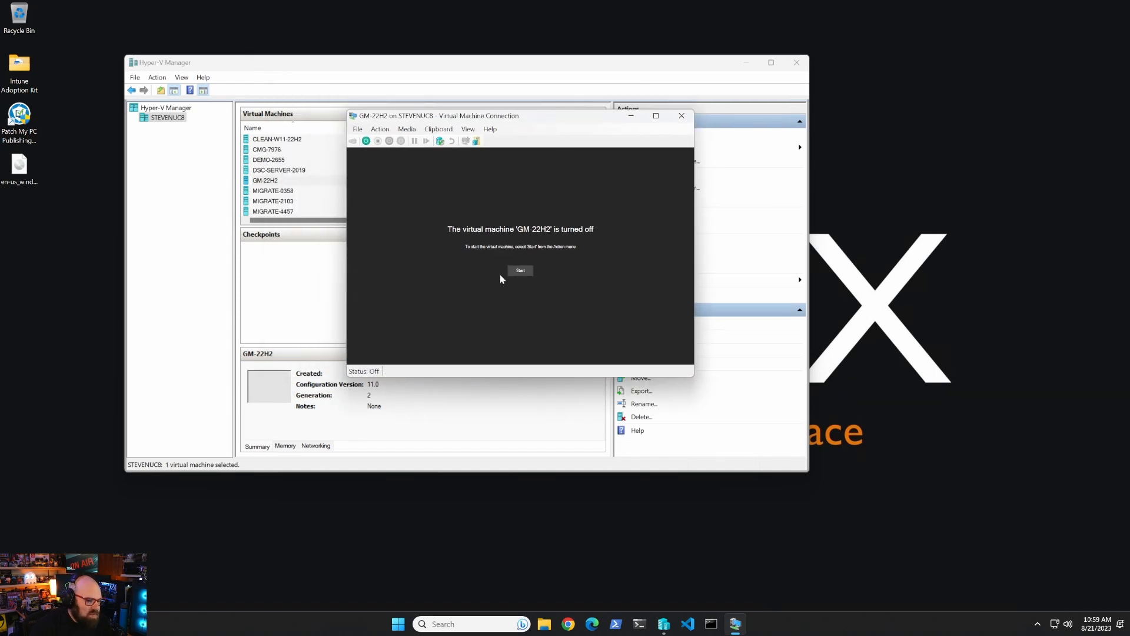
# Start GM-22H2, boot from the DVD, and begin Windows setup with default language settings.
pyautogui.click(519, 271)
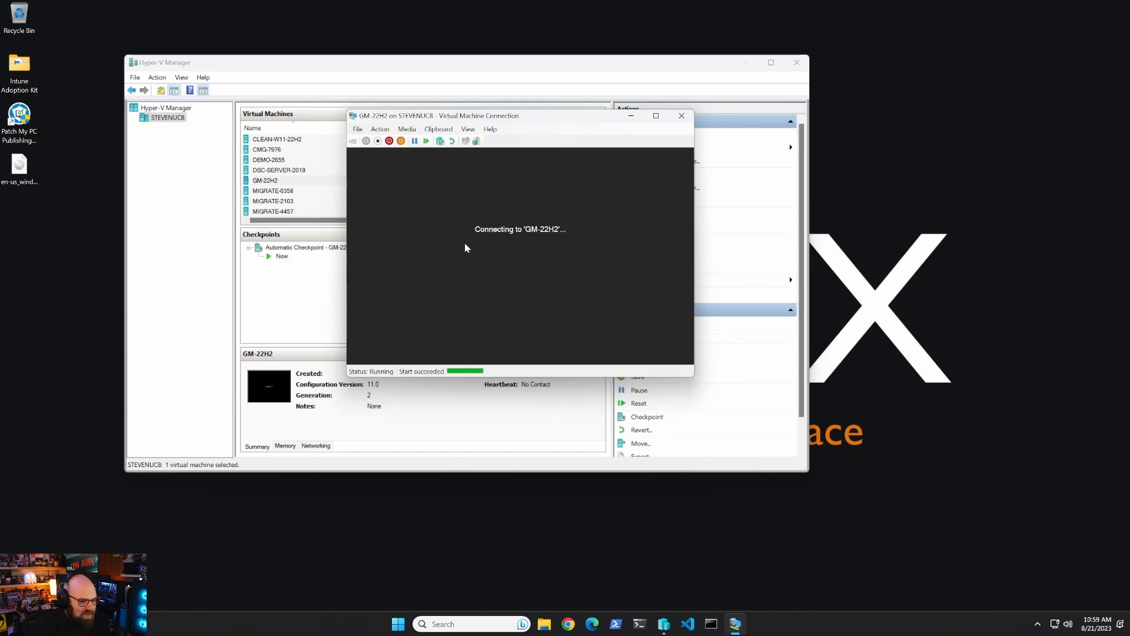
pyautogui.press('space')
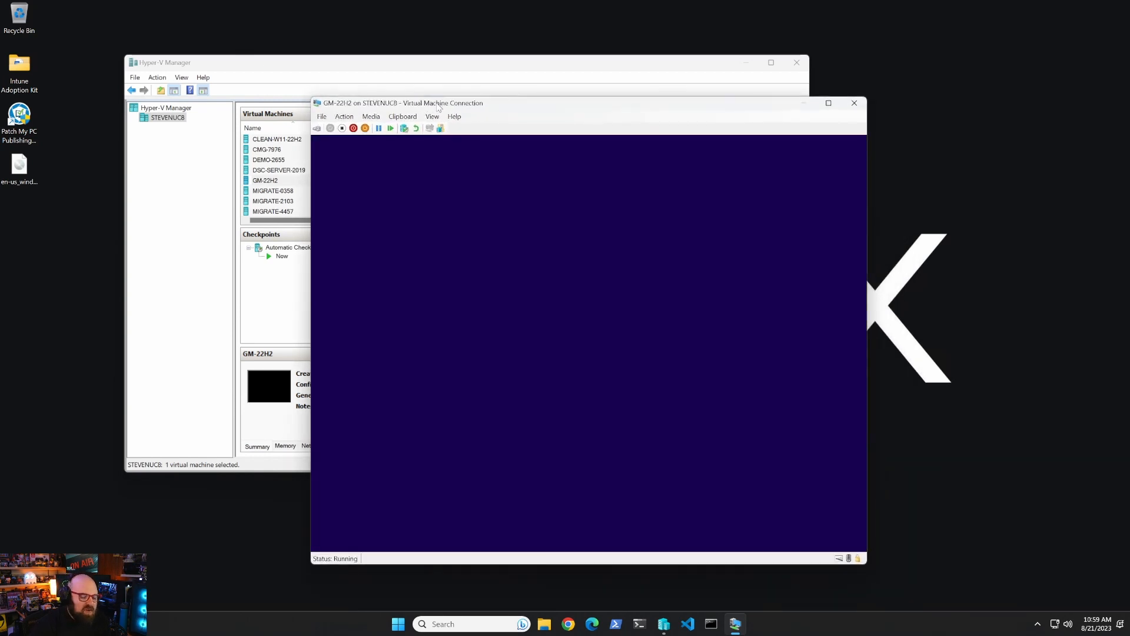
pyautogui.click(729, 434)
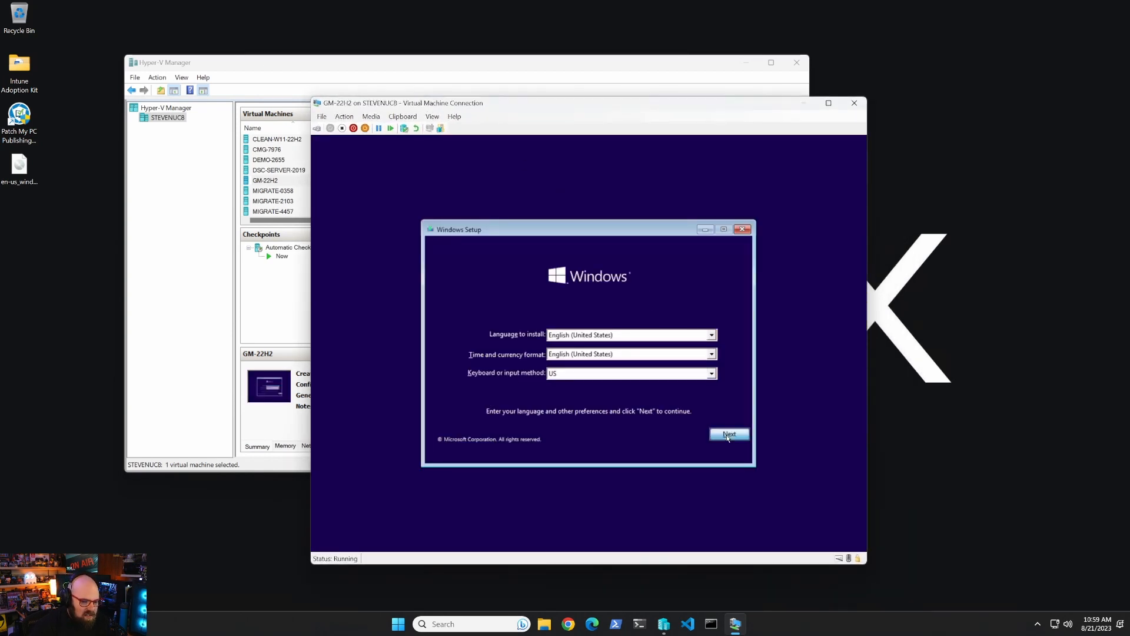
pyautogui.click(607, 350)
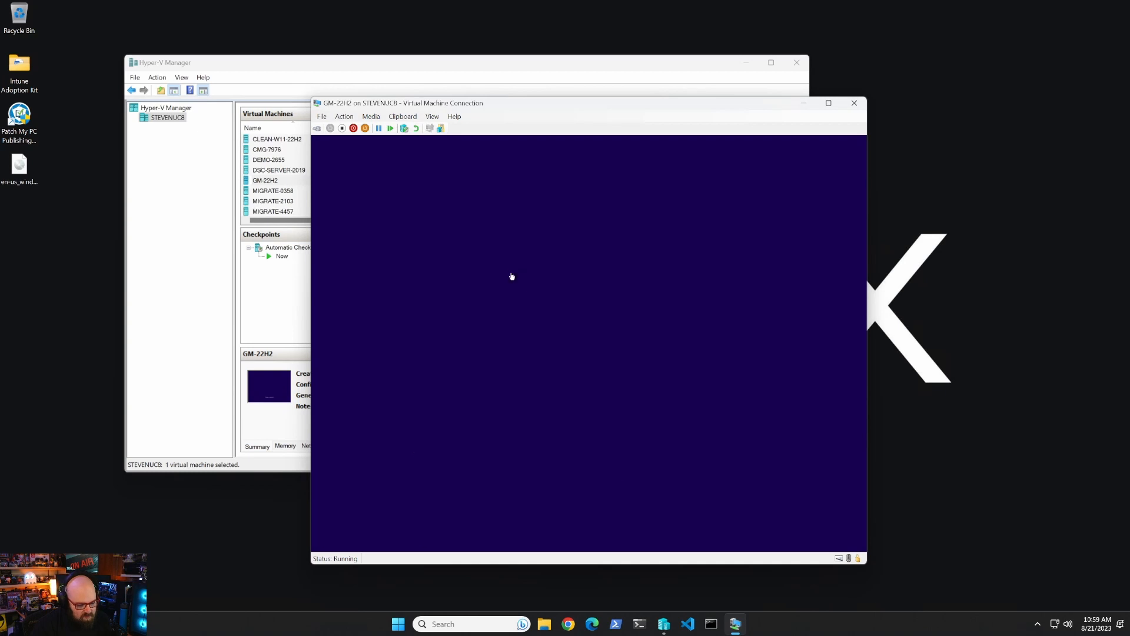
# Choose Windows 10 Pro, accept the license, and custom-install onto the 60 GB Drive 0.
pyautogui.click(494, 313)
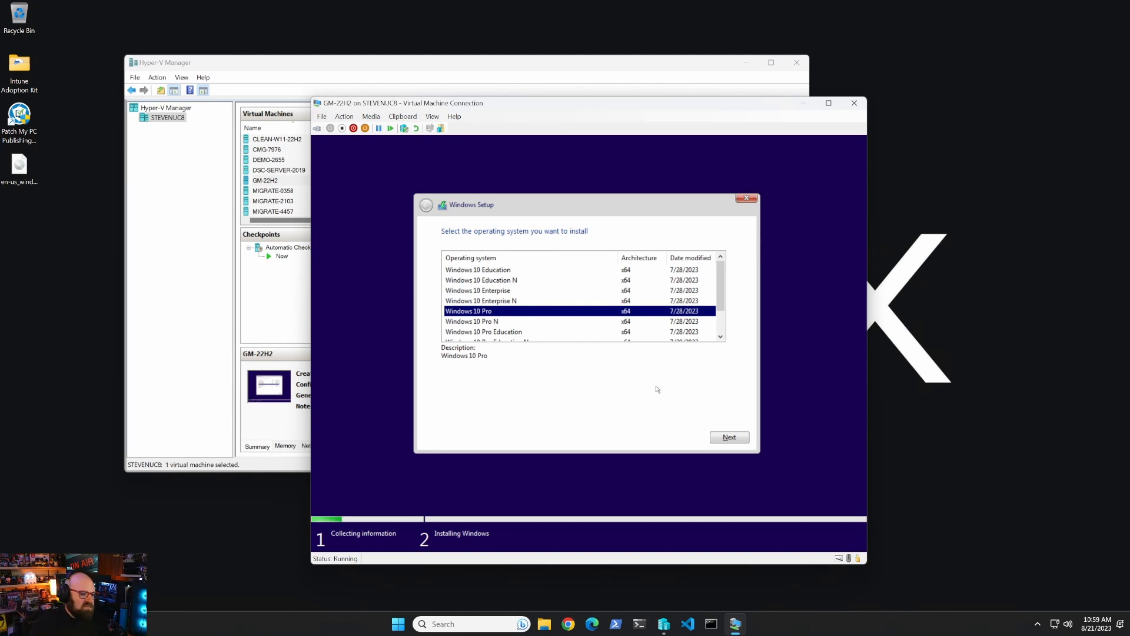
pyautogui.click(736, 444)
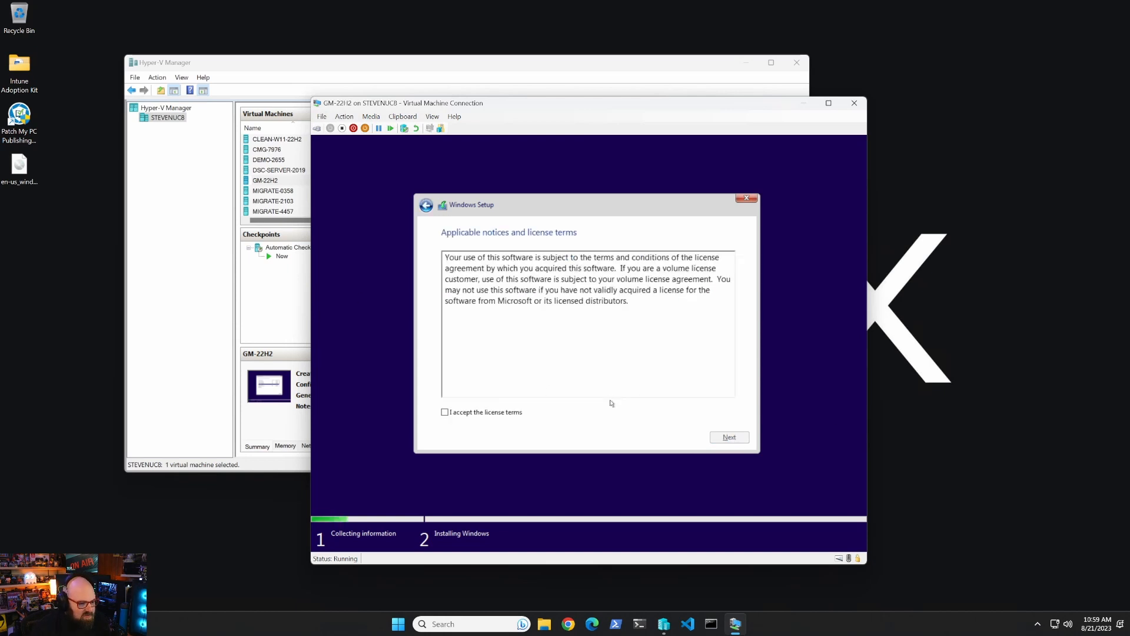
pyautogui.click(508, 413)
pyautogui.click(728, 438)
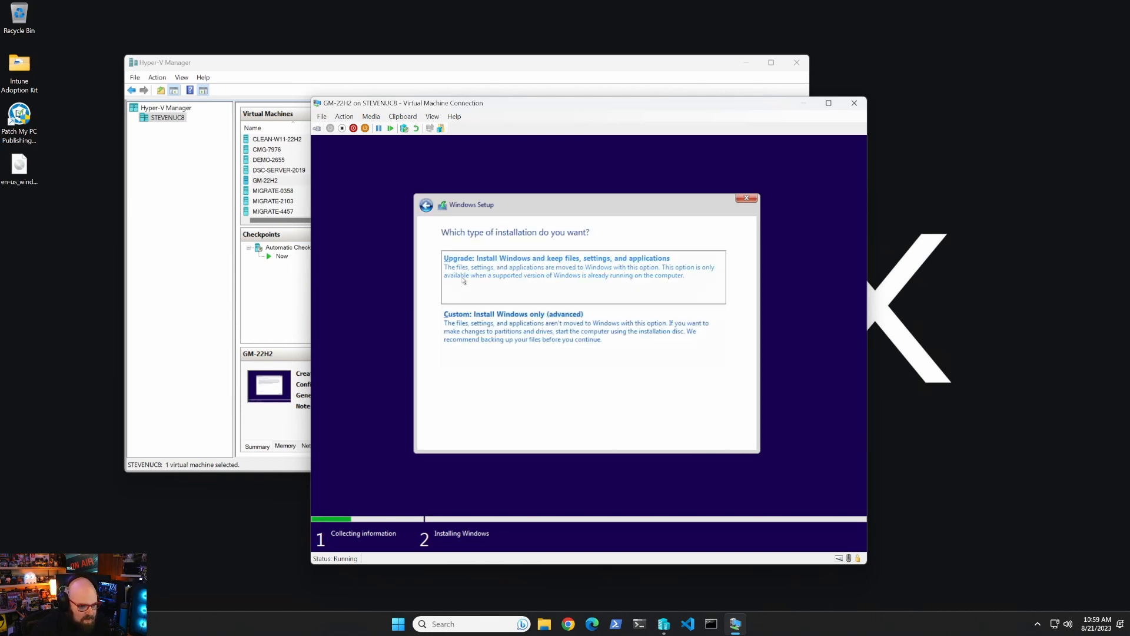
pyautogui.click(503, 337)
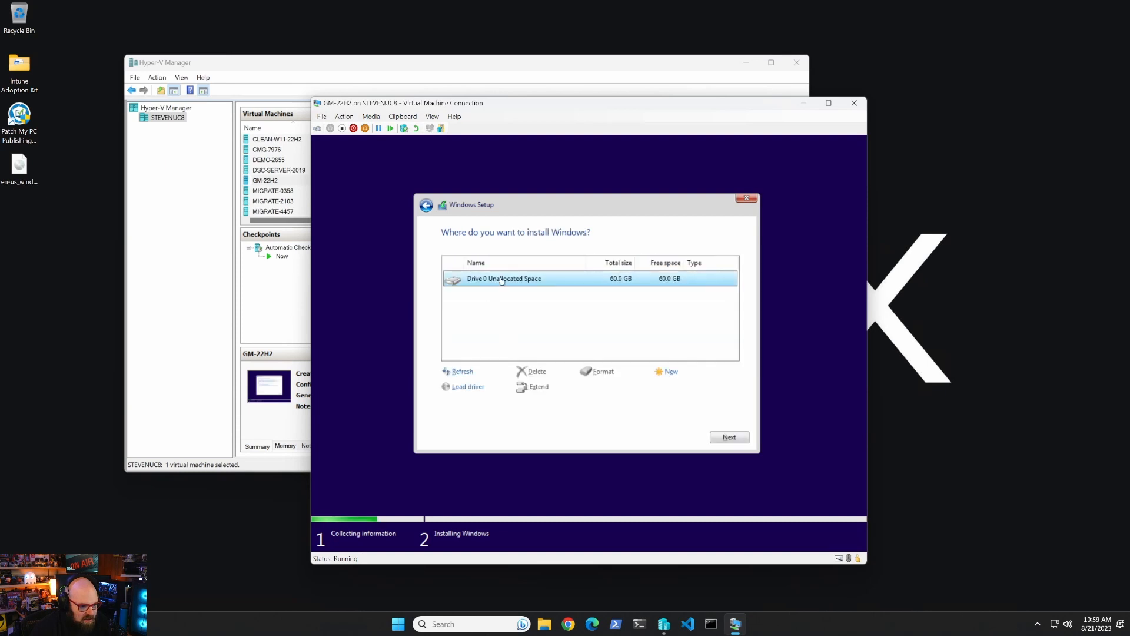
pyautogui.click(730, 437)
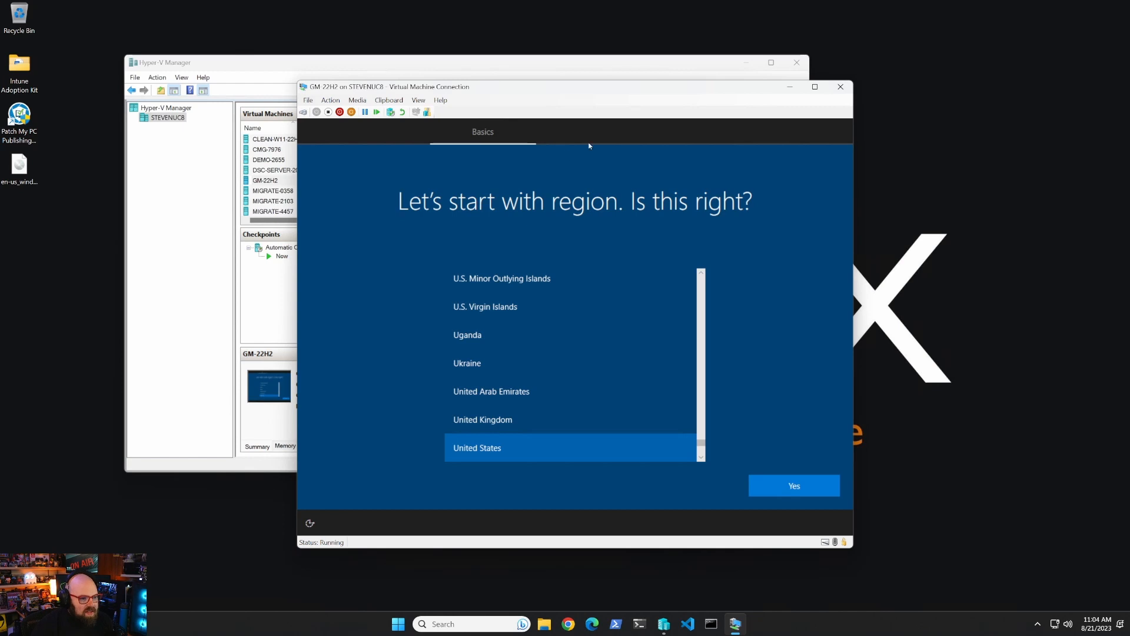
pyautogui.moveTo(536, 87); pyautogui.dragTo(542, 91)
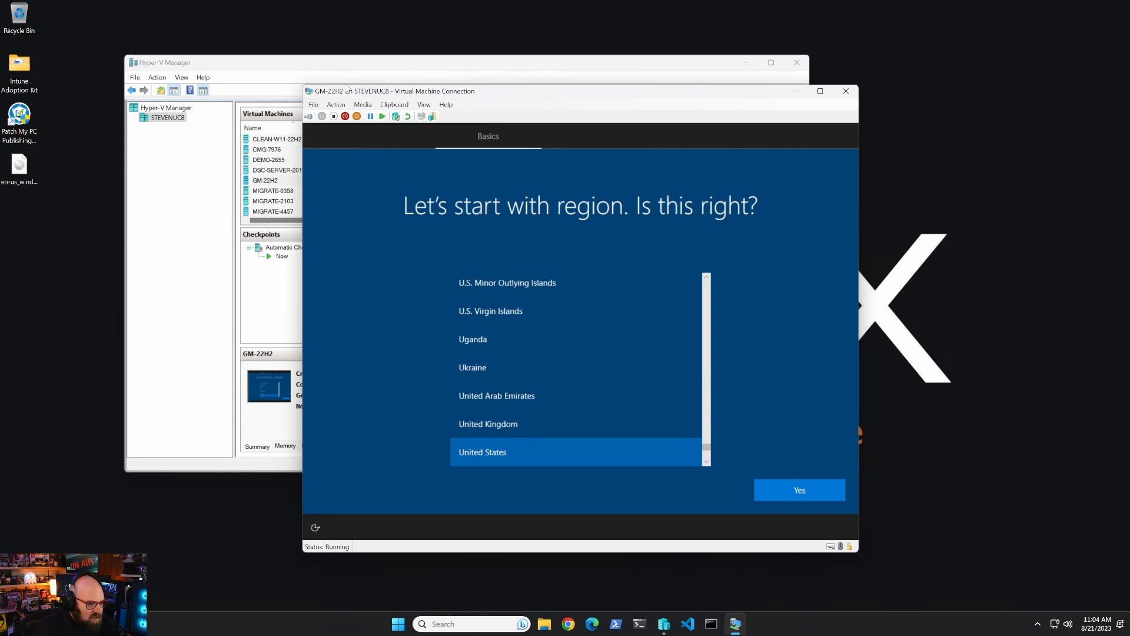
pyautogui.click(336, 104)
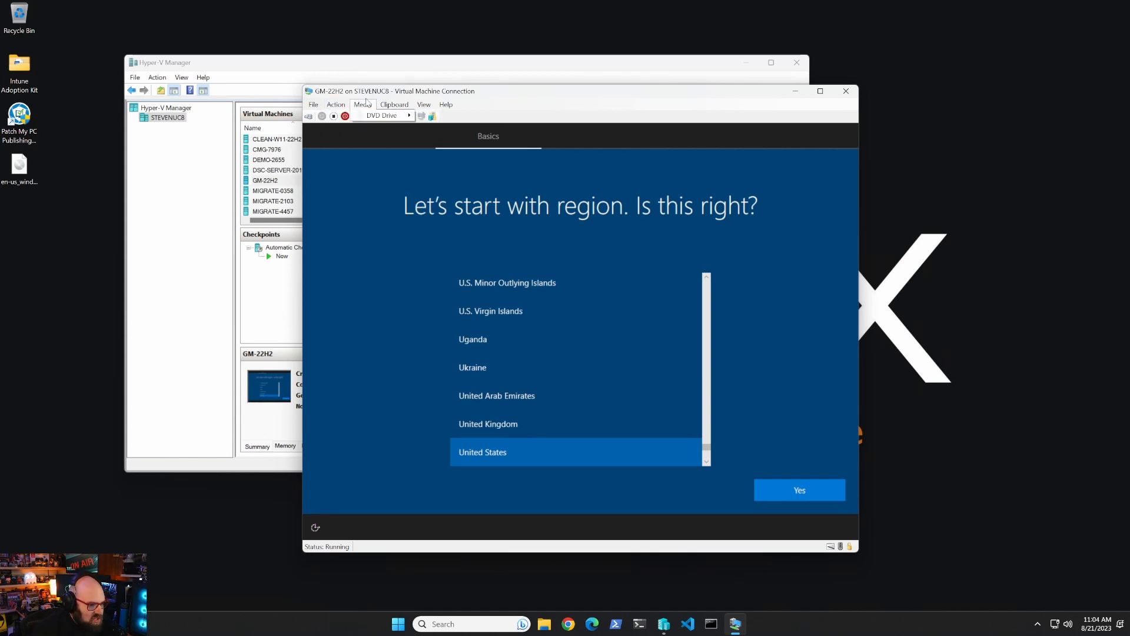
pyautogui.click(365, 105)
pyautogui.click(337, 104)
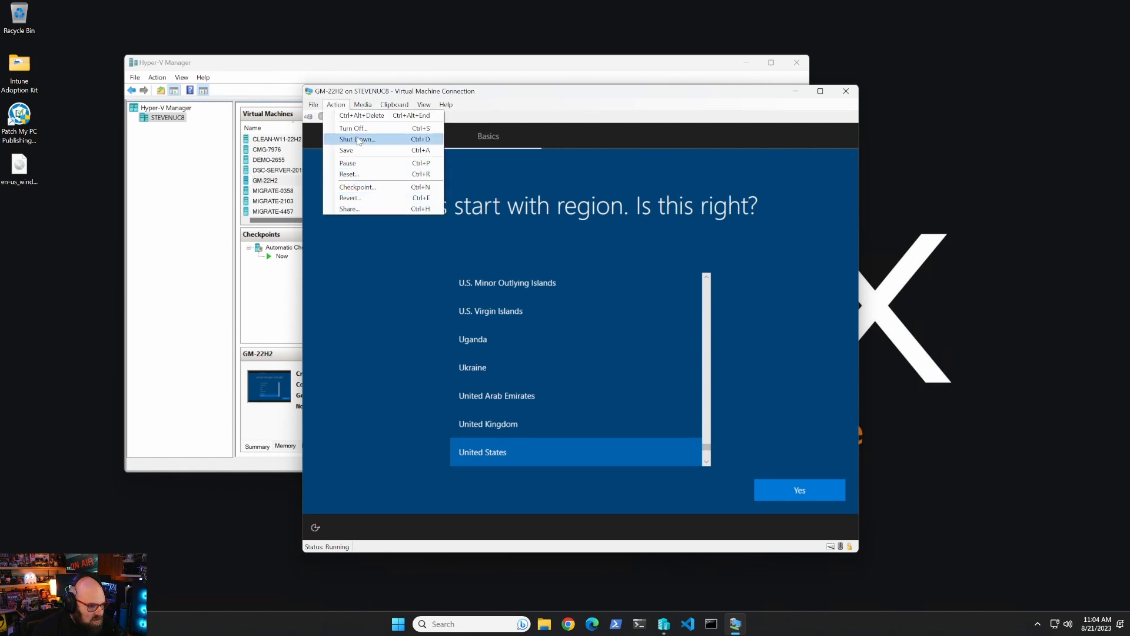
# Remove the Windows 10 ISO DVD drive from GM-22H2's settings, apply, and close.
pyautogui.moveTo(360, 101)
pyautogui.click(313, 104)
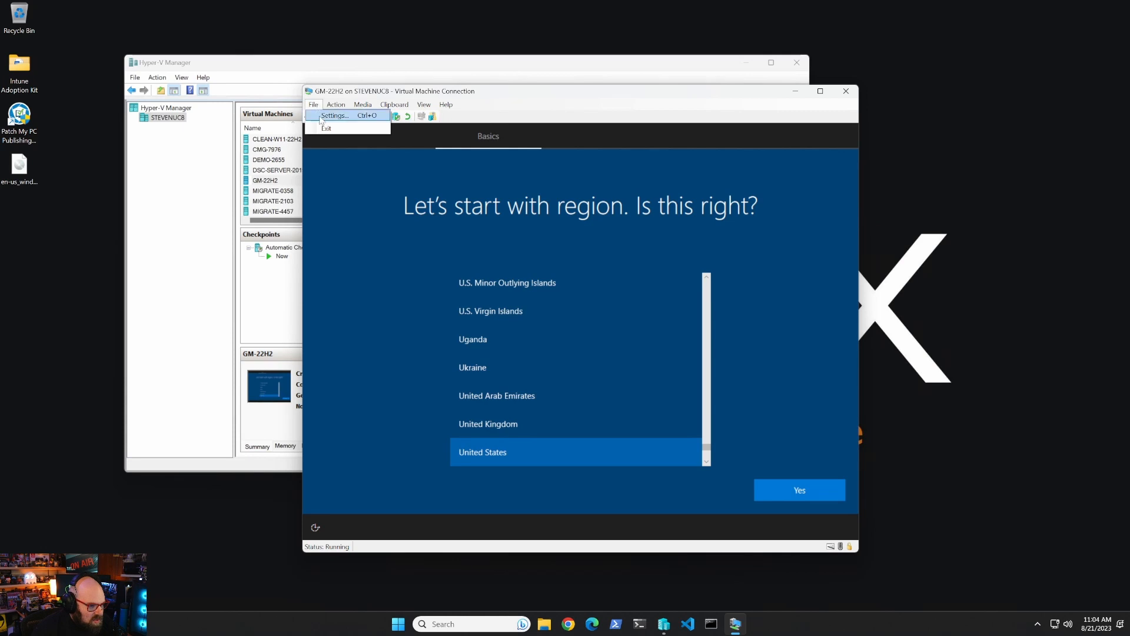
pyautogui.click(321, 120)
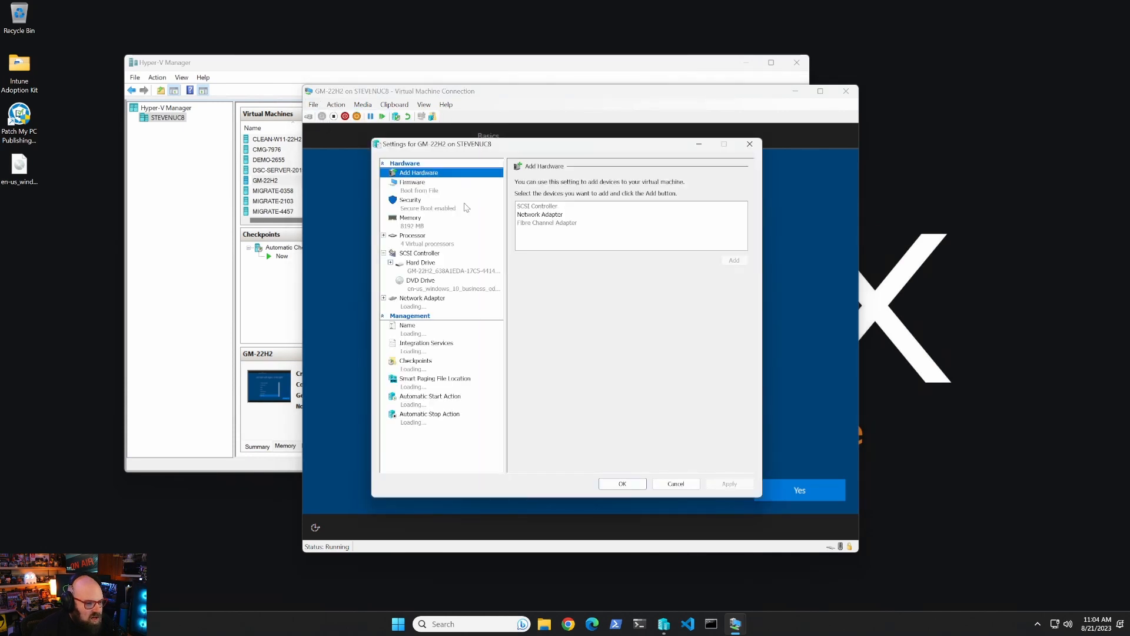
pyautogui.click(439, 279)
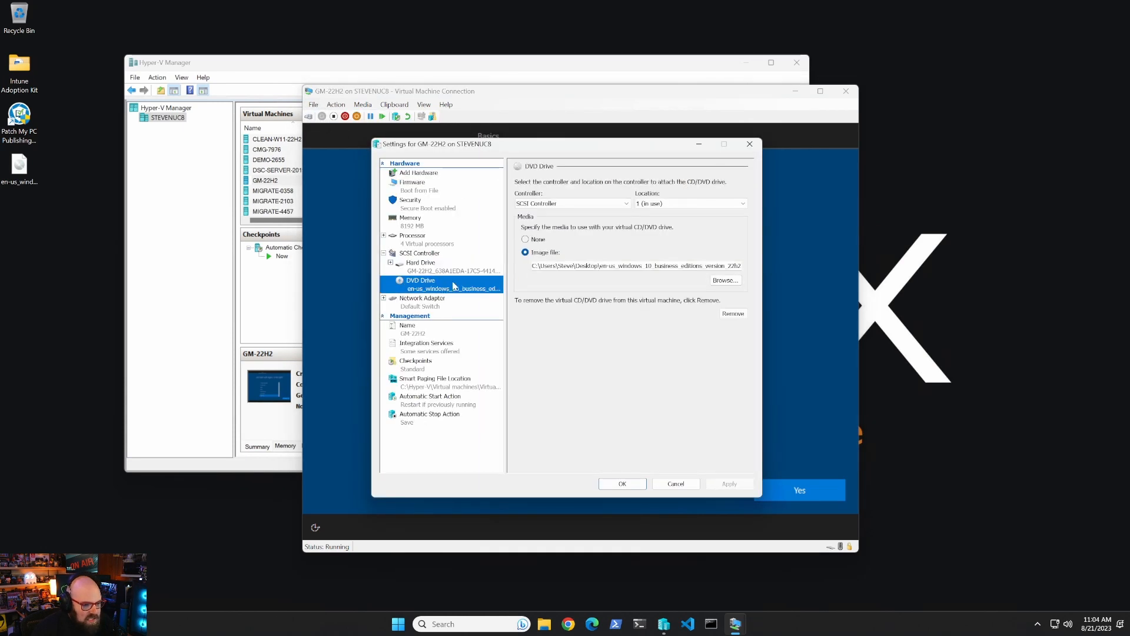
pyautogui.click(733, 314)
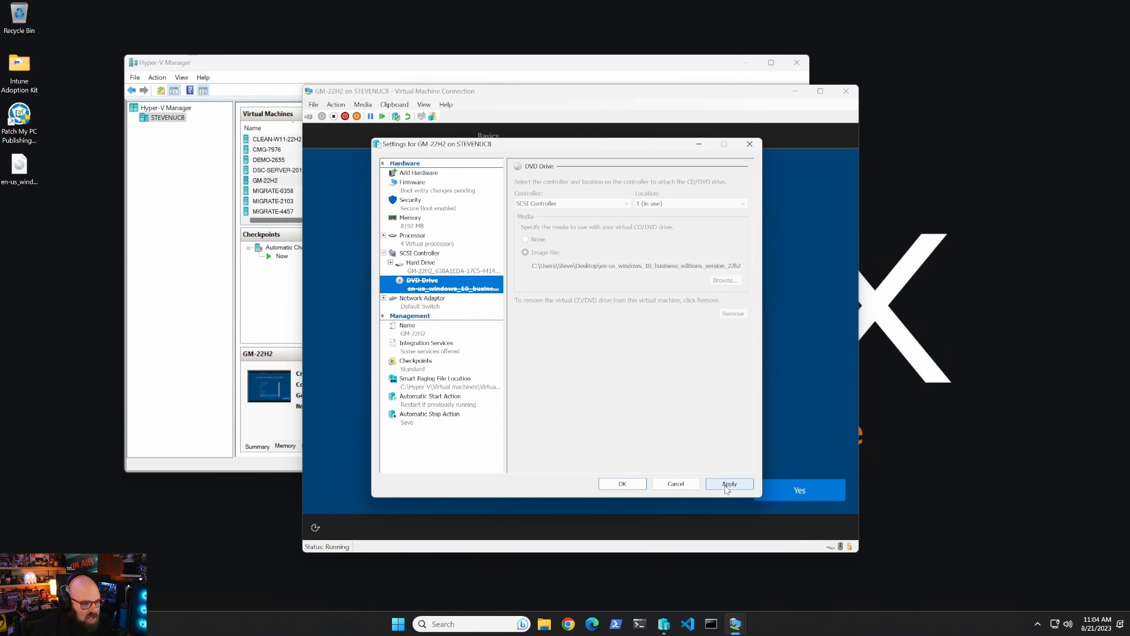
pyautogui.click(418, 192)
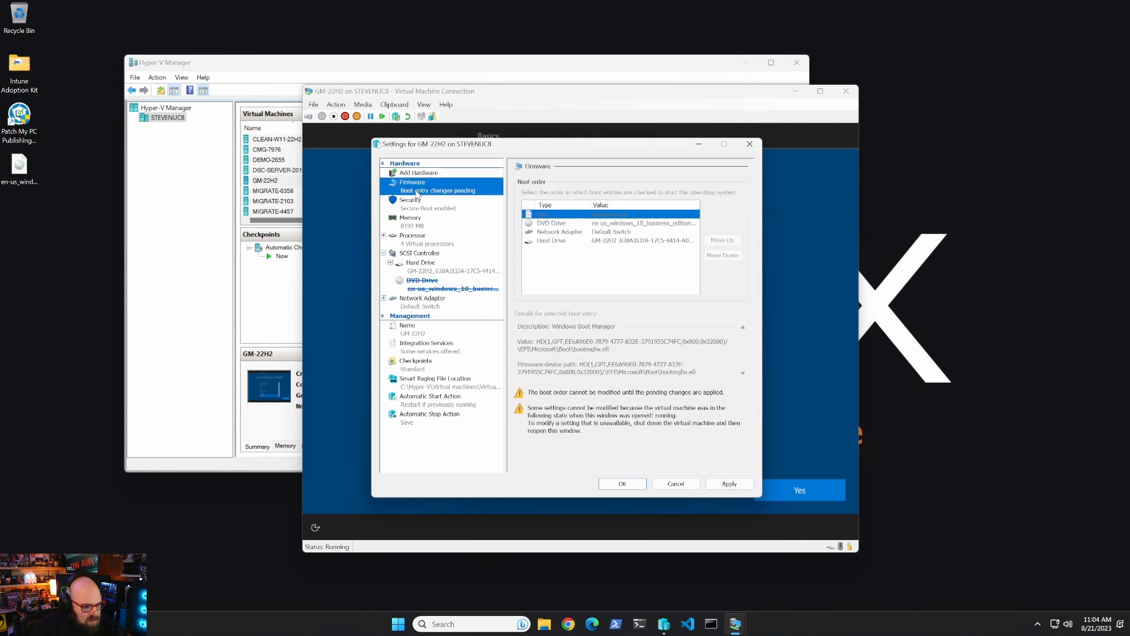
pyautogui.click(440, 281)
pyautogui.click(445, 298)
pyautogui.click(740, 483)
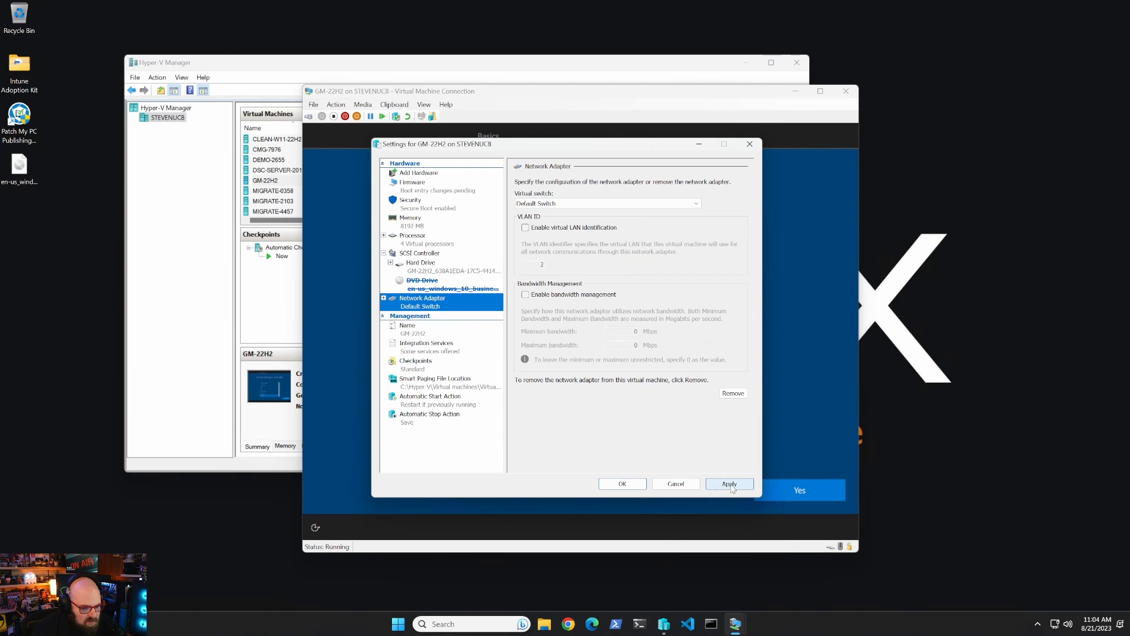
pyautogui.click(622, 484)
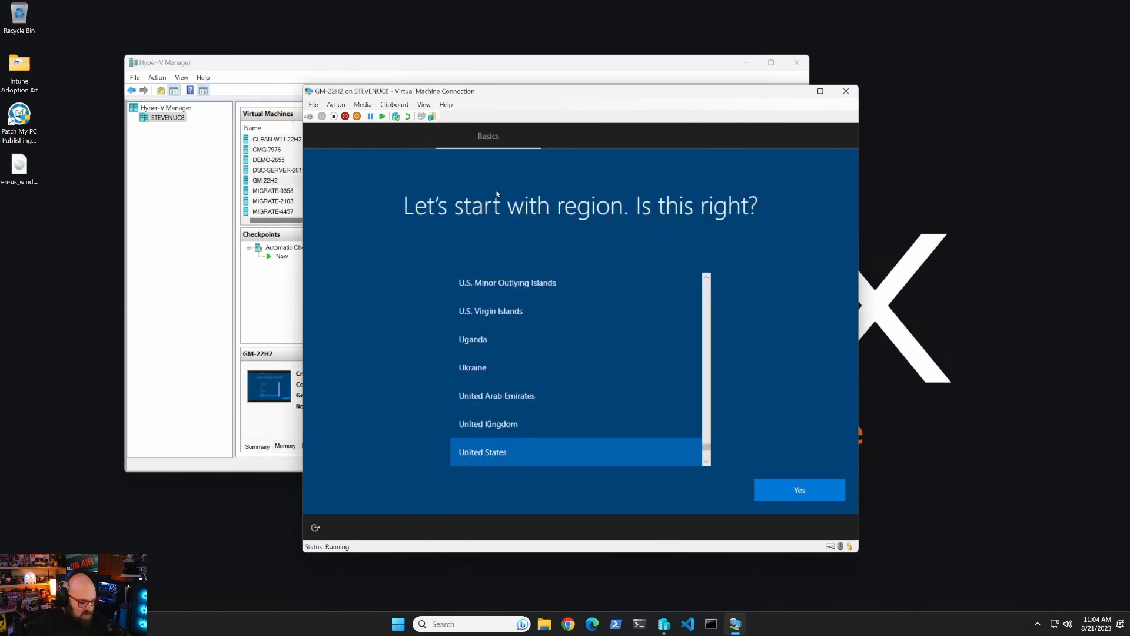
# Open a setup command prompt with Shift+F10 and launch explorer inside the VM.
pyautogui.hotkey('shift', 'F10')
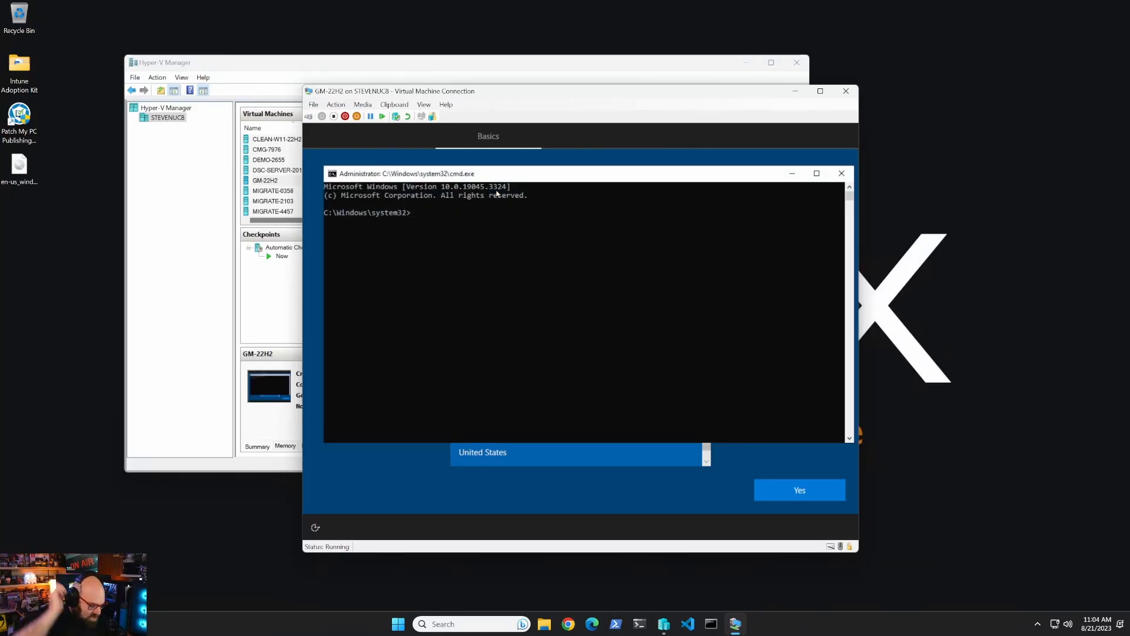
pyautogui.write('exp')
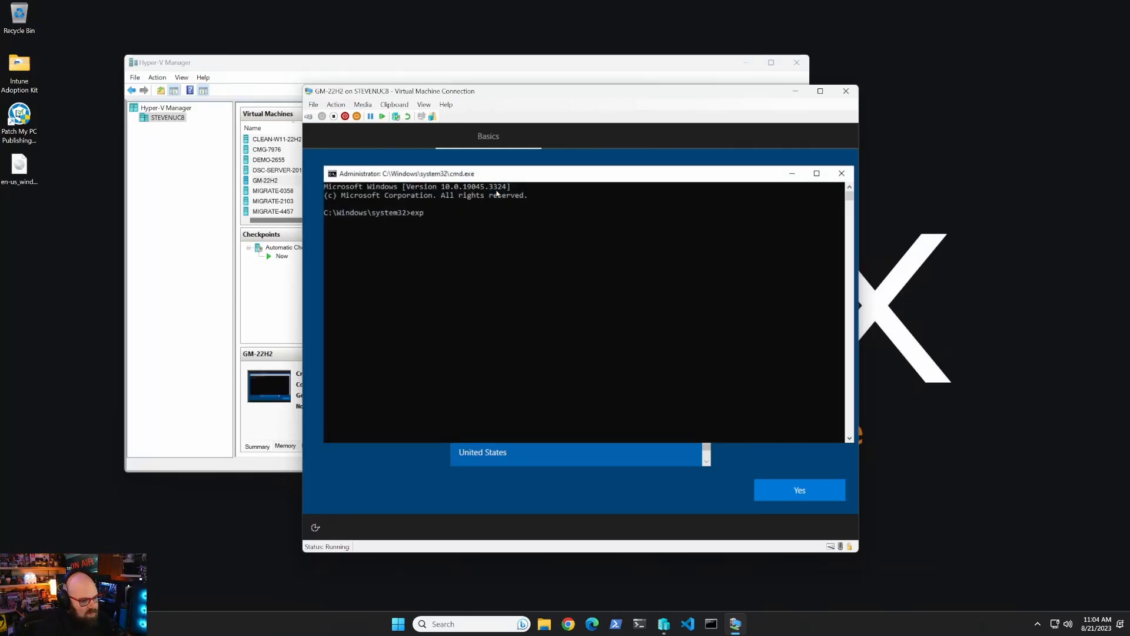
pyautogui.write('lorer')
pyautogui.press('Return')
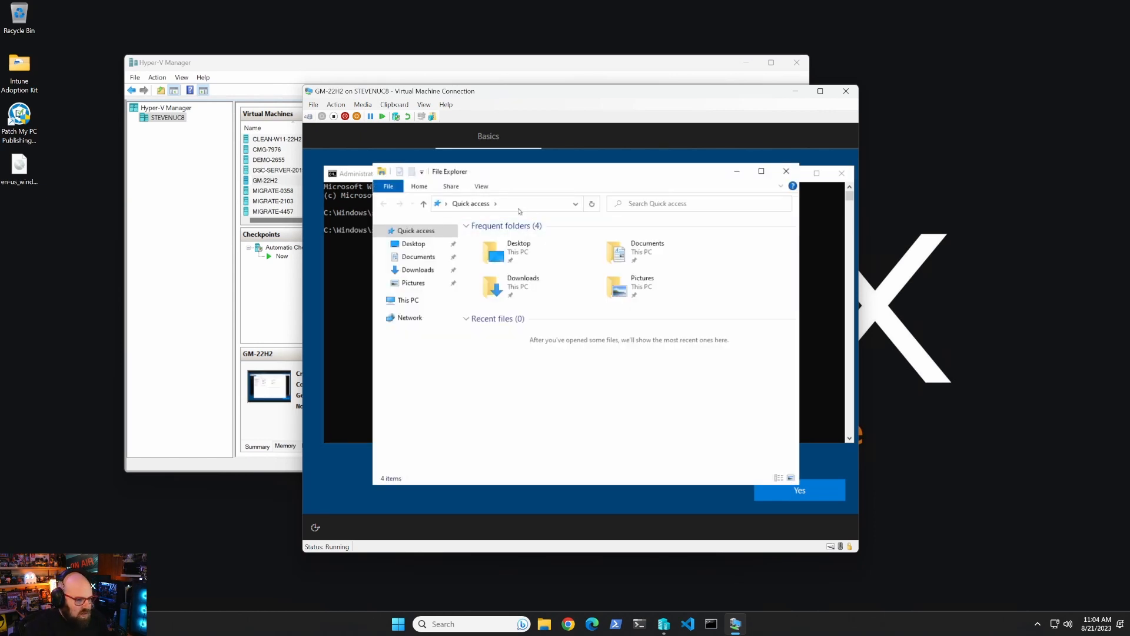
# Browse to the host's share n and sign in with the network username and password.
pyautogui.click(519, 207)
pyautogui.write('\\\\stevenuc8\\n')
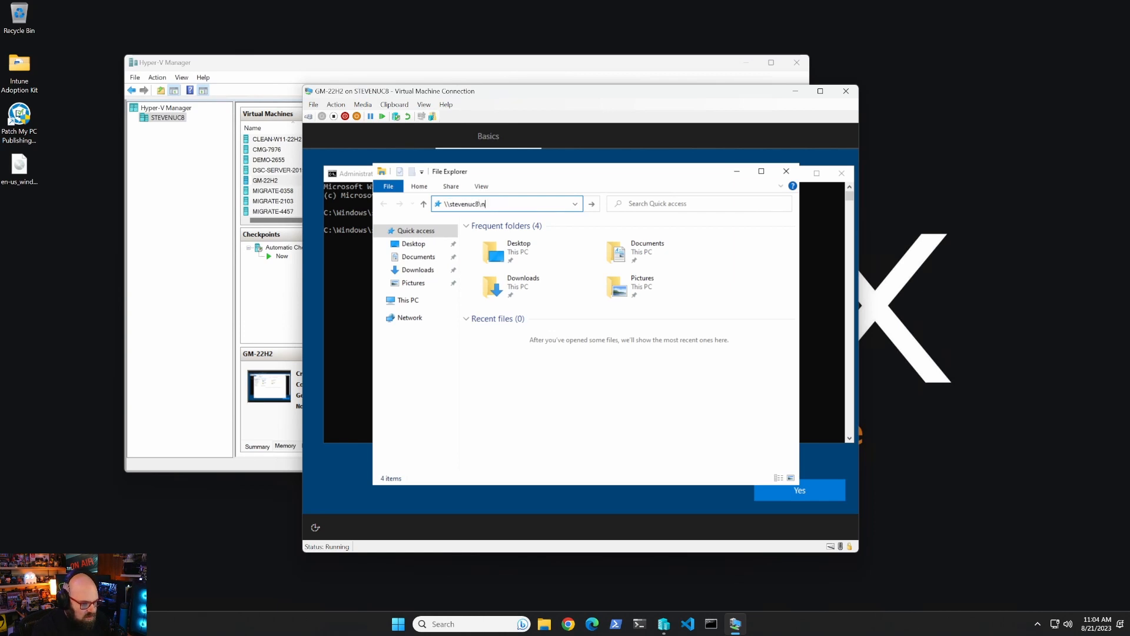
pyautogui.press('Return')
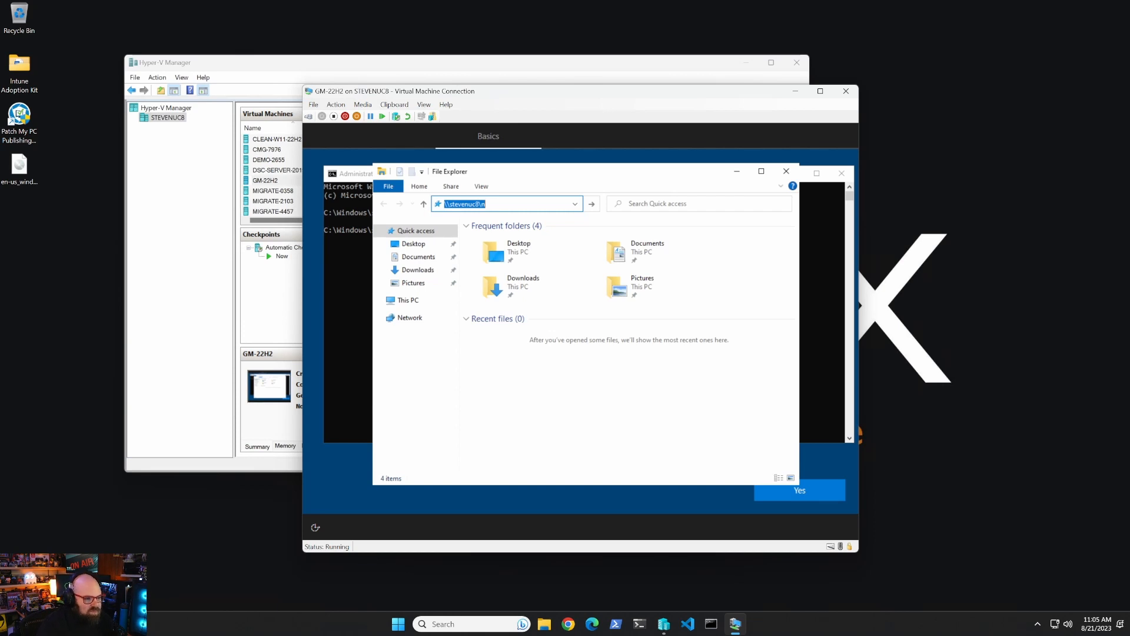
pyautogui.press('Return')
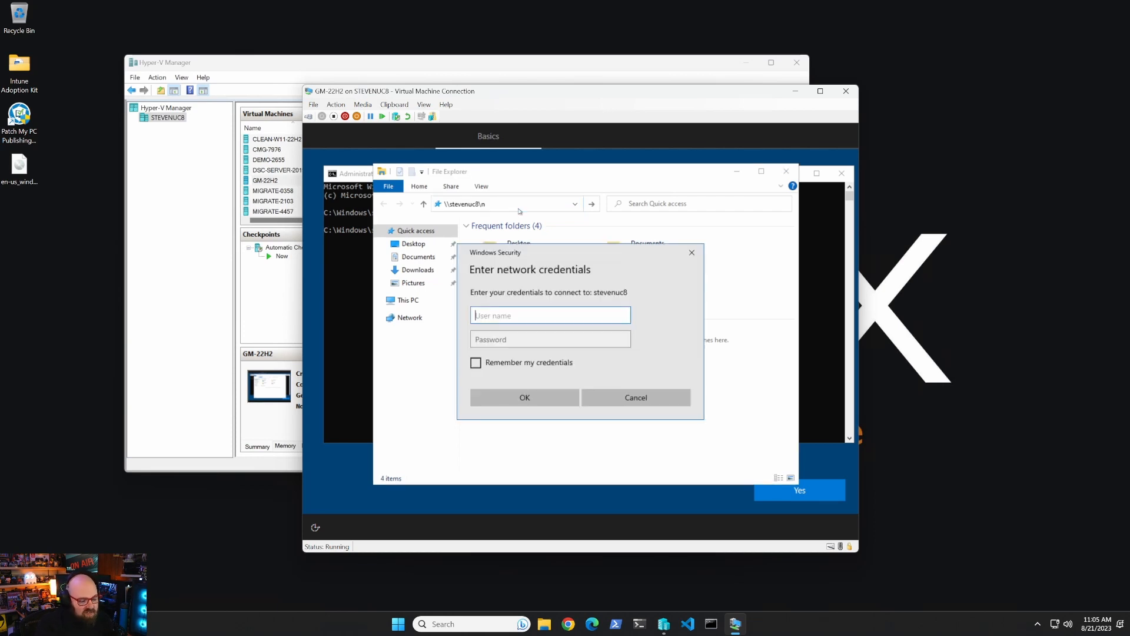
pyautogui.write('stevenuc8\\steve')
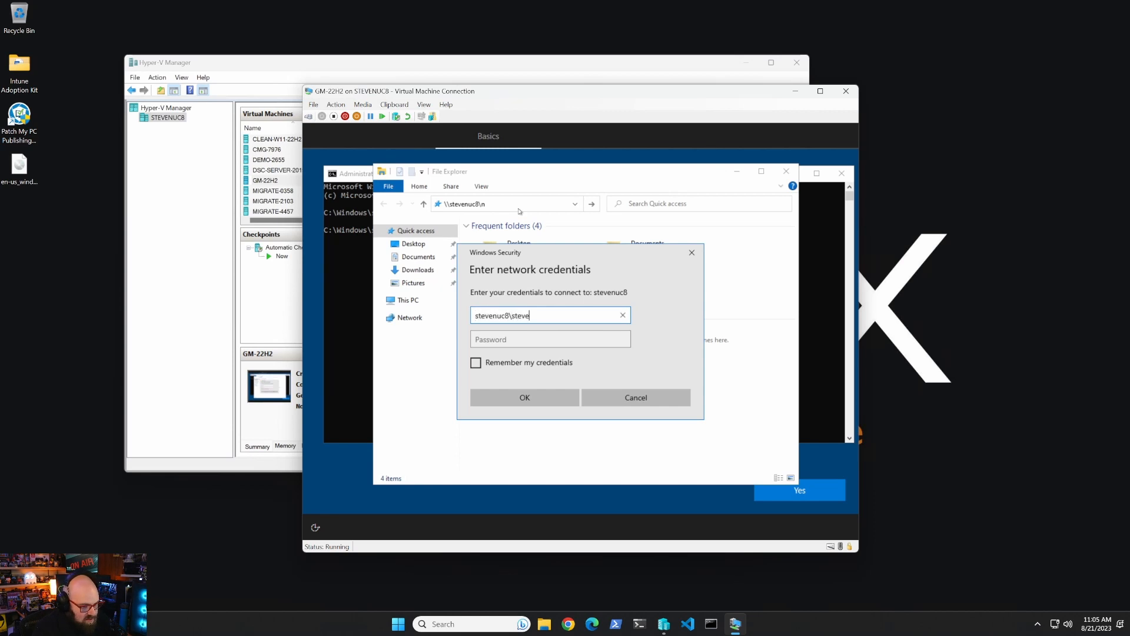
pyautogui.press('Tab')
pyautogui.write('***')
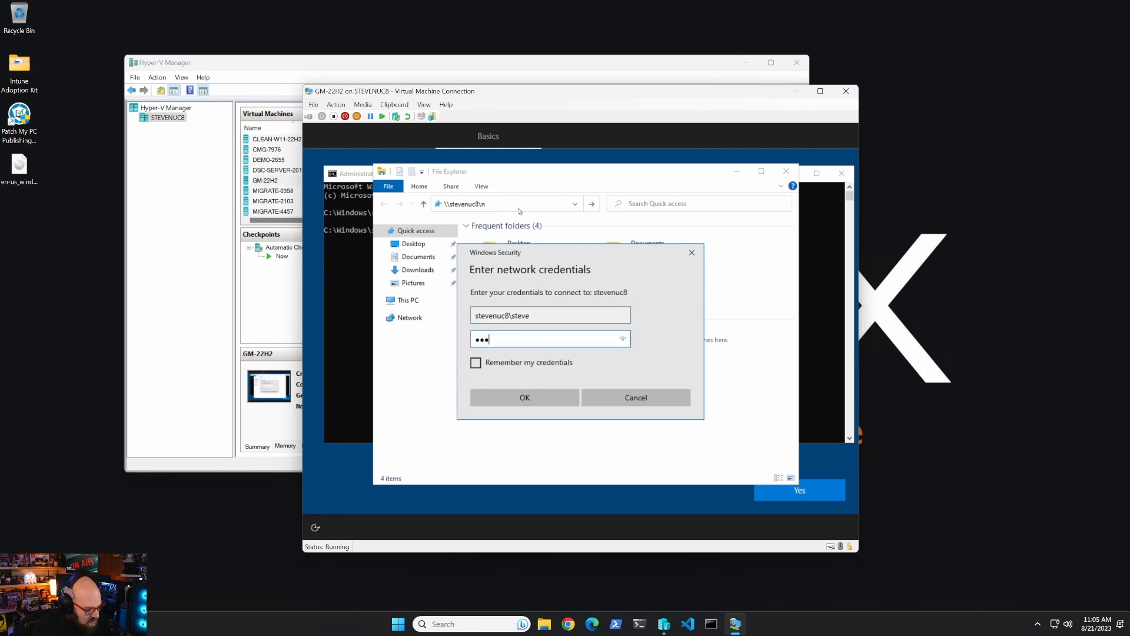
pyautogui.write('****')
pyautogui.press('Return')
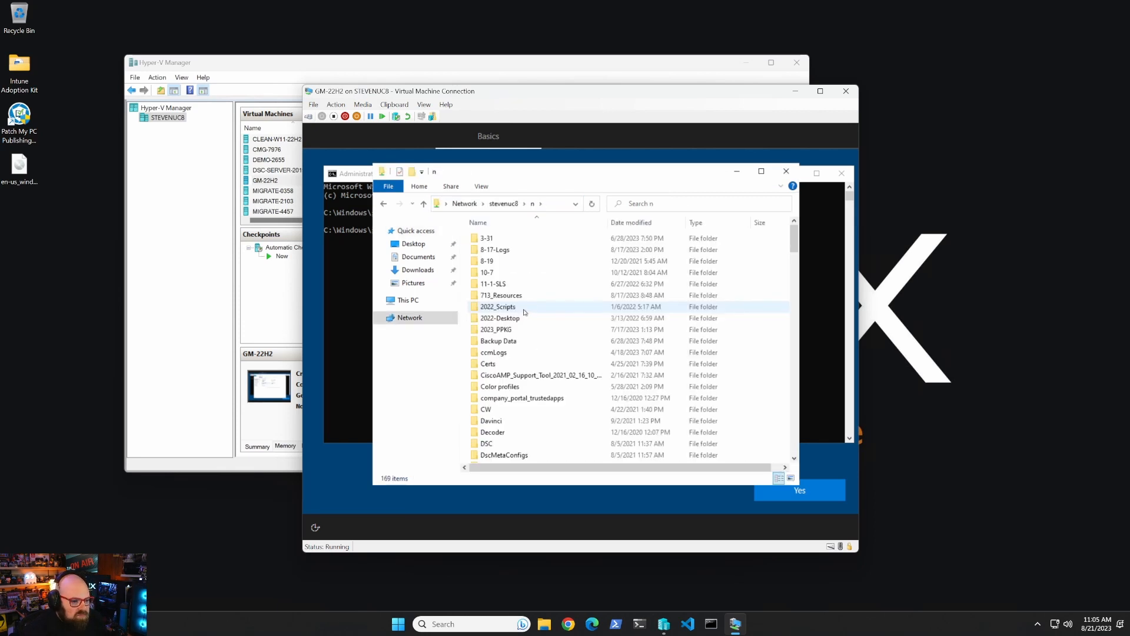
# Copy the PSTools folder from the share onto the VM's C: drive.
pyautogui.scroll(-10, 524, 313)
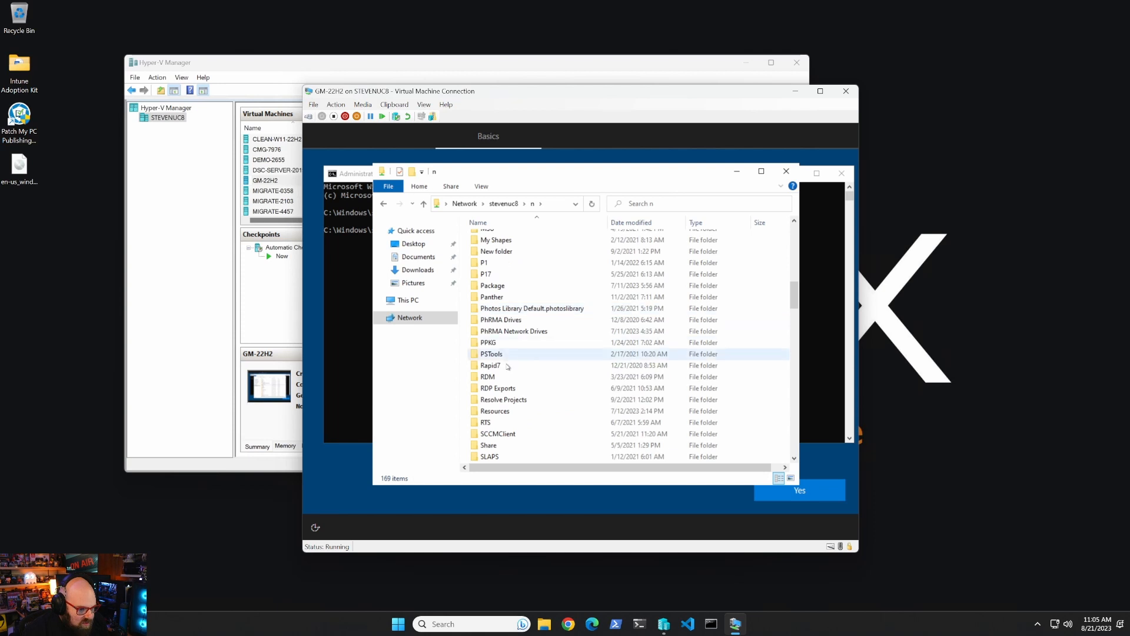
pyautogui.click(504, 354)
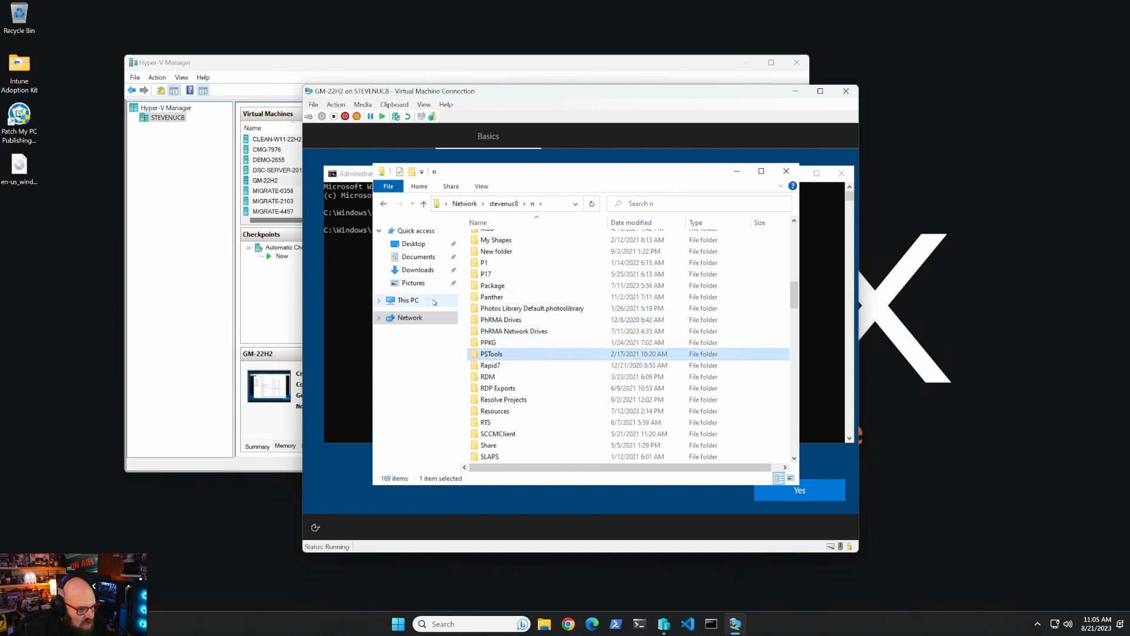
pyautogui.click(408, 300)
pyautogui.doubleClick(557, 389)
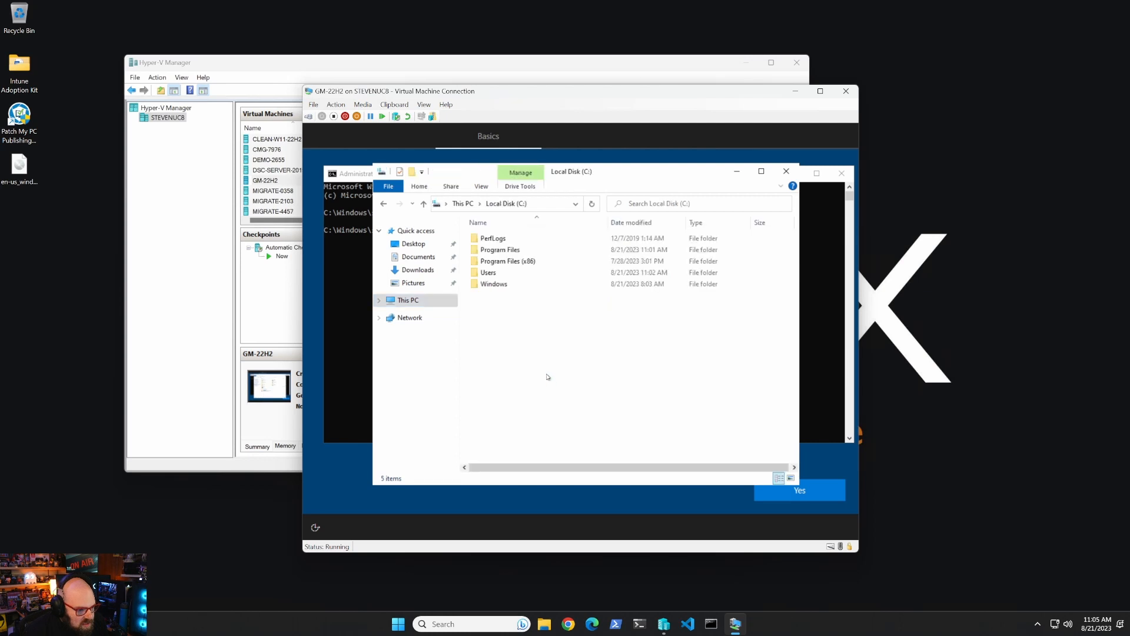
pyautogui.hotkey('ctrl', 'v')
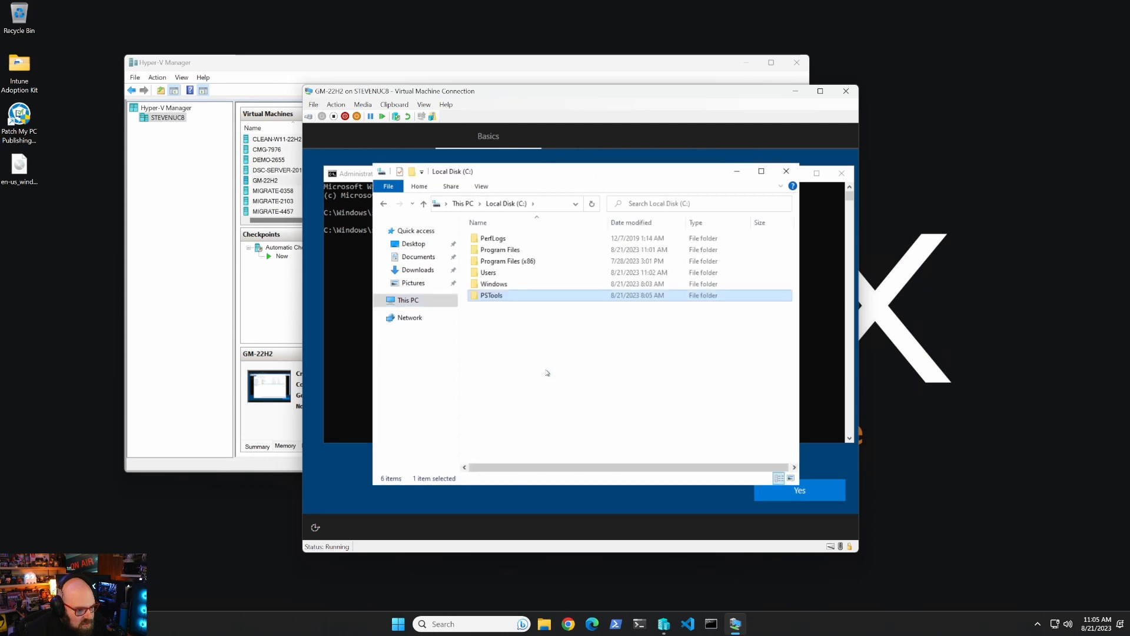
# Create a new folder named DummyData on C:.
pyautogui.click(504, 316)
pyautogui.hotkey('ctrl', 'shift', 'n')
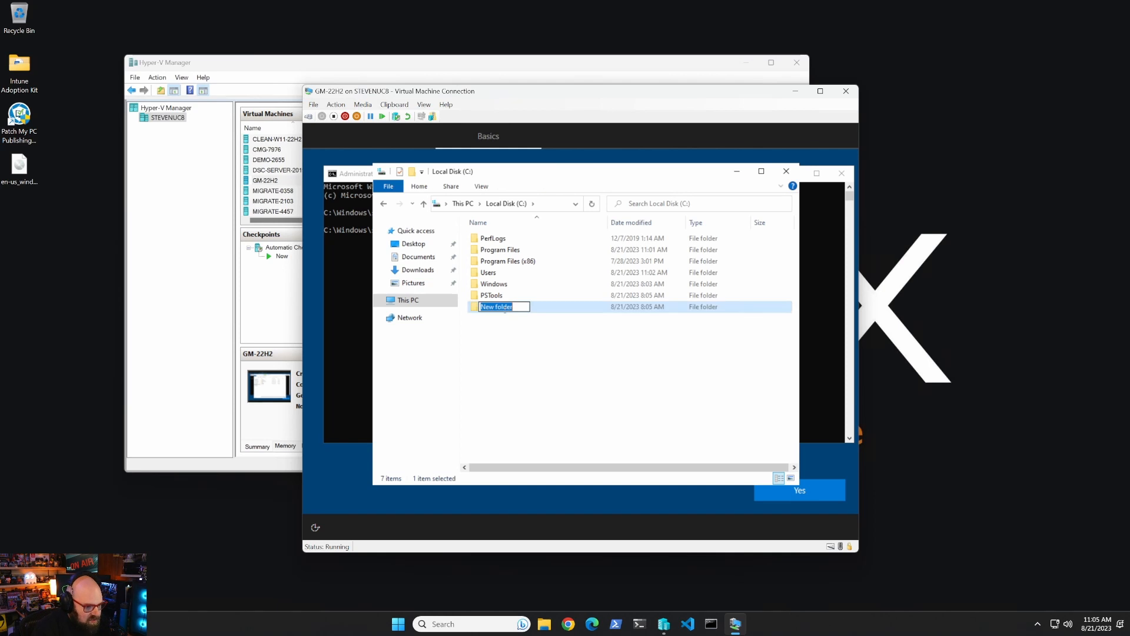
pyautogui.write('DummyData')
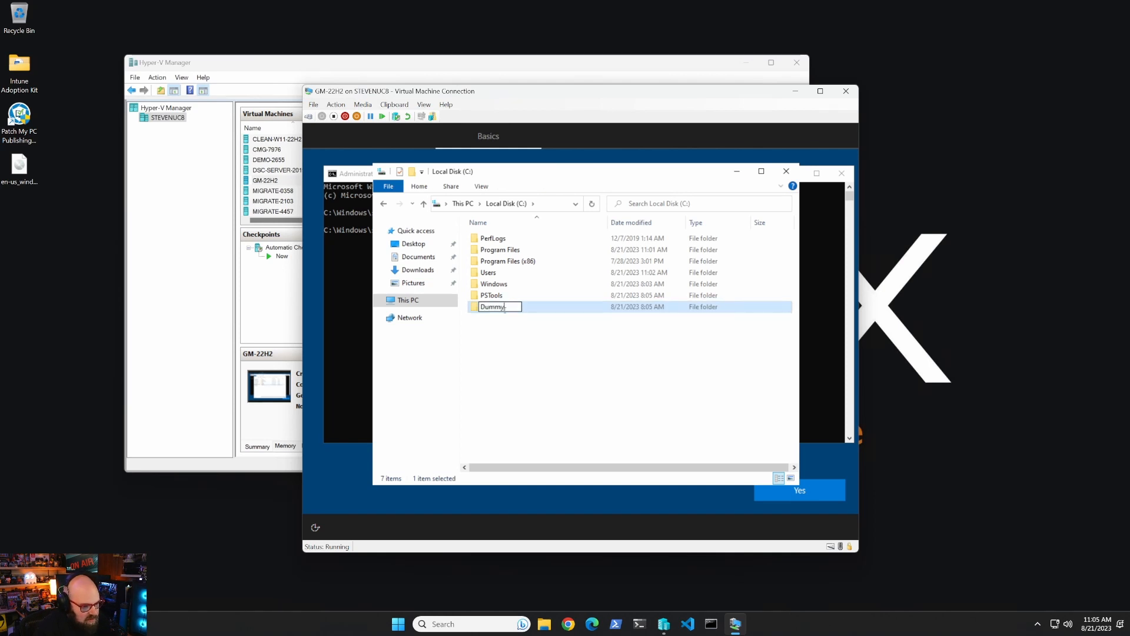
pyautogui.press('Return')
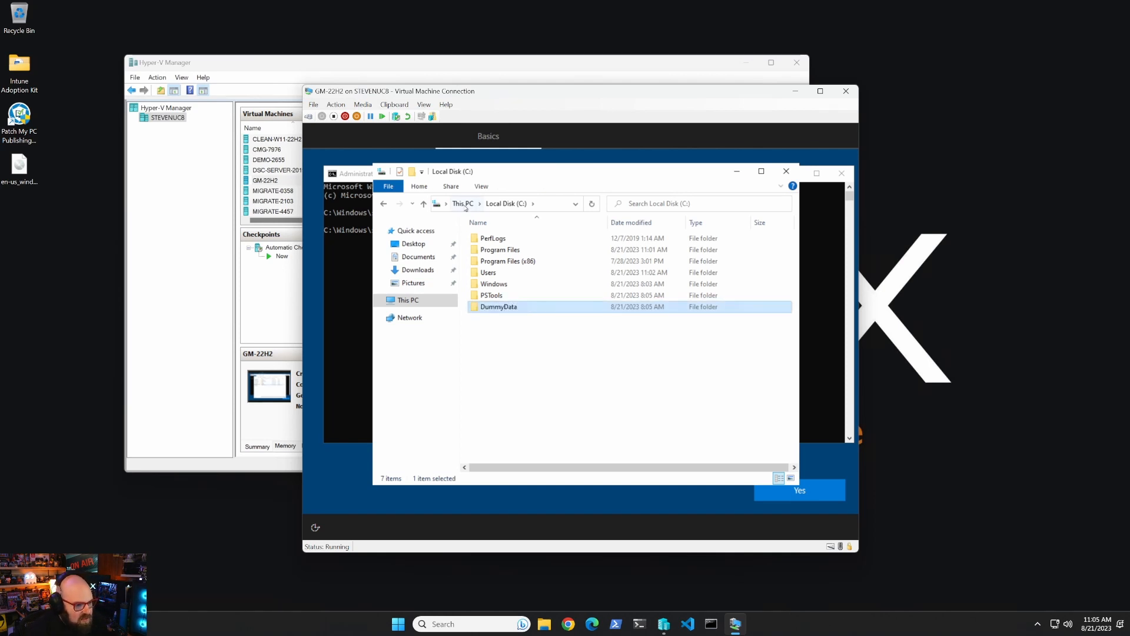
# Copy the 15 files from 713_Resources, 7z2301-x64 through Sales number.pptx, into C:\DummyData.
pyautogui.click(383, 204)
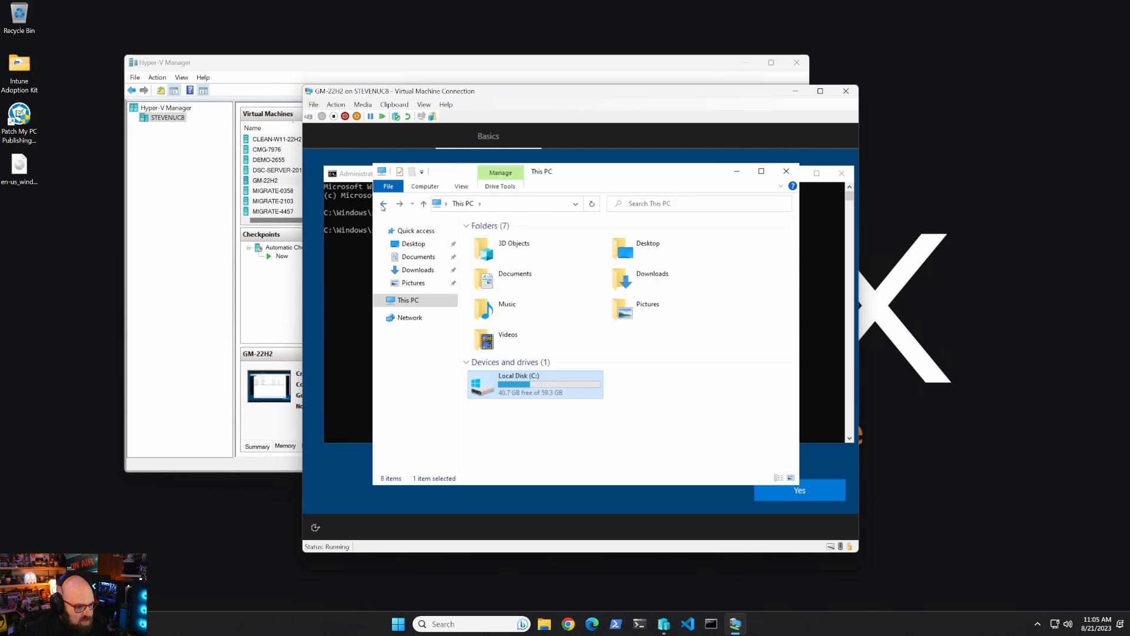
pyautogui.click(383, 204)
pyautogui.scroll(10, 527, 330)
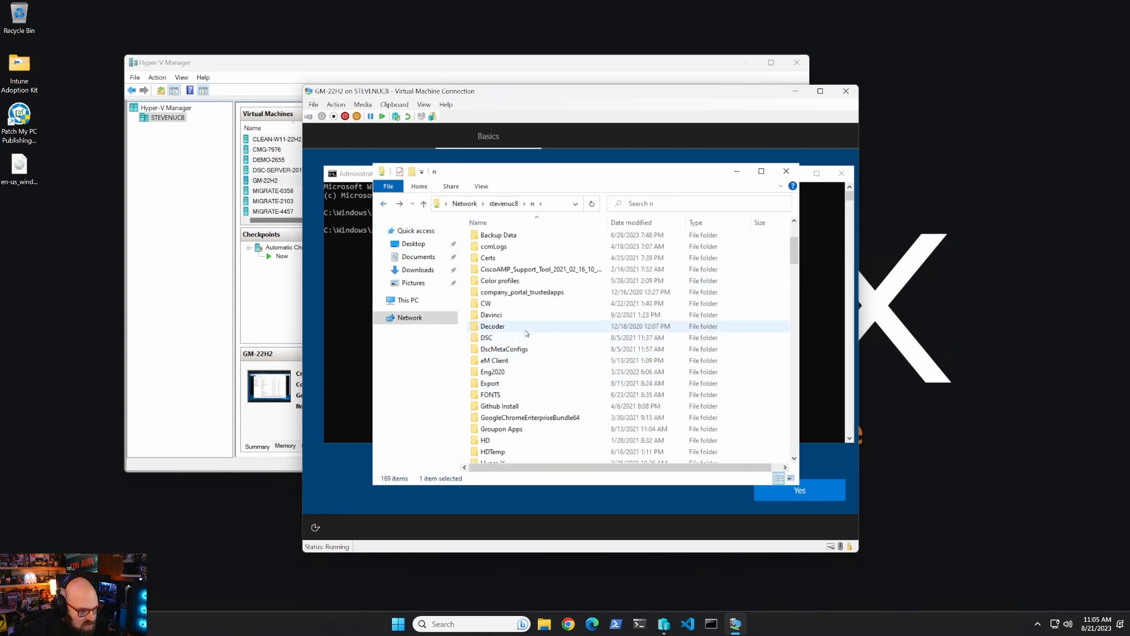
pyautogui.doubleClick(512, 295)
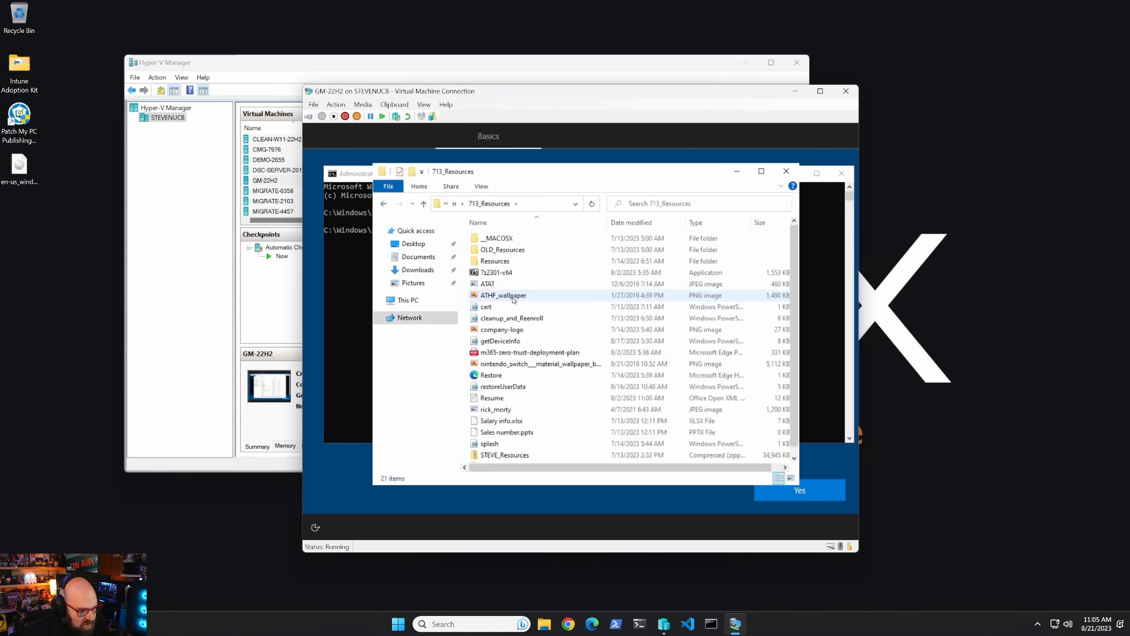
pyautogui.click(497, 272)
pyautogui.scroll(-1, 530, 377)
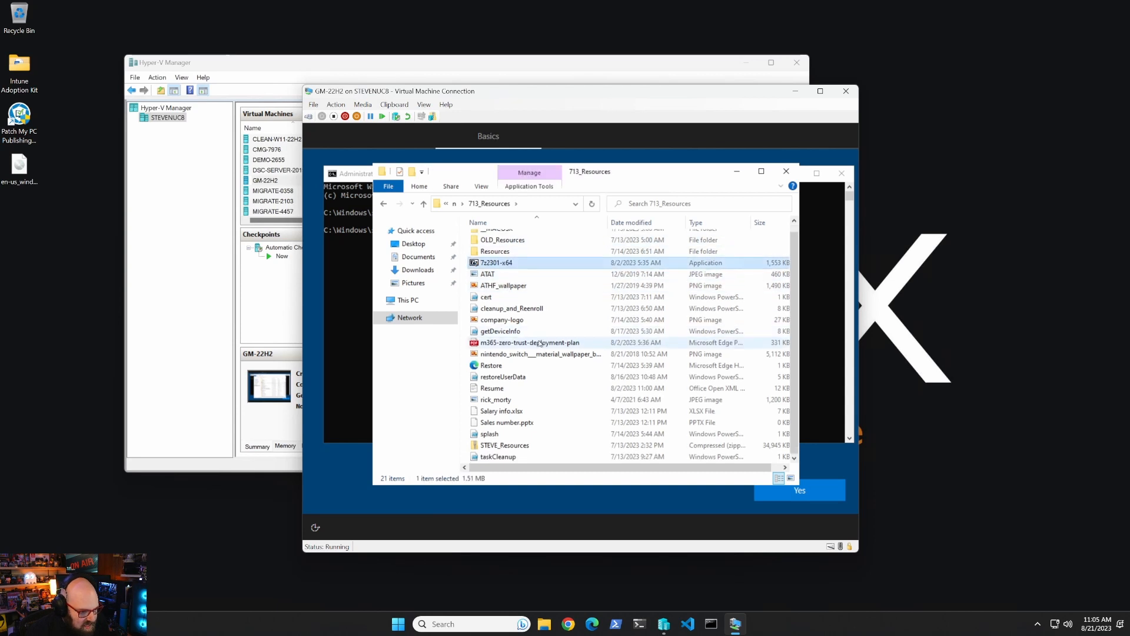
pyautogui.keyDown('shift'); pyautogui.click(531, 423); pyautogui.keyUp('shift')
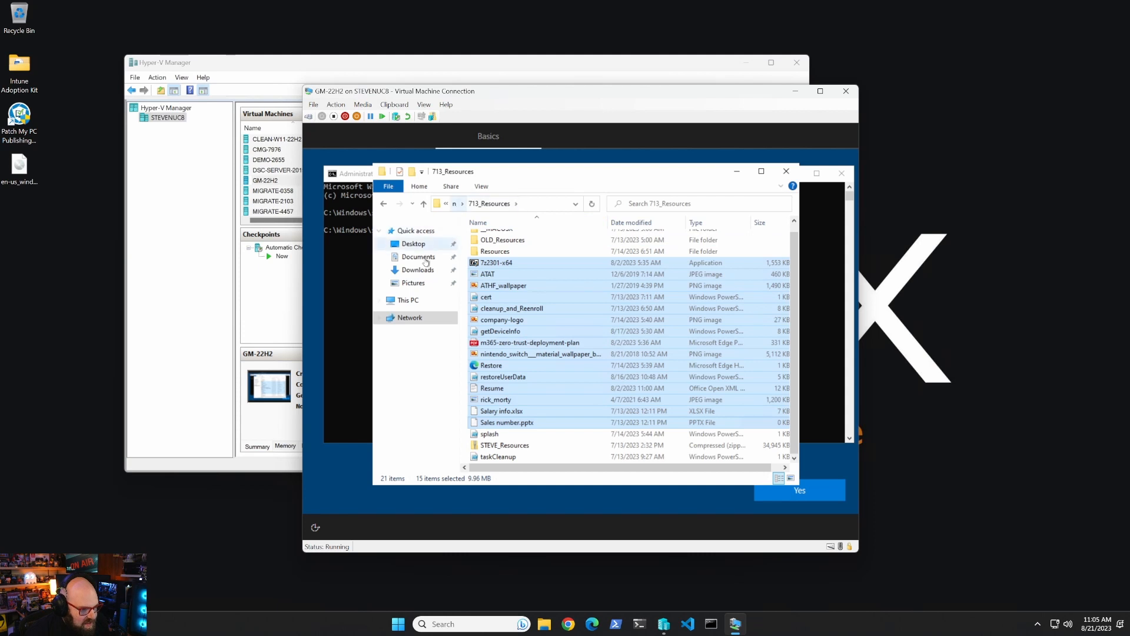
pyautogui.click(408, 300)
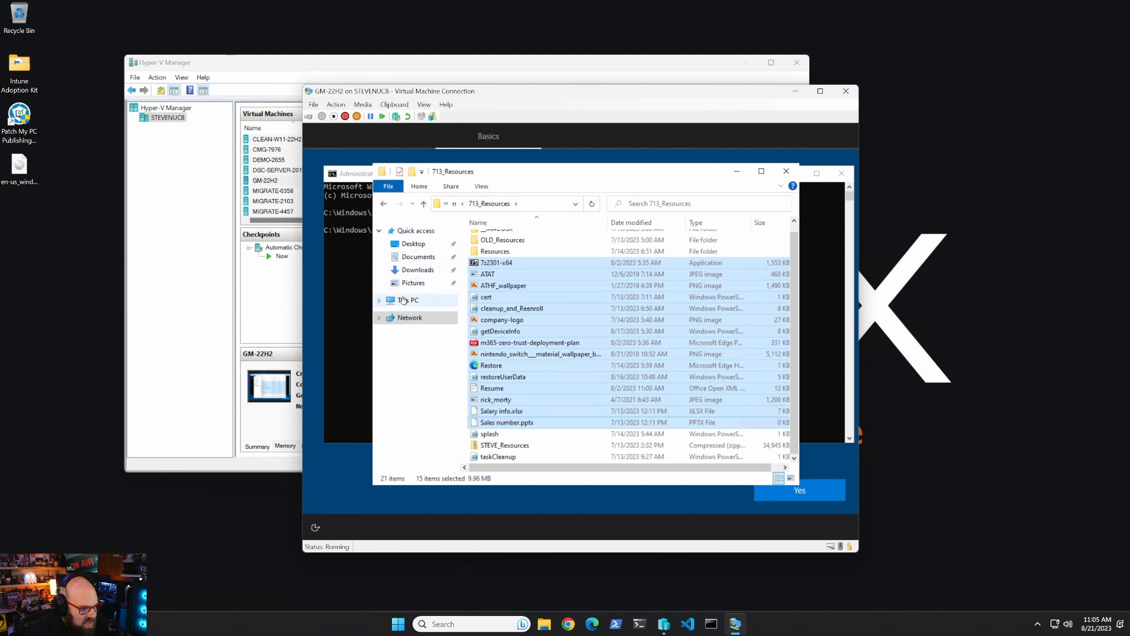
pyautogui.doubleClick(518, 384)
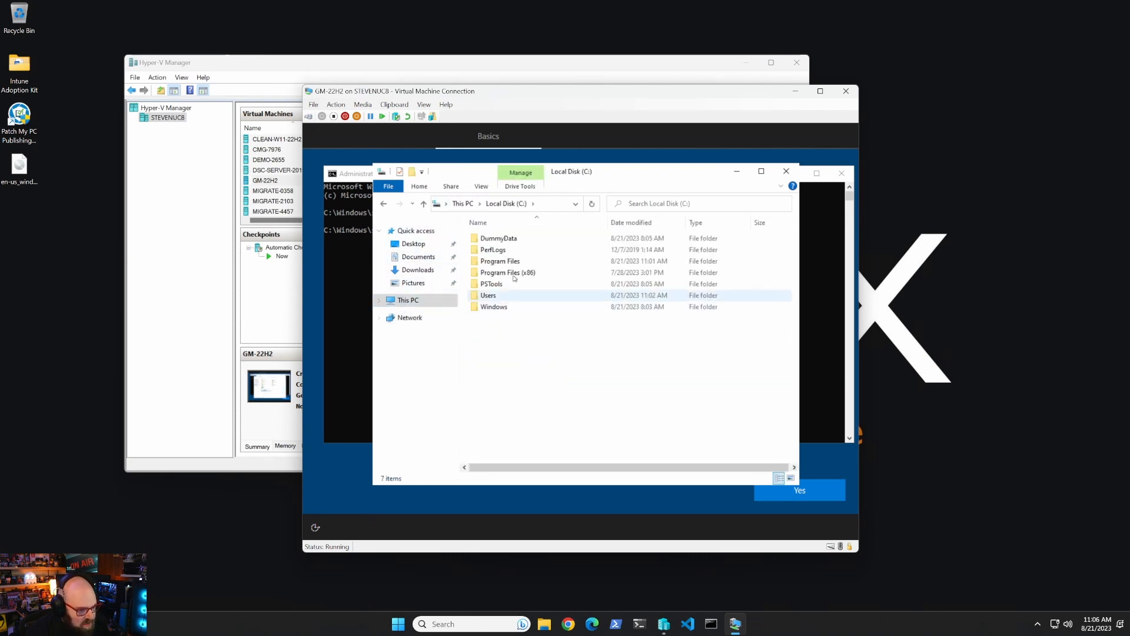
pyautogui.doubleClick(517, 239)
pyautogui.hotkey('ctrl', 'a')
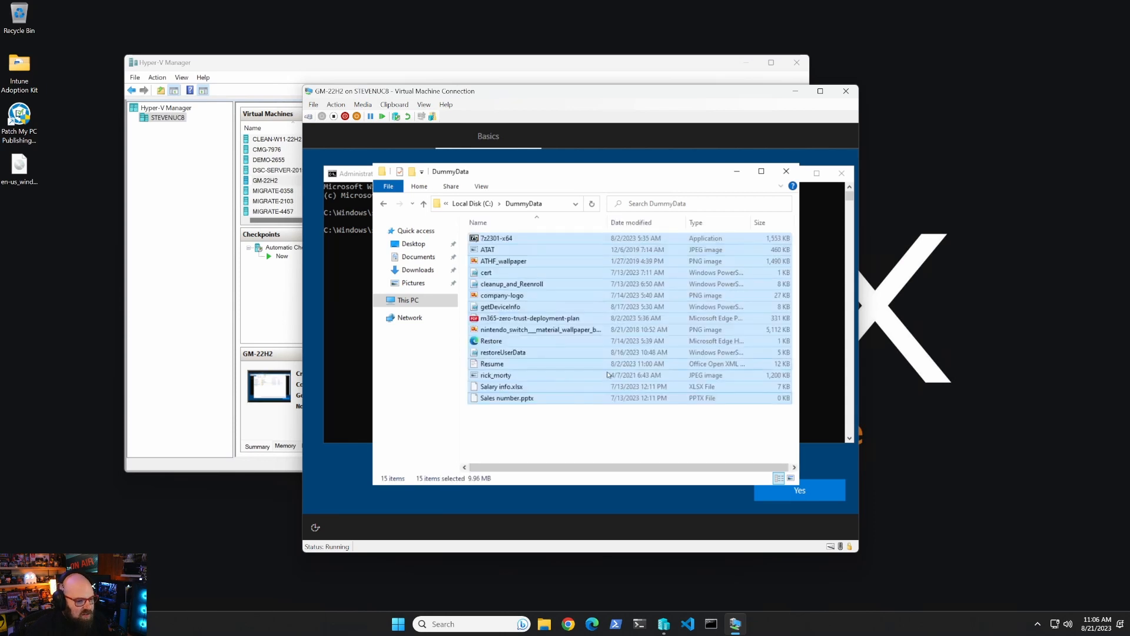
pyautogui.click(548, 439)
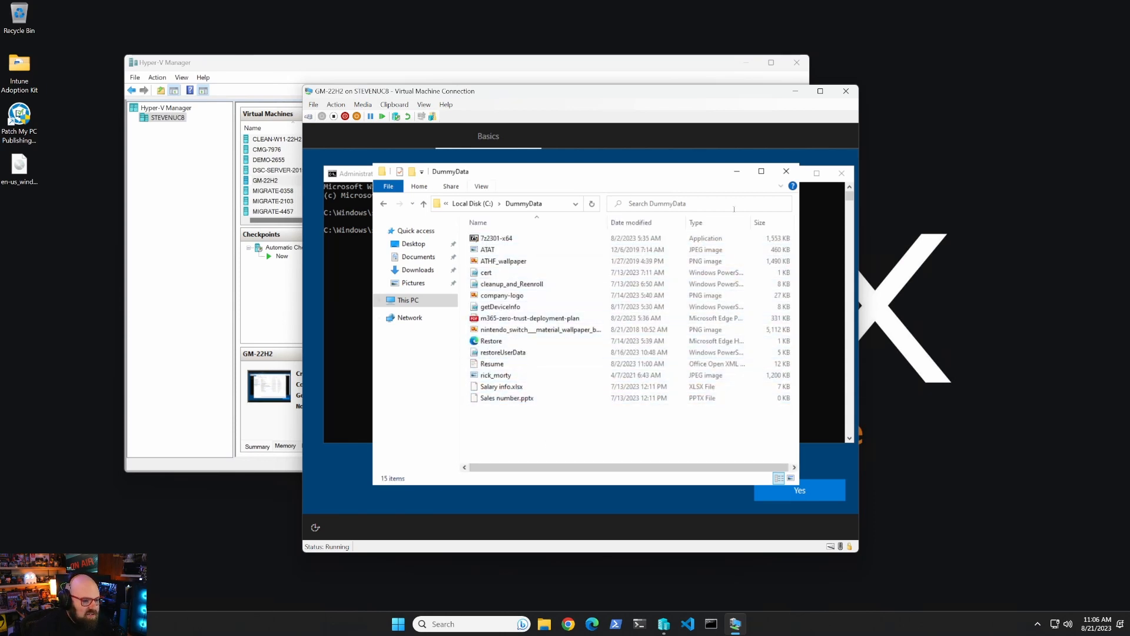
# Close Explorer, start PowerShell, and set the execution policy to Bypass -Force.
pyautogui.click(786, 171)
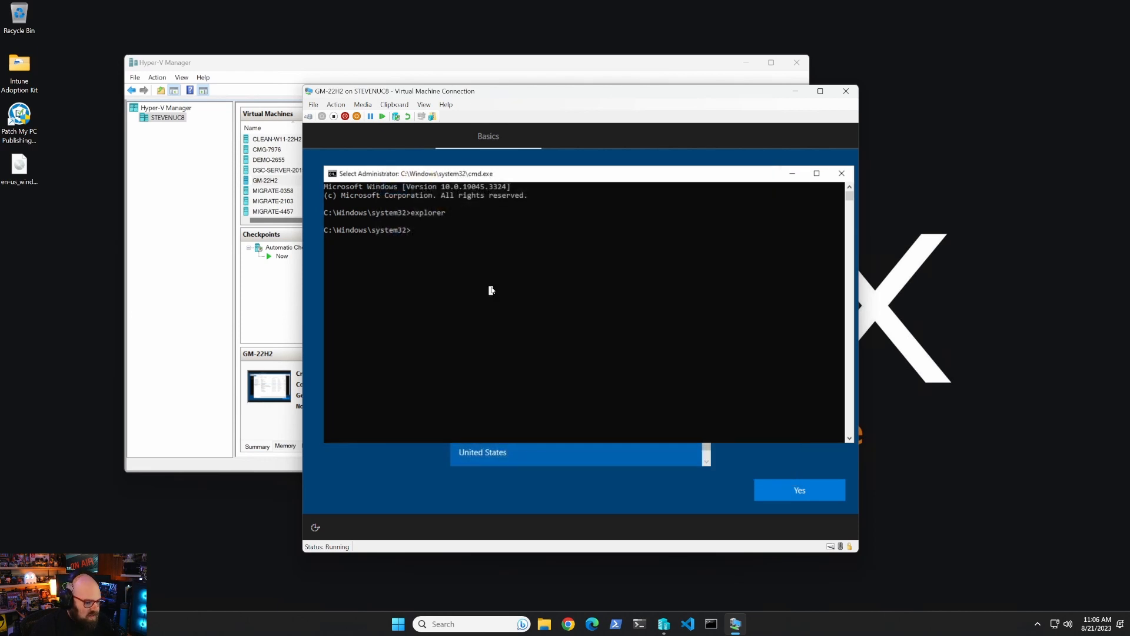
pyautogui.write('powershell')
pyautogui.press('Return')
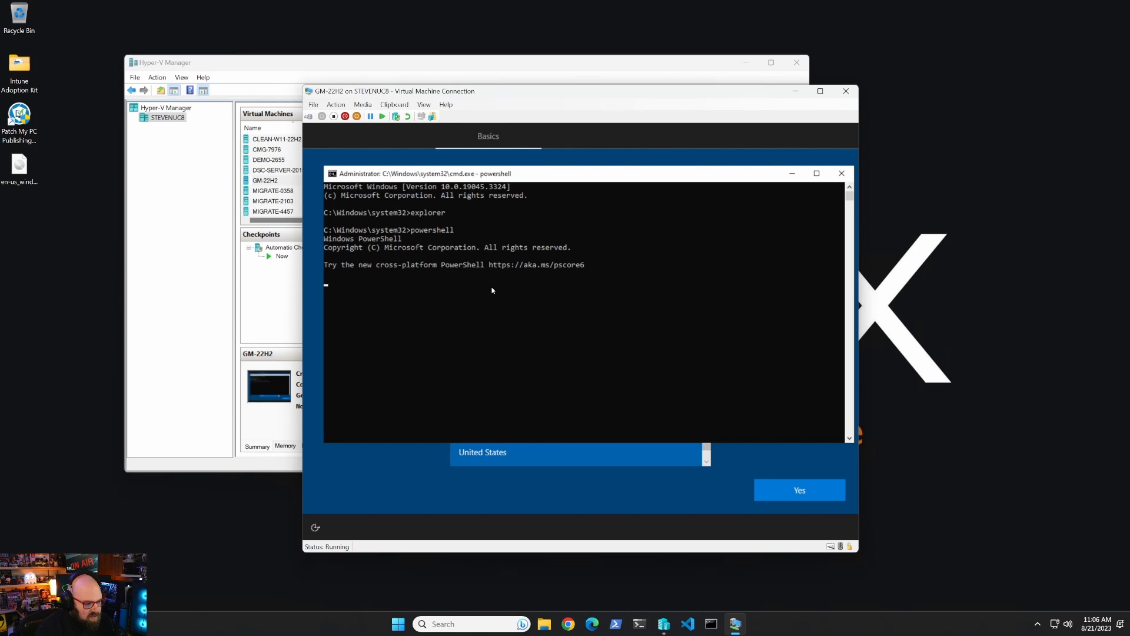
pyautogui.write('set-execu')
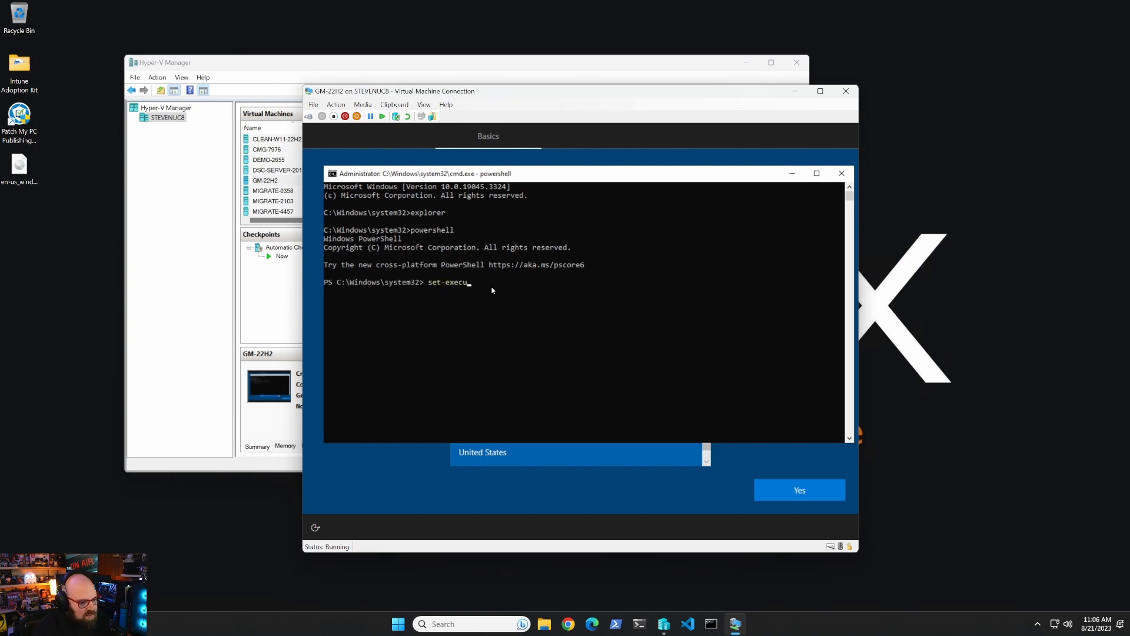
pyautogui.press('Tab')
pyautogui.write('Bypass -Force')
pyautogui.press('Return')
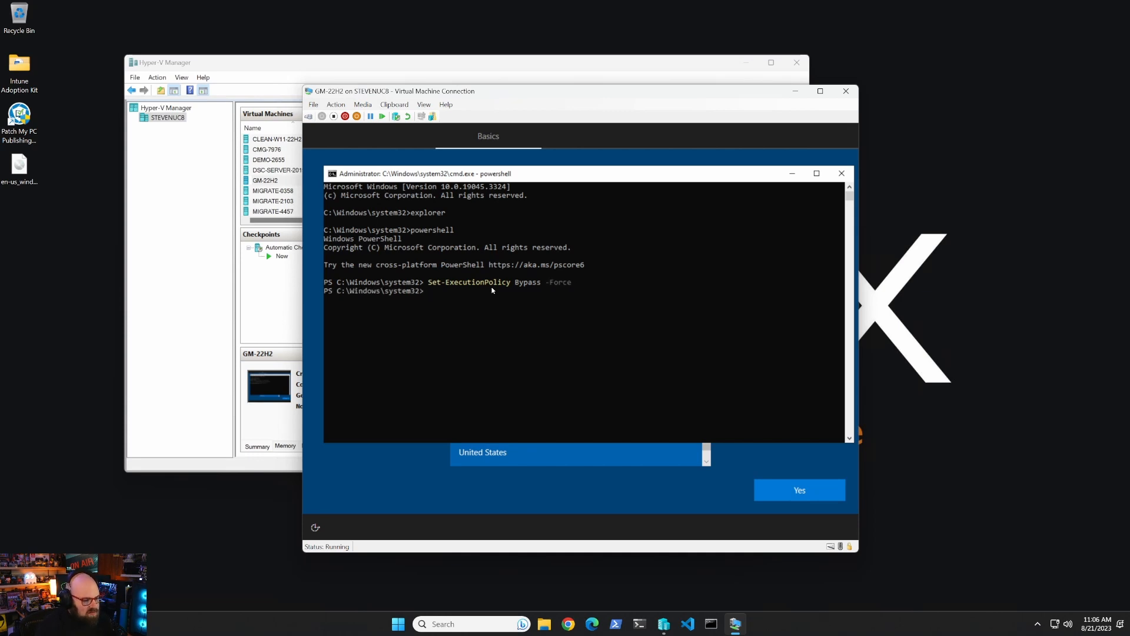
# Install the NuGet package provider with -Force.
pyautogui.write('install-packagep')
pyautogui.press('Tab')
pyautogui.write('n')
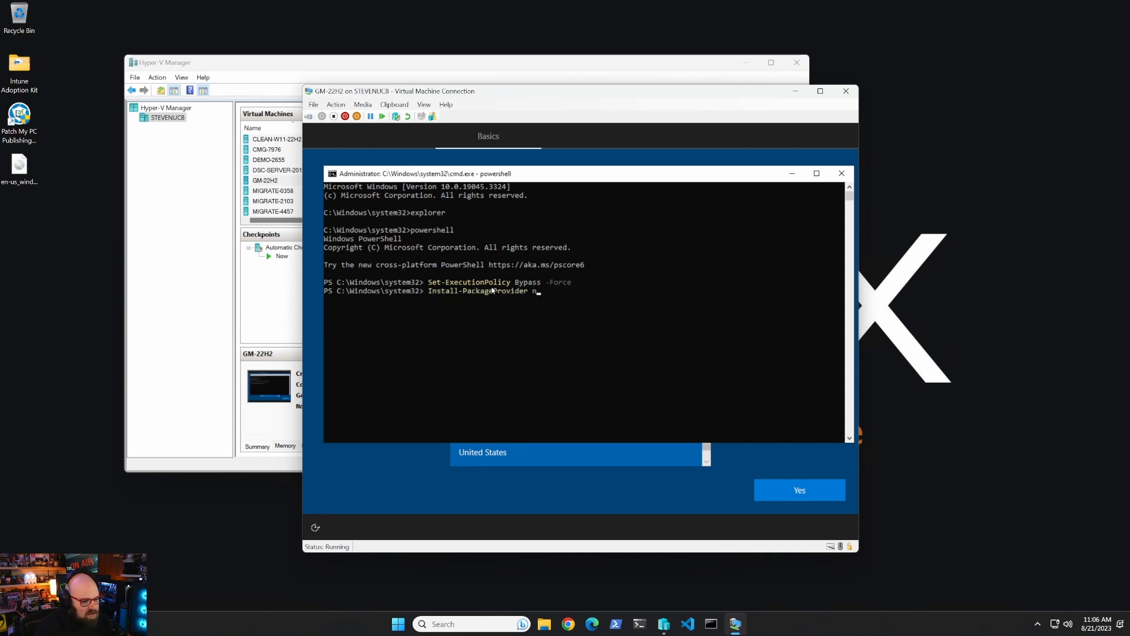
pyautogui.write('uget confirm:')
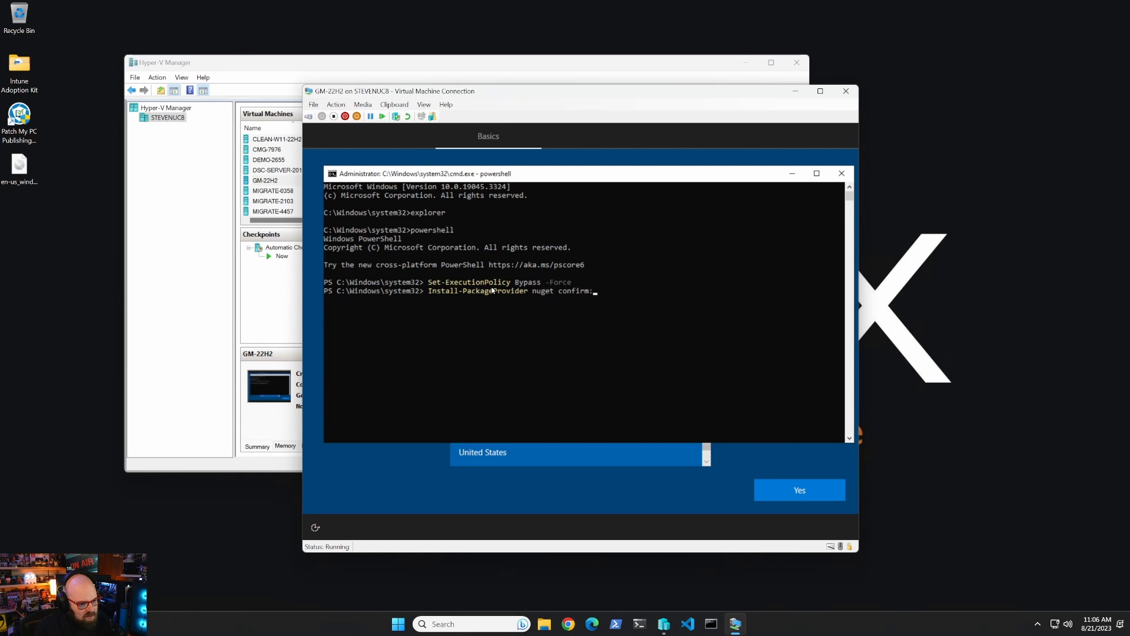
pyautogui.write('$false')
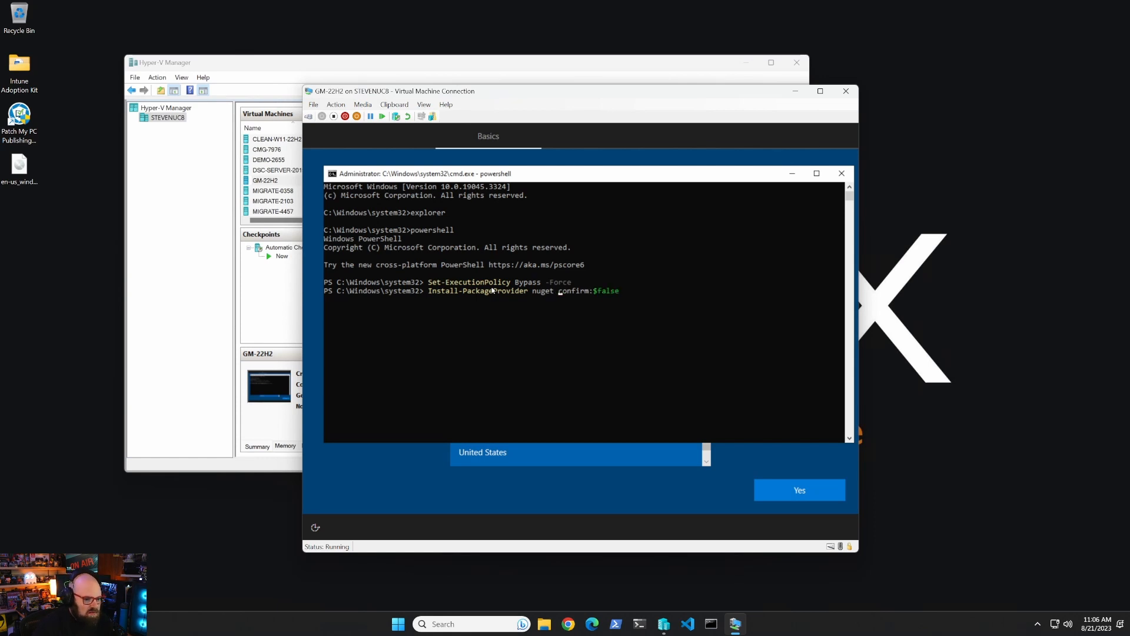
pyautogui.write('-')
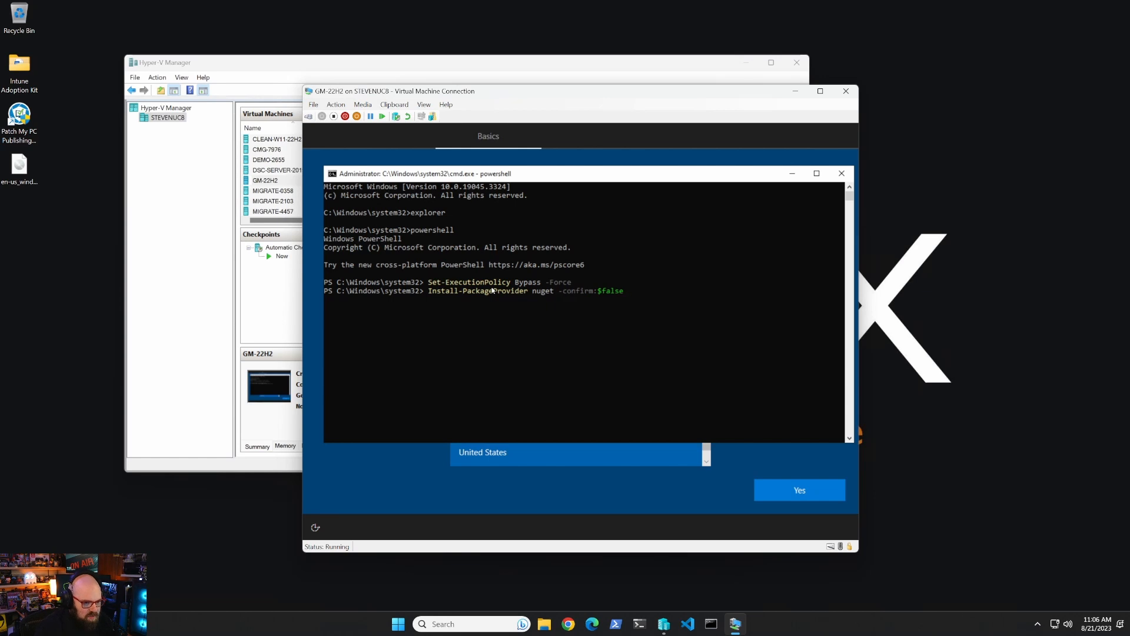
pyautogui.write(' -for')
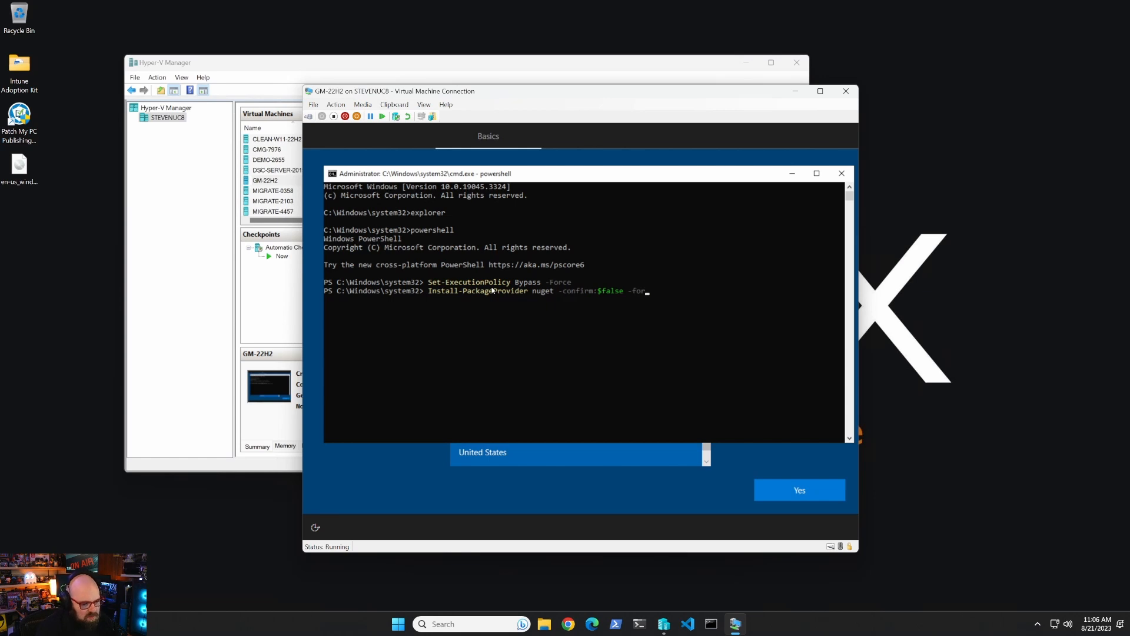
pyautogui.press('Tab')
pyautogui.press('BackSpace')
pyautogui.press('BackSpace')
pyautogui.press('BackSpace')
pyautogui.press('BackSpace')
pyautogui.press('BackSpace')
pyautogui.press('BackSpace')
pyautogui.press('BackSpace')
pyautogui.press('BackSpace')
pyautogui.press('BackSpace')
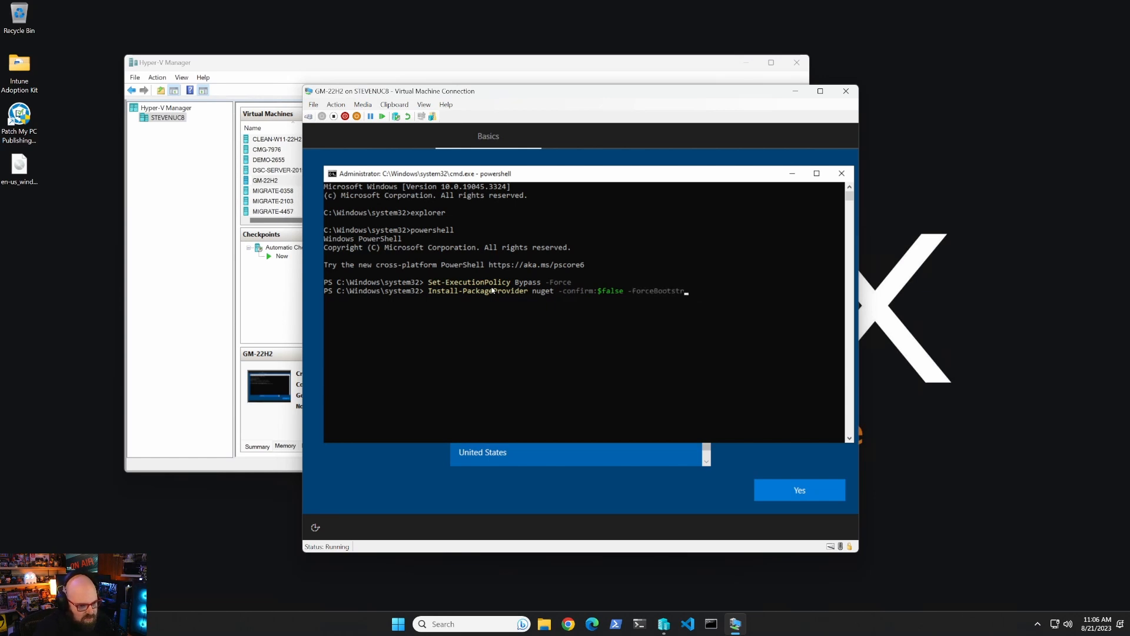
pyautogui.press('Return')
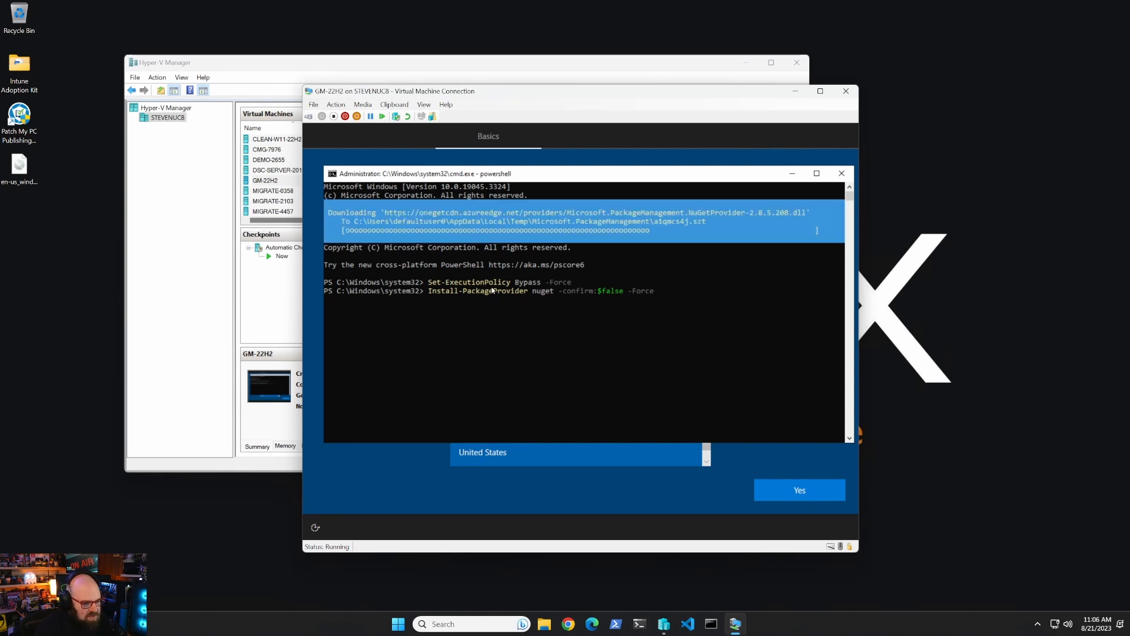
# Install the get-windowsautopilotinfo and get-autopilotdiagnostics scripts with -Force.
pyautogui.write('insta')
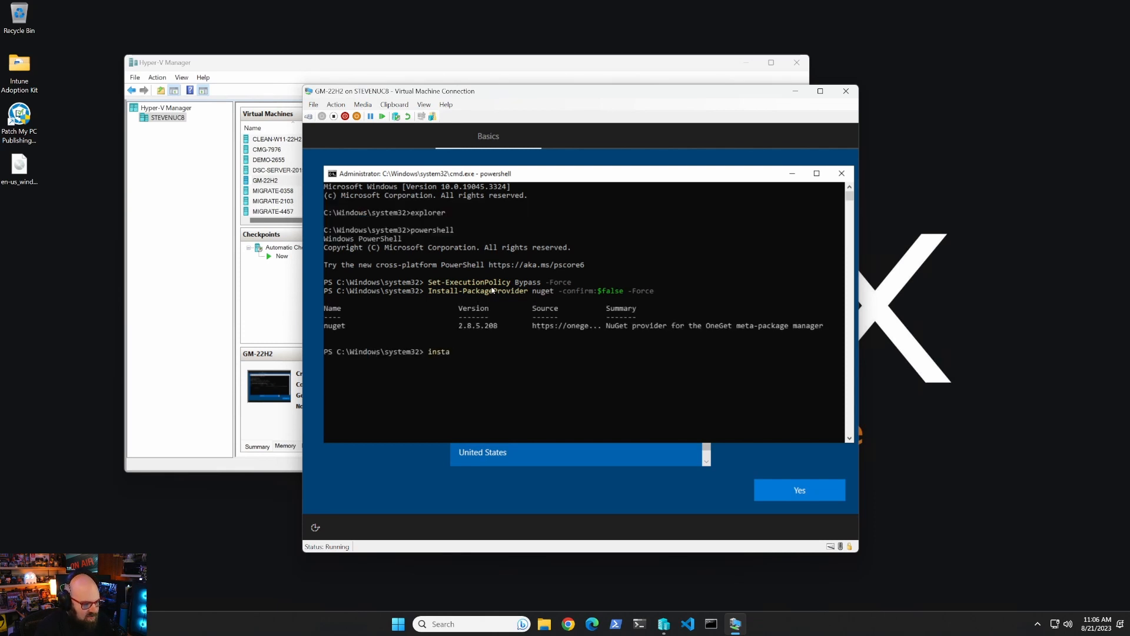
pyautogui.write('ll-')
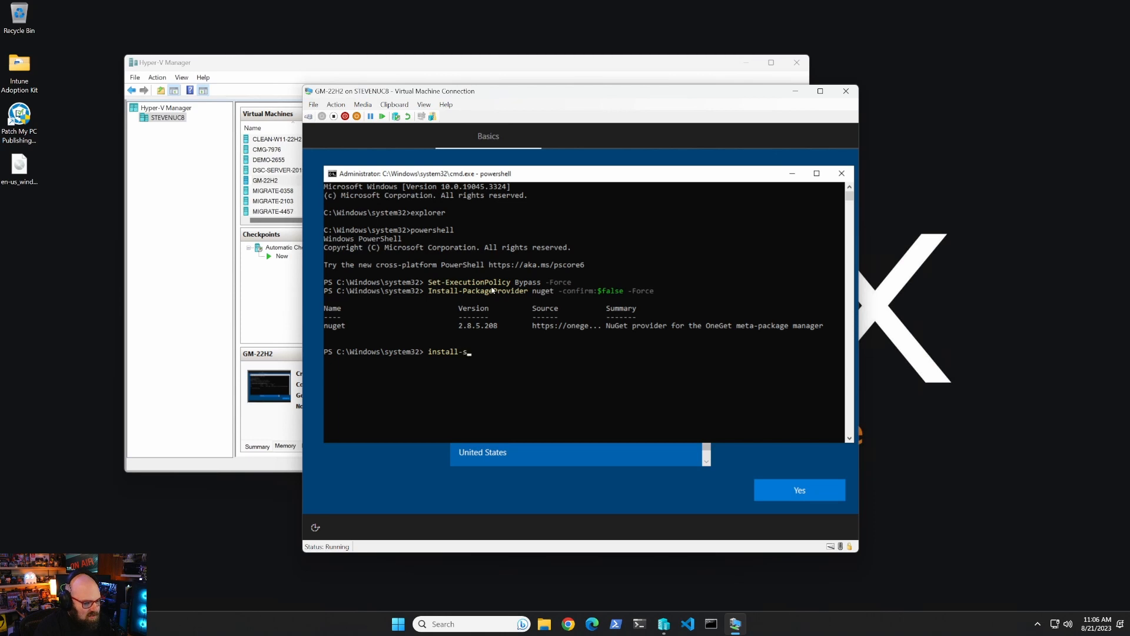
pyautogui.write('sc')
pyautogui.press('Tab')
pyautogui.write('get-windowsau')
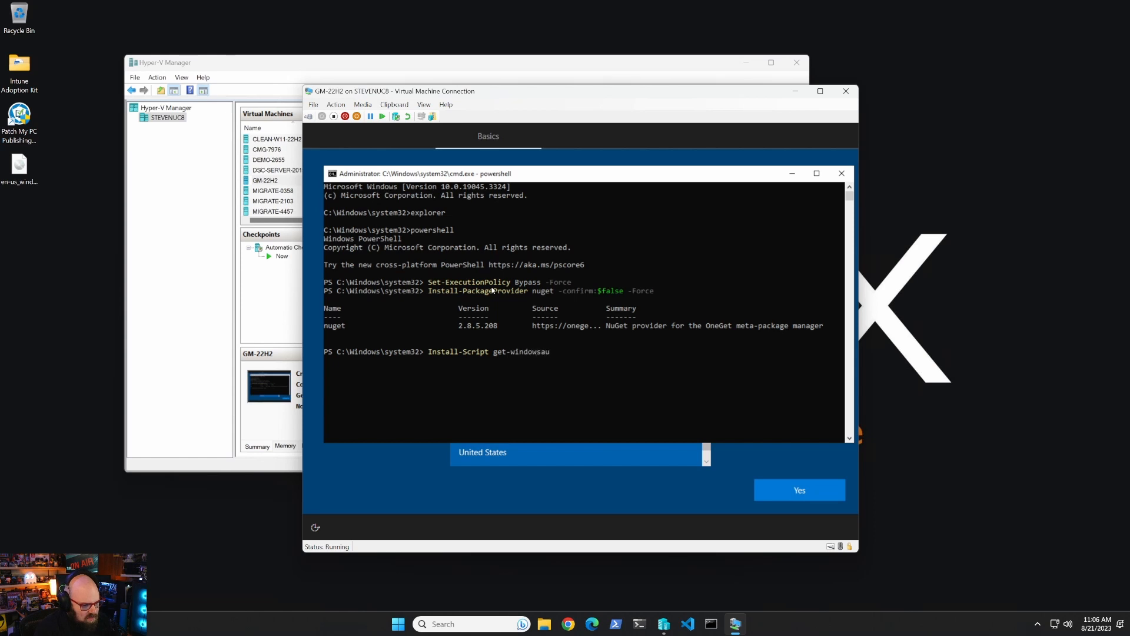
pyautogui.write('topilotinfo')
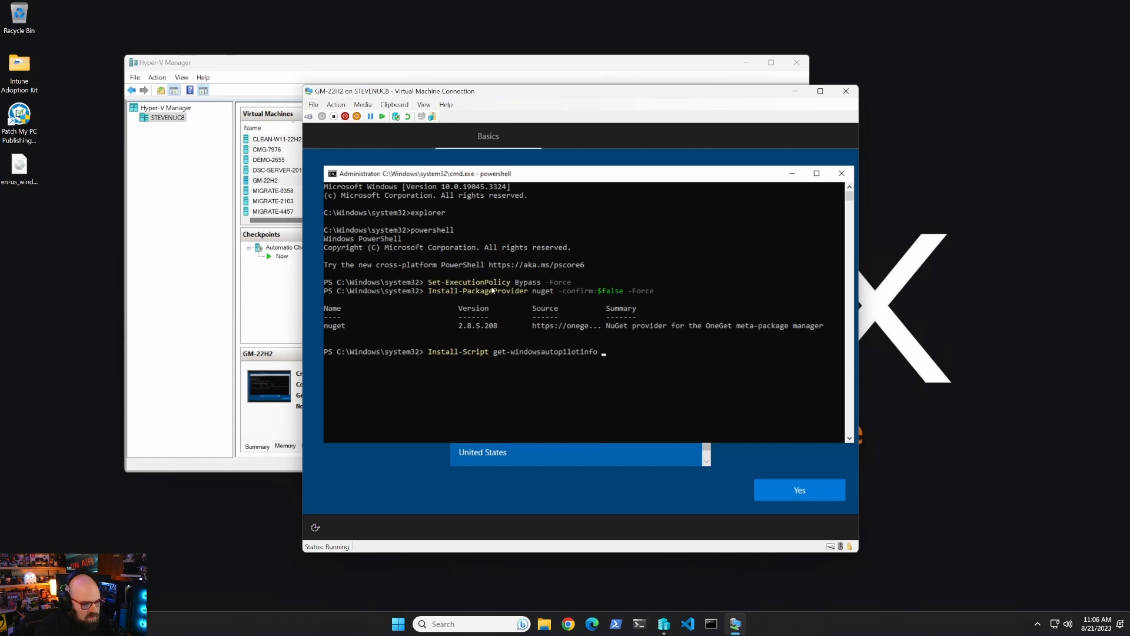
pyautogui.write(' -Force')
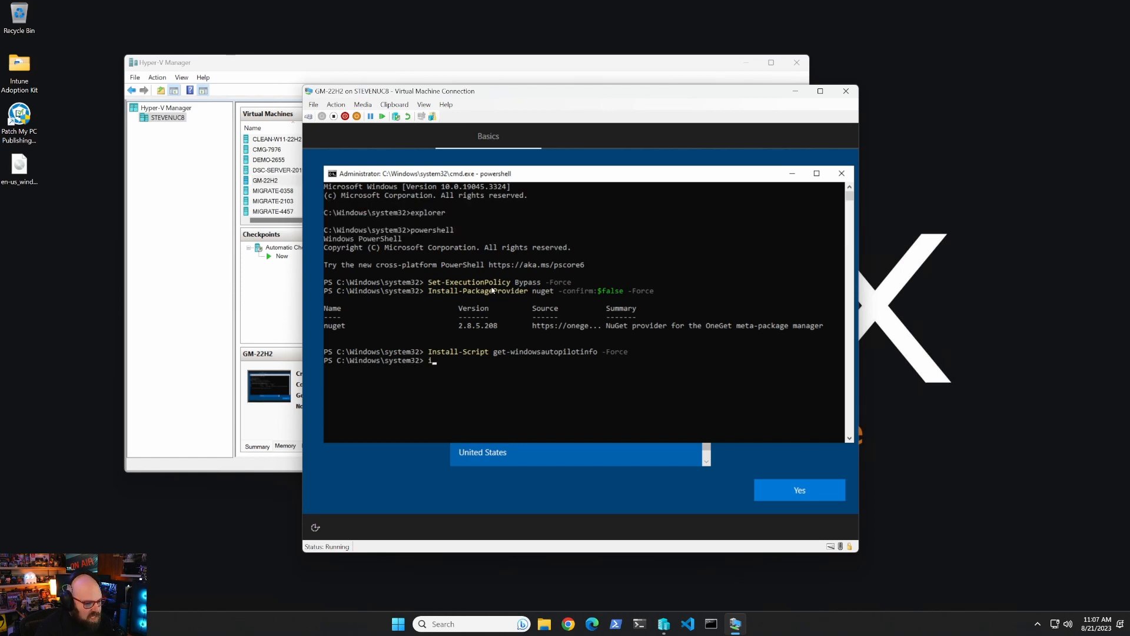
pyautogui.write('nstall-s')
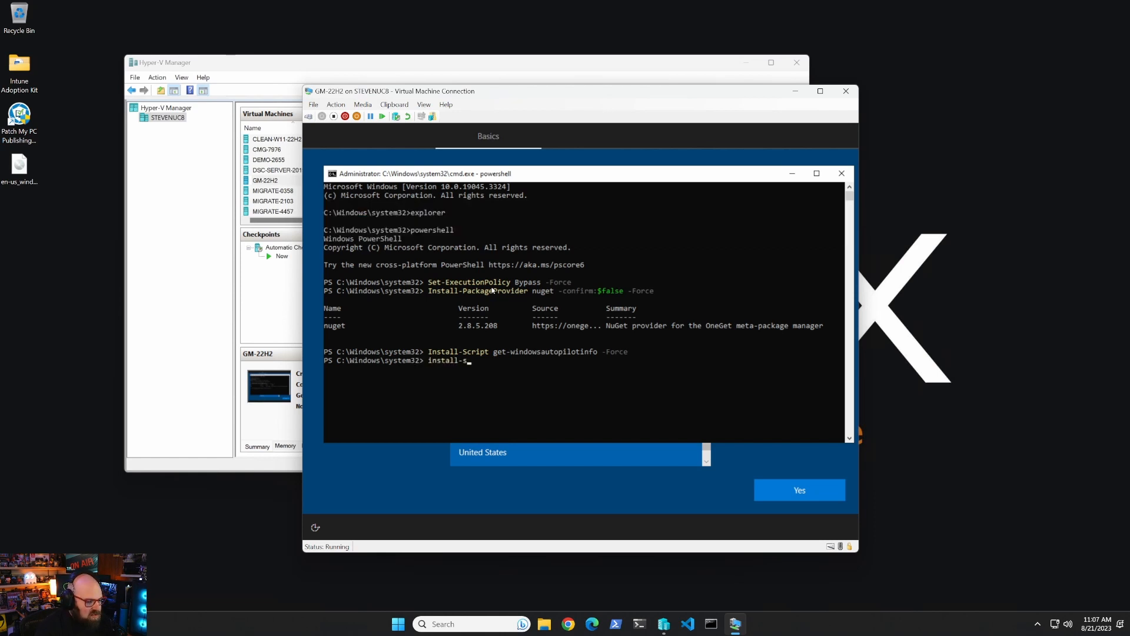
pyautogui.write('cript get-autop')
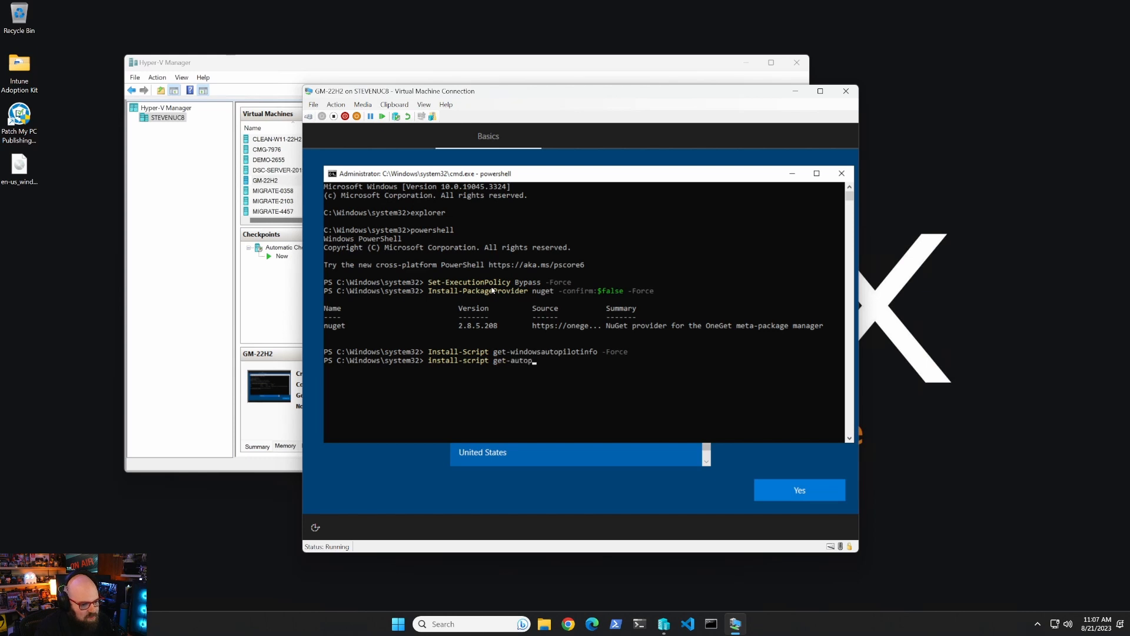
pyautogui.write('ilotdia')
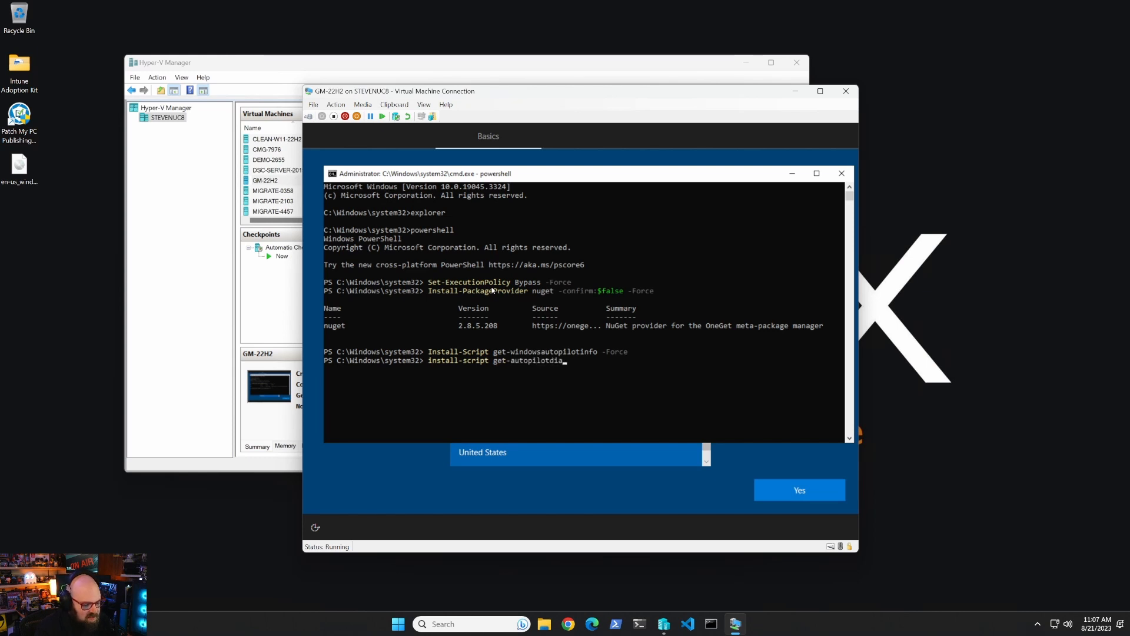
pyautogui.write('gnostics')
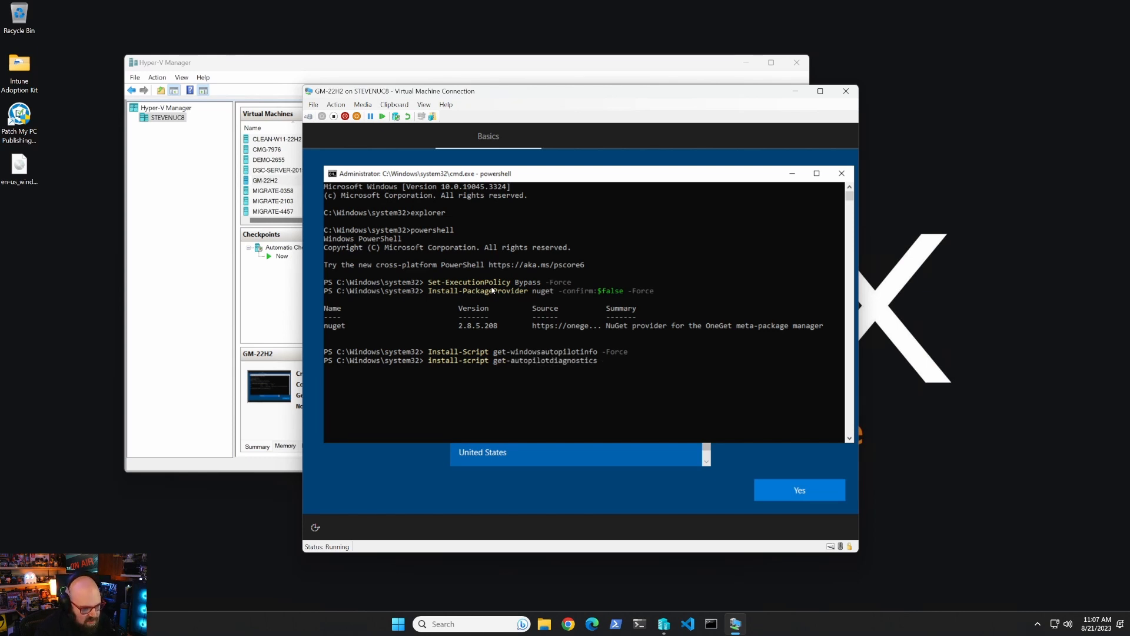
pyautogui.write(' -force')
pyautogui.press('Return')
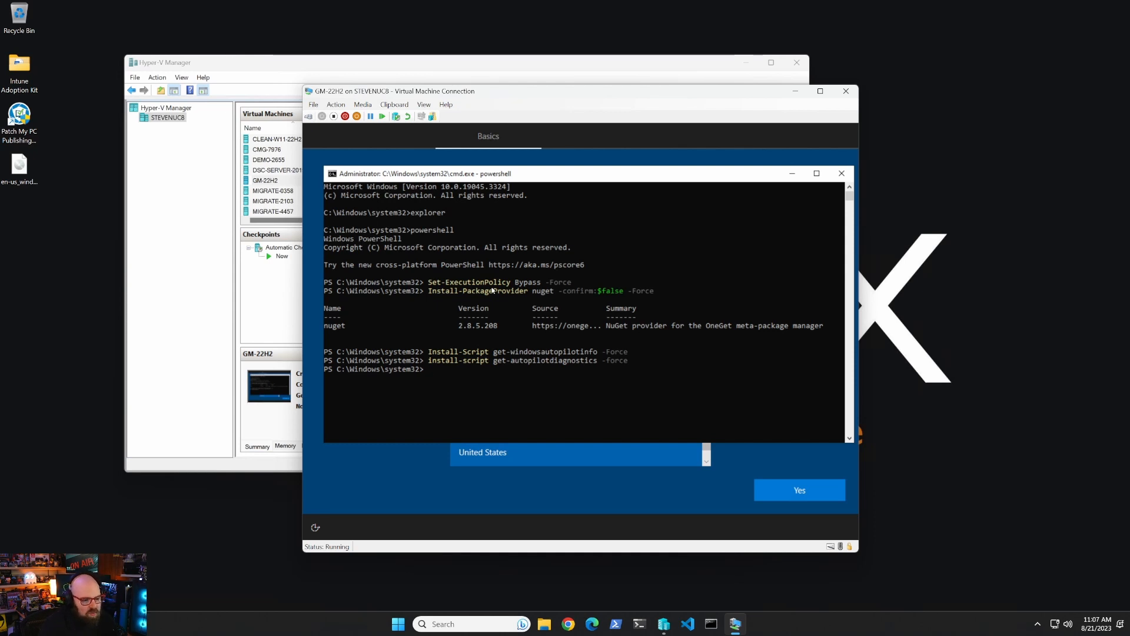
# Launch PowerShell ISE and begin a script with $password = Read-Host -AsSecureString.
pyautogui.write('ise')
pyautogui.press('Return')
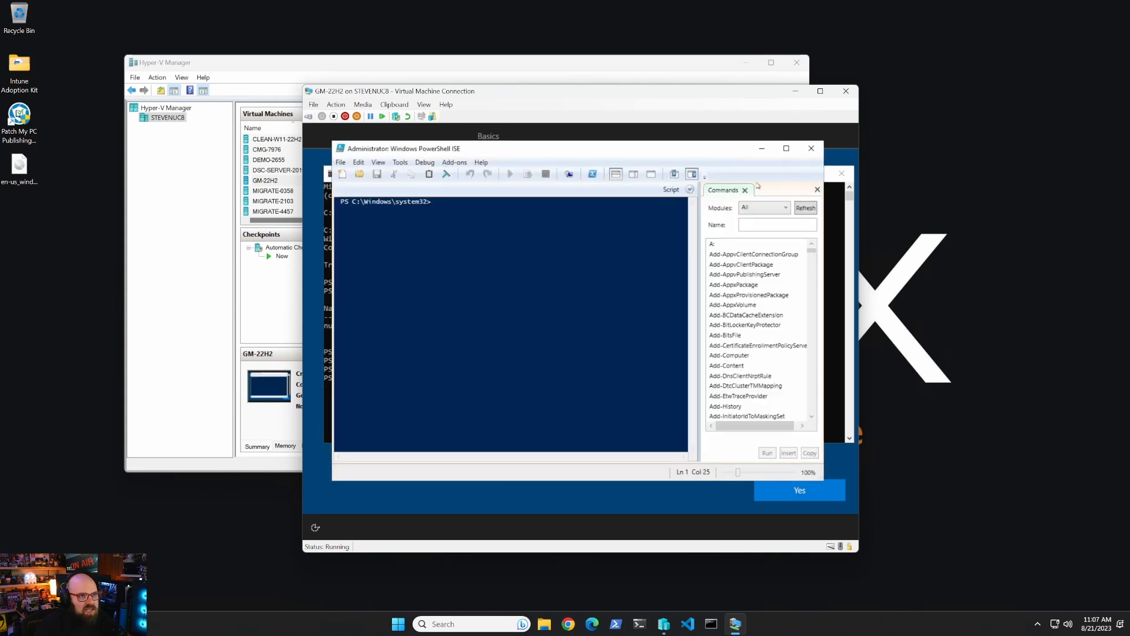
pyautogui.click(689, 190)
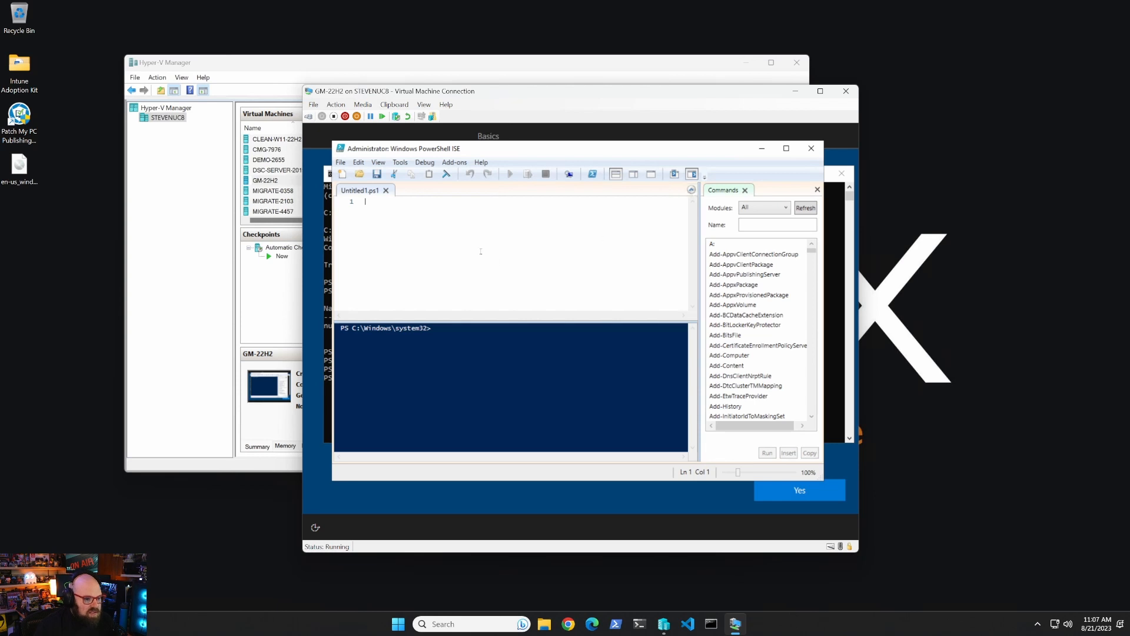
pyautogui.write('$pas')
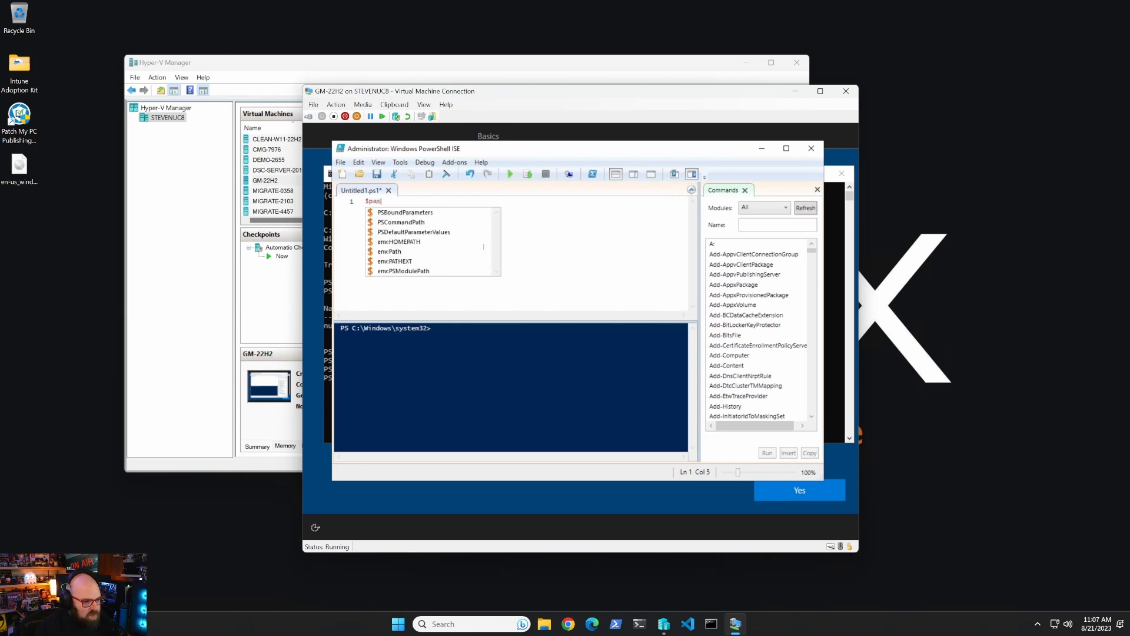
pyautogui.write('sword = ')
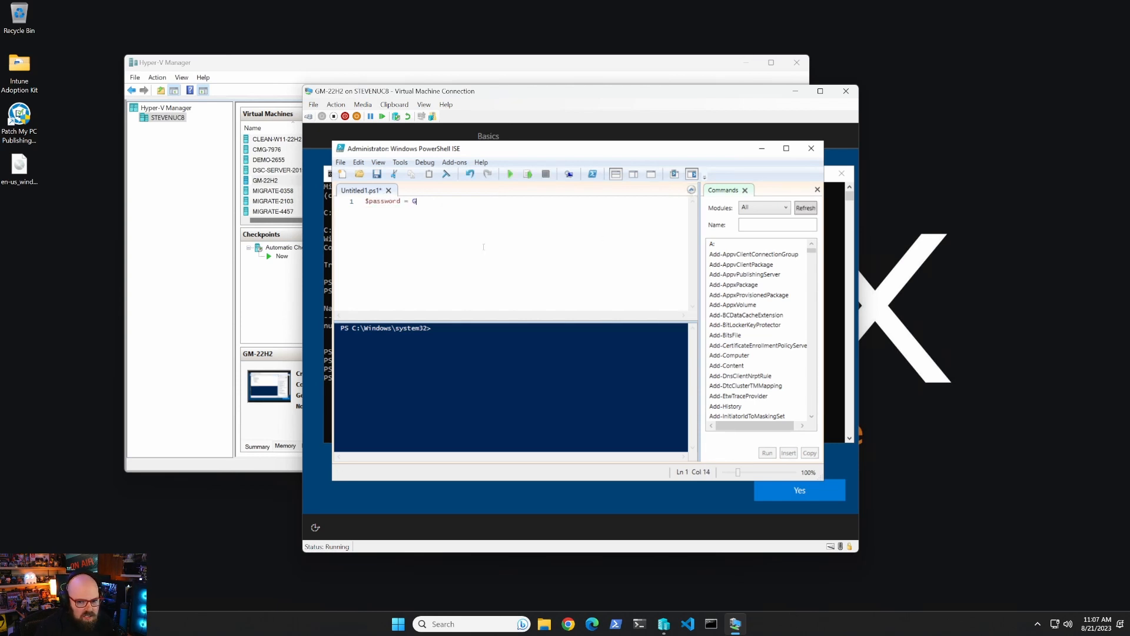
pyautogui.write('Read-Host')
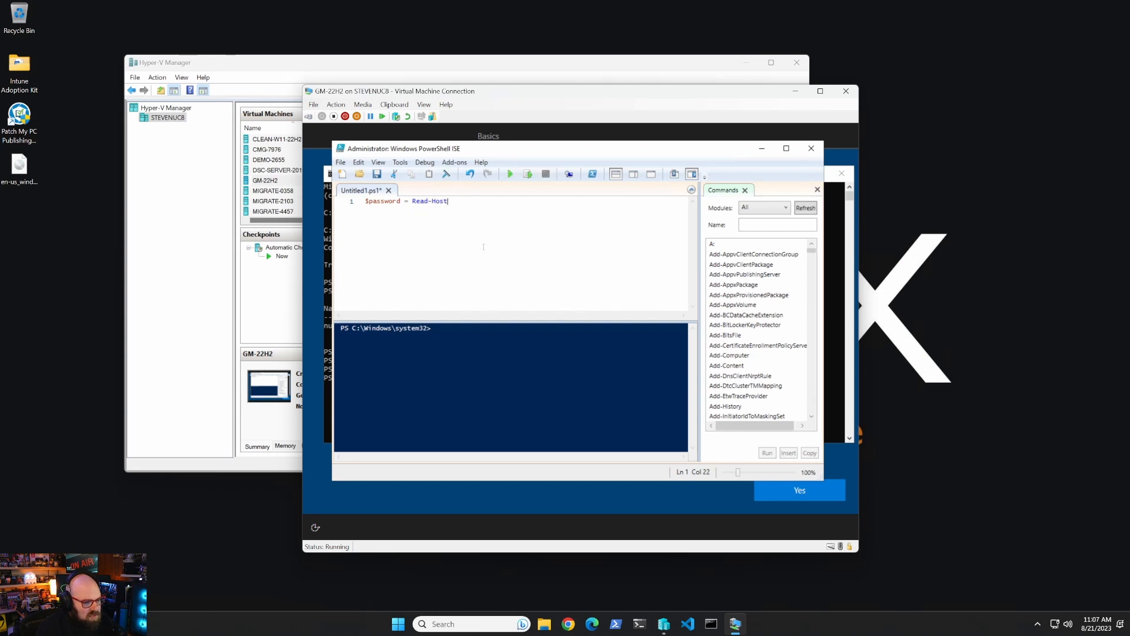
pyautogui.write(' -AsSecureString')
pyautogui.press('Return')
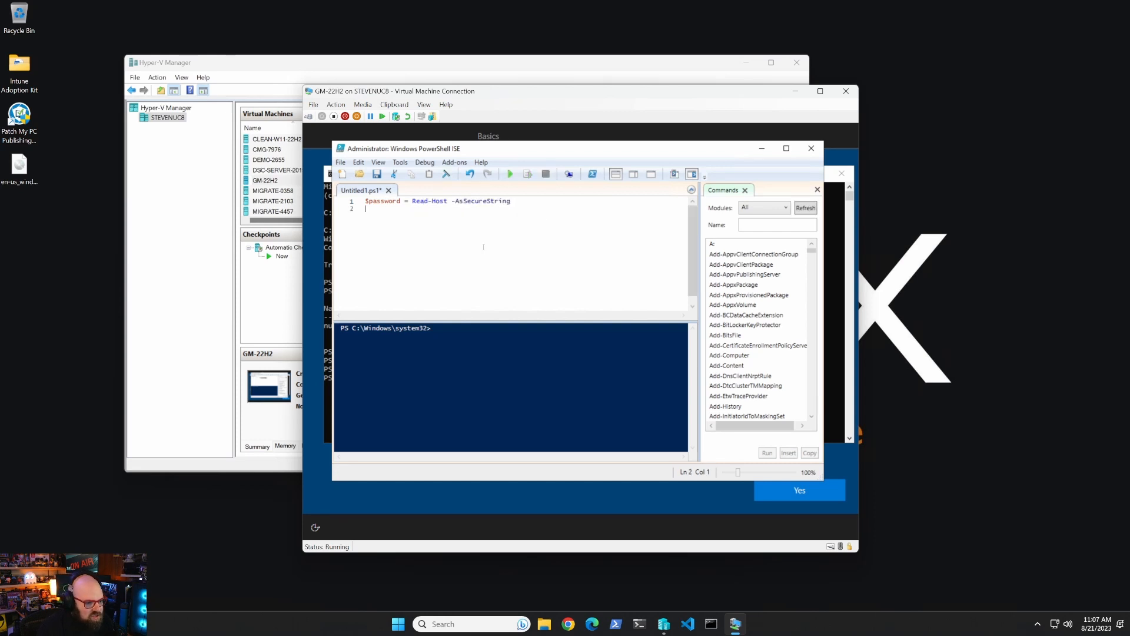
# Add lines creating user 'localadmin' (full name 'Local Admin') in Administrators, then run the script.
pyautogui.write('New-Localu')
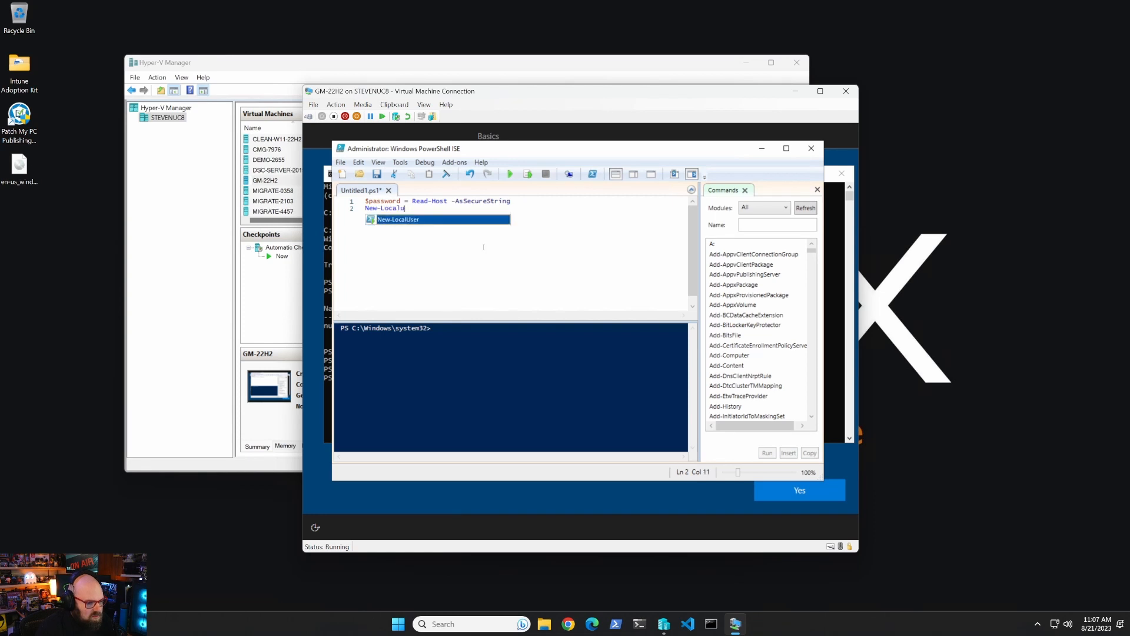
pyautogui.press('Tab')
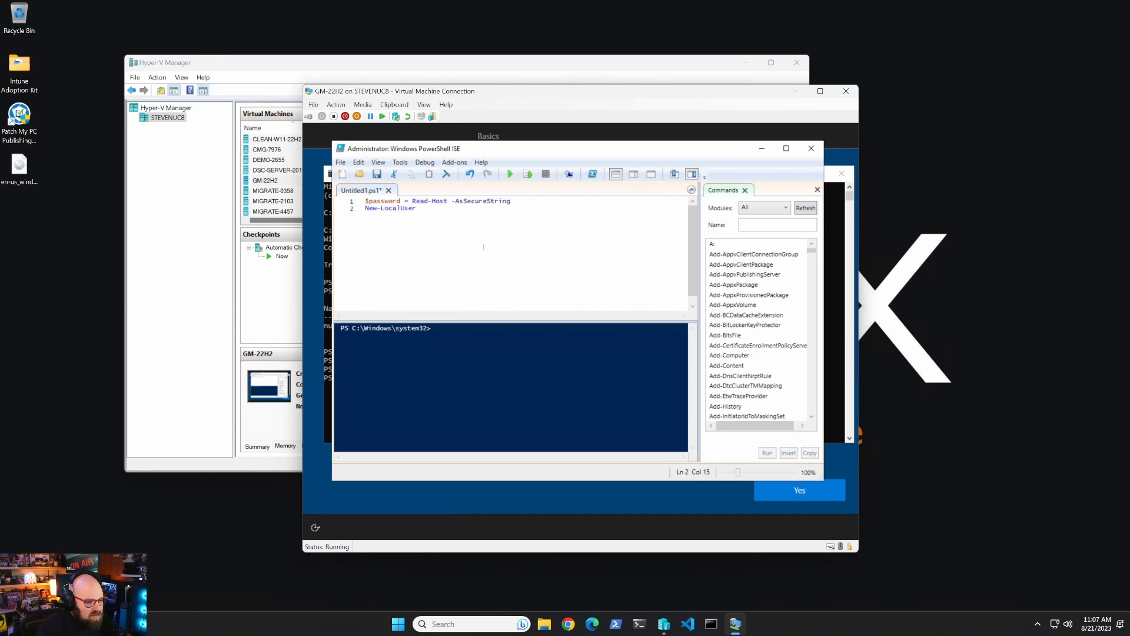
pyautogui.write('"localadmi')
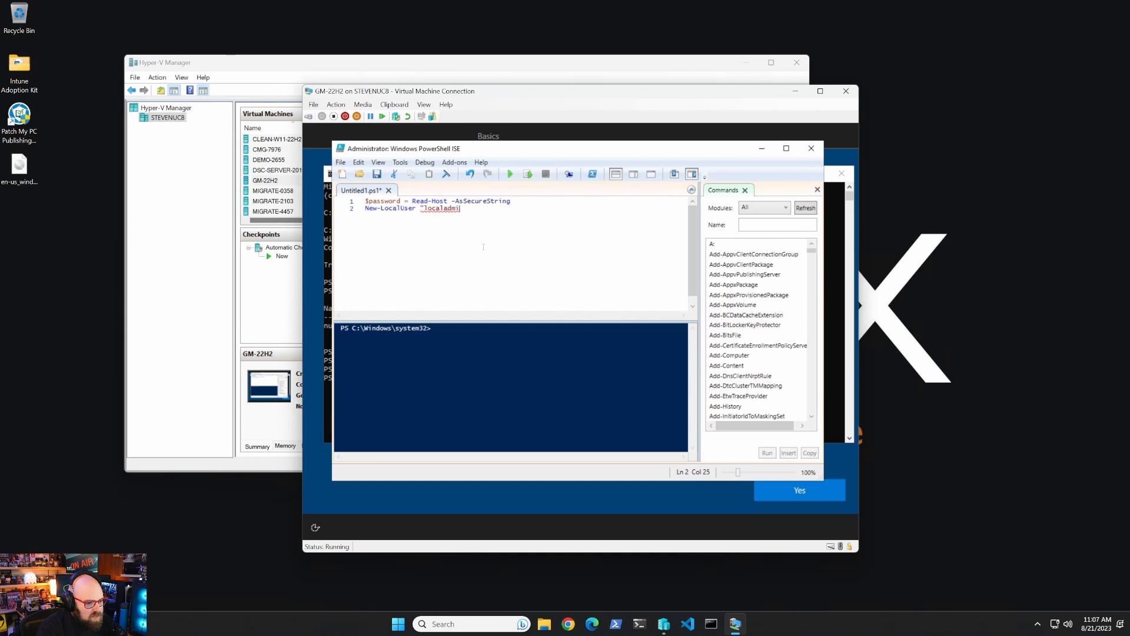
pyautogui.write('n" -P')
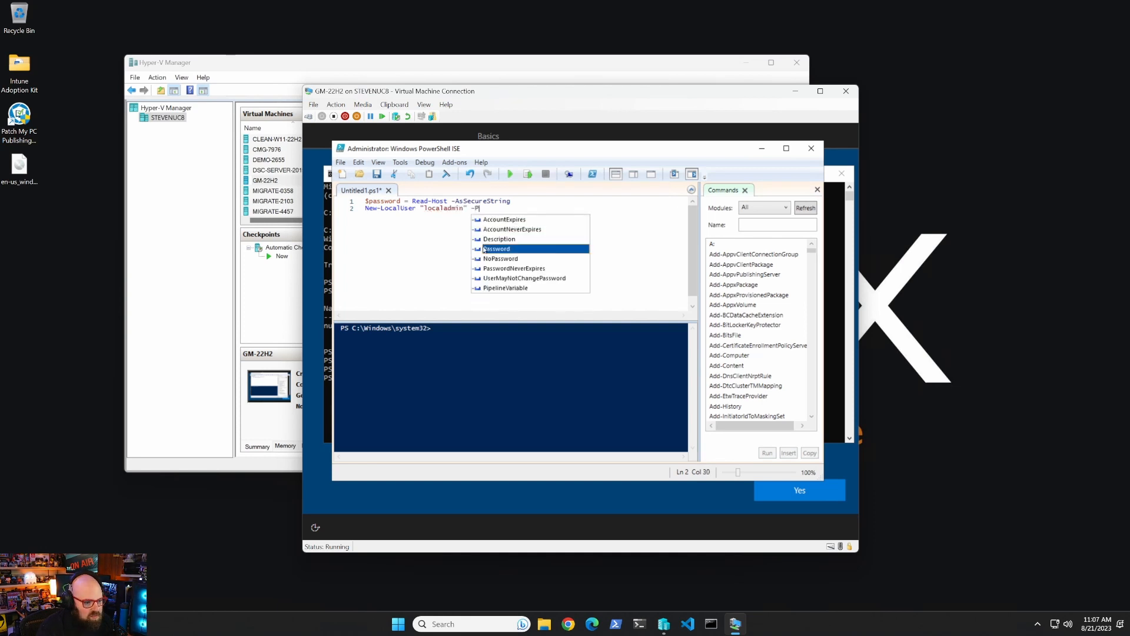
pyautogui.write('assword $password -')
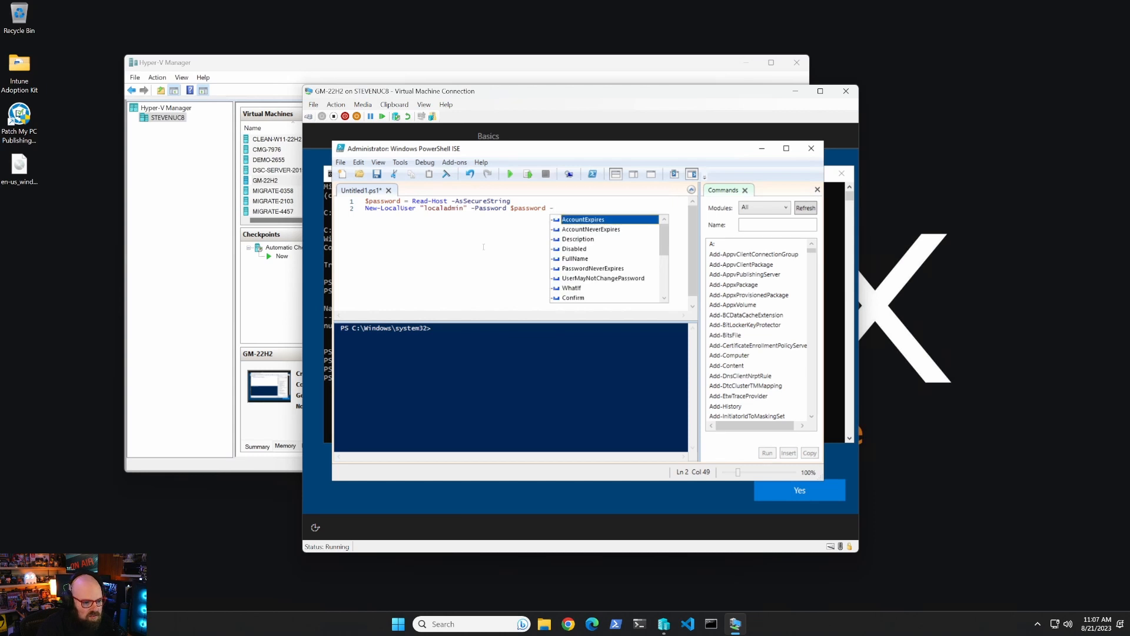
pyautogui.write('fu')
pyautogui.press('Tab')
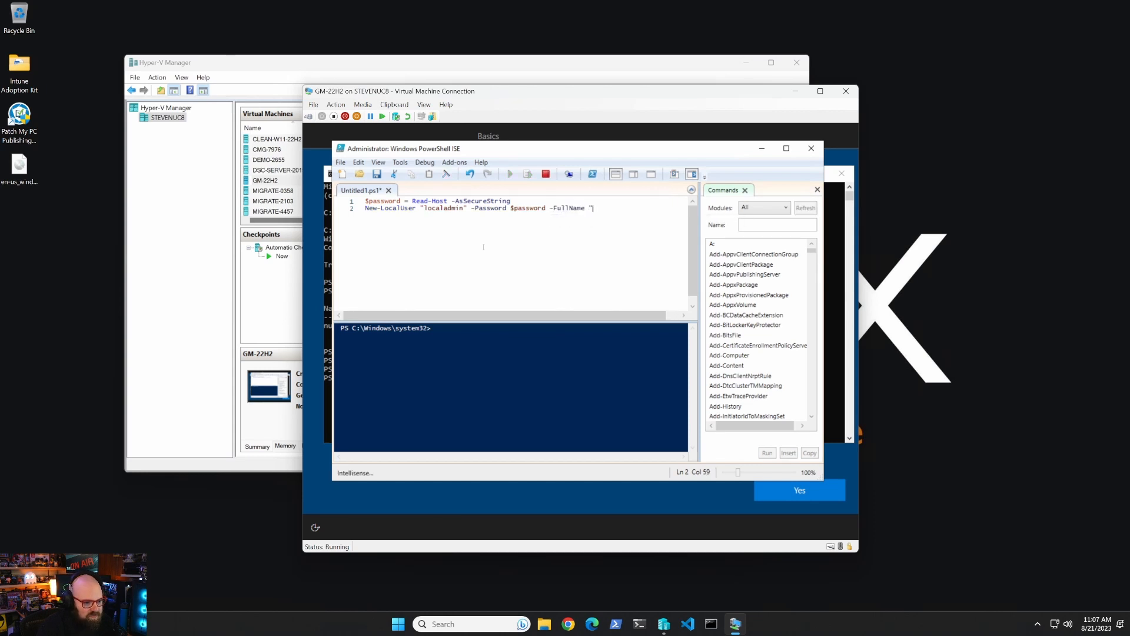
pyautogui.write('"Local Admin"')
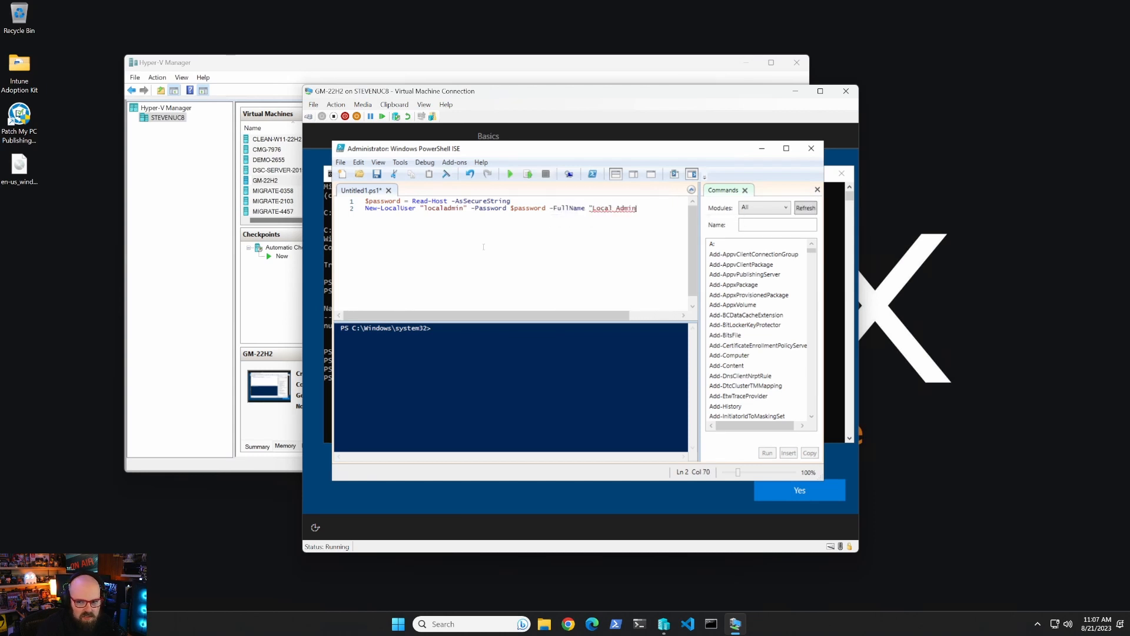
pyautogui.press('Return')
pyautogui.write('A')
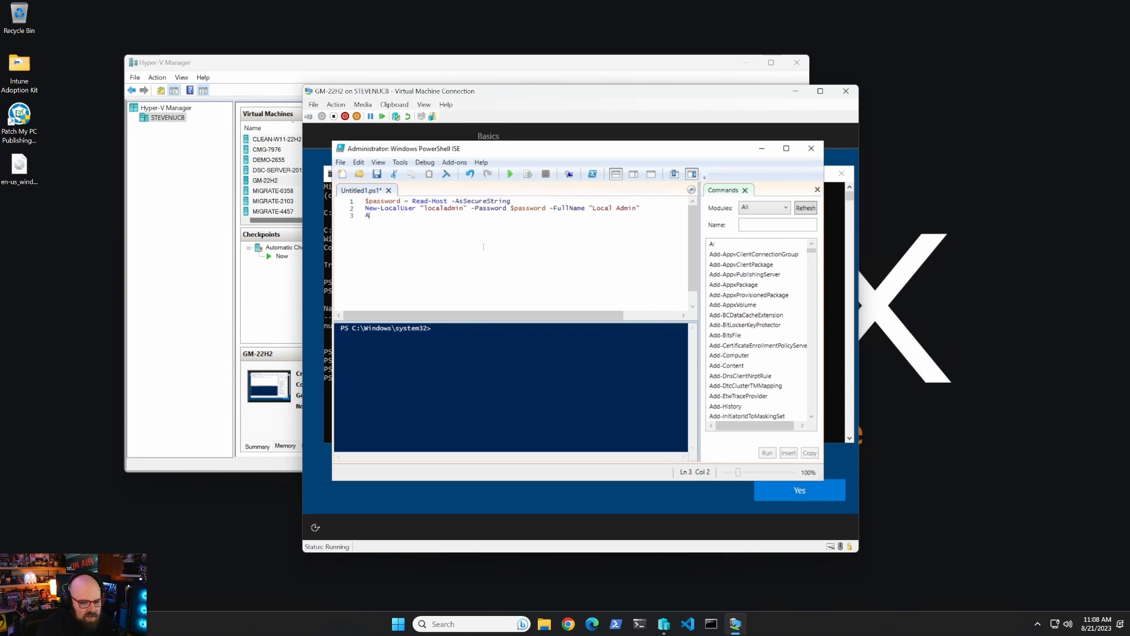
pyautogui.write('dd-LocalGroupMember')
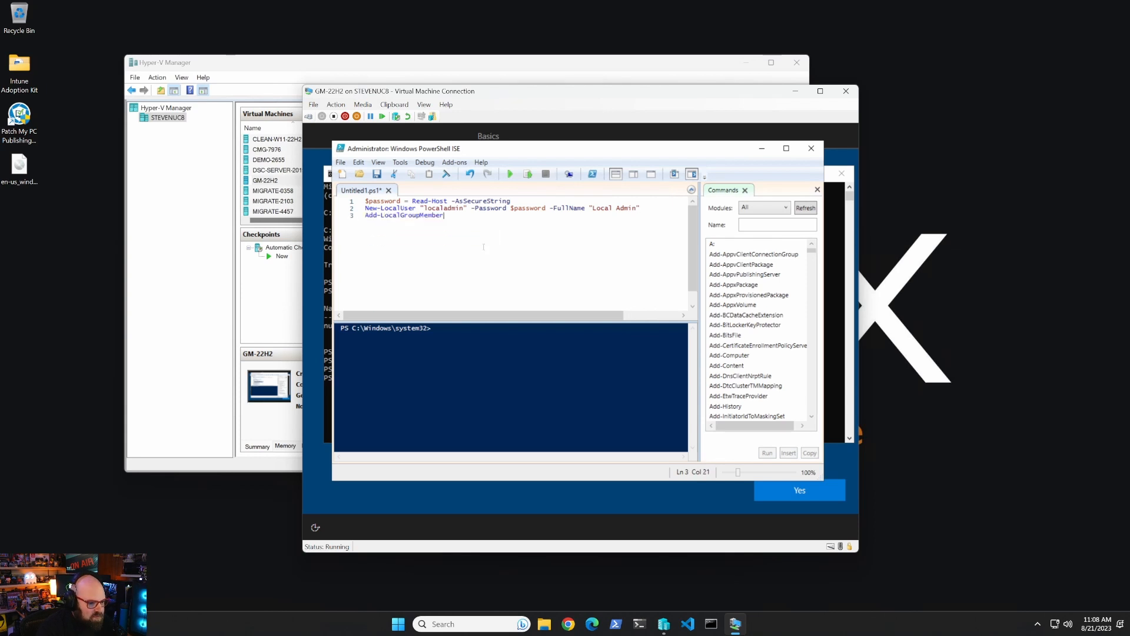
pyautogui.write(' -Group "')
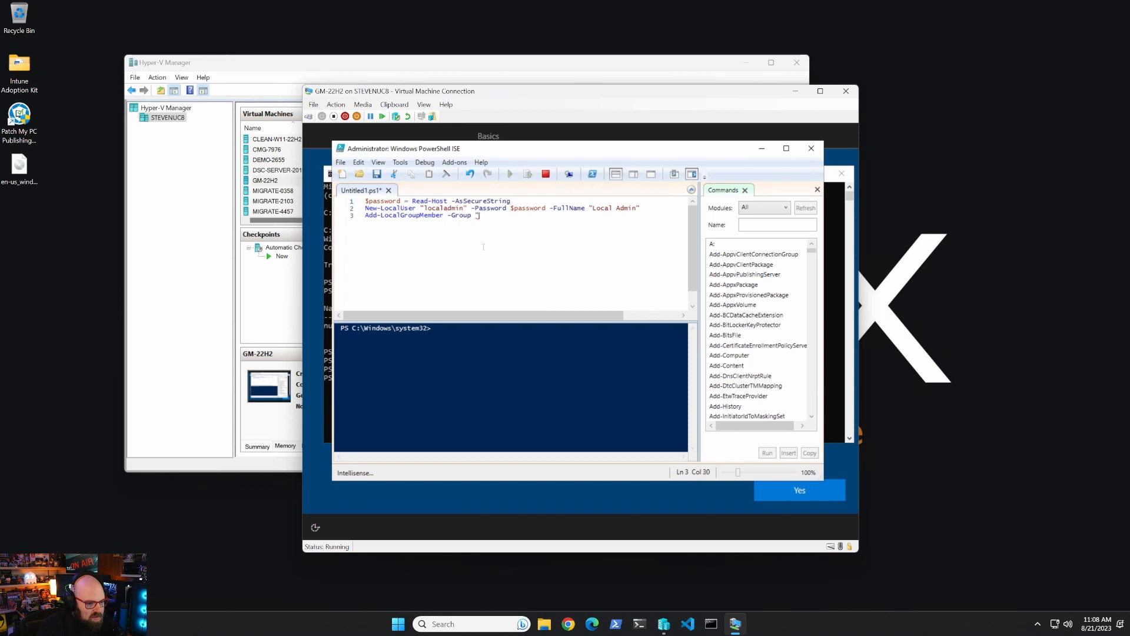
pyautogui.write('Administrato')
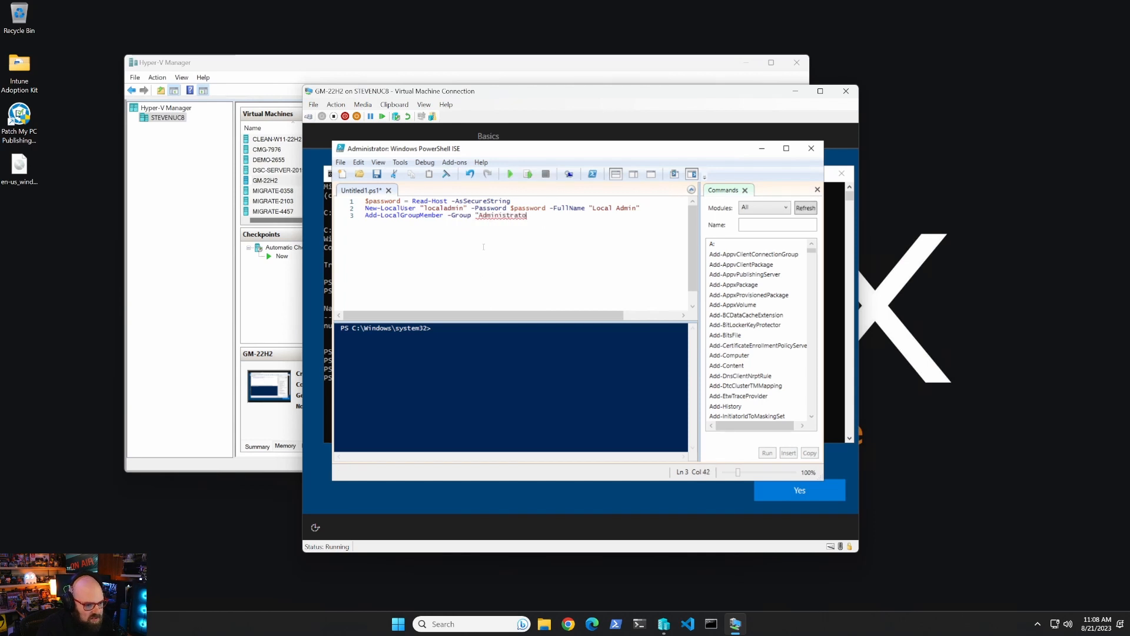
pyautogui.write('rs" -')
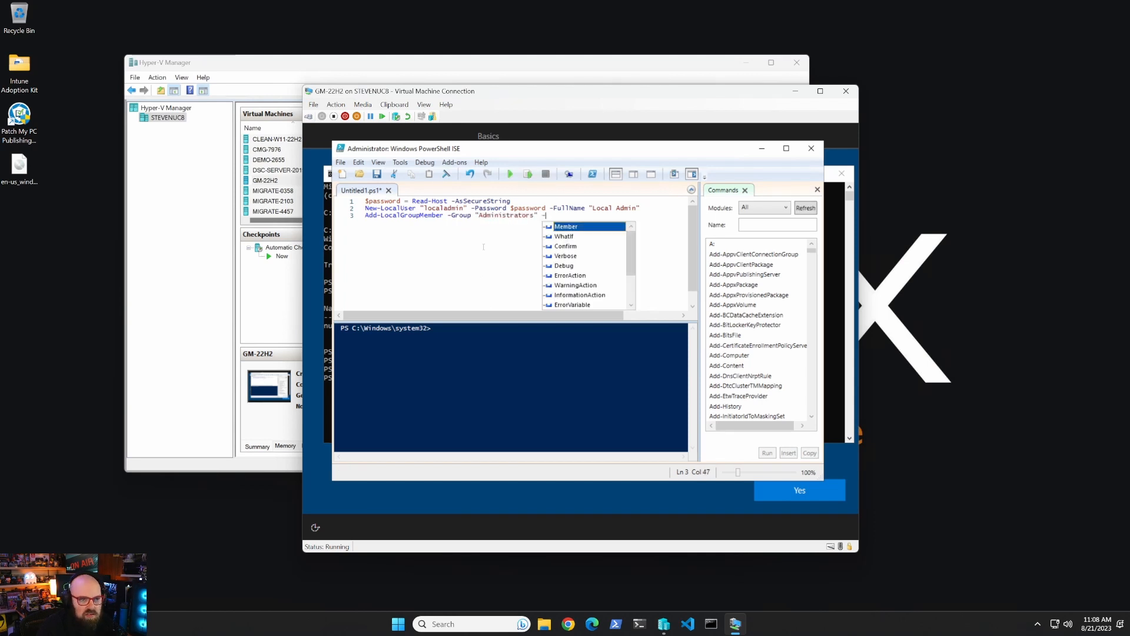
pyautogui.write('Member "lo')
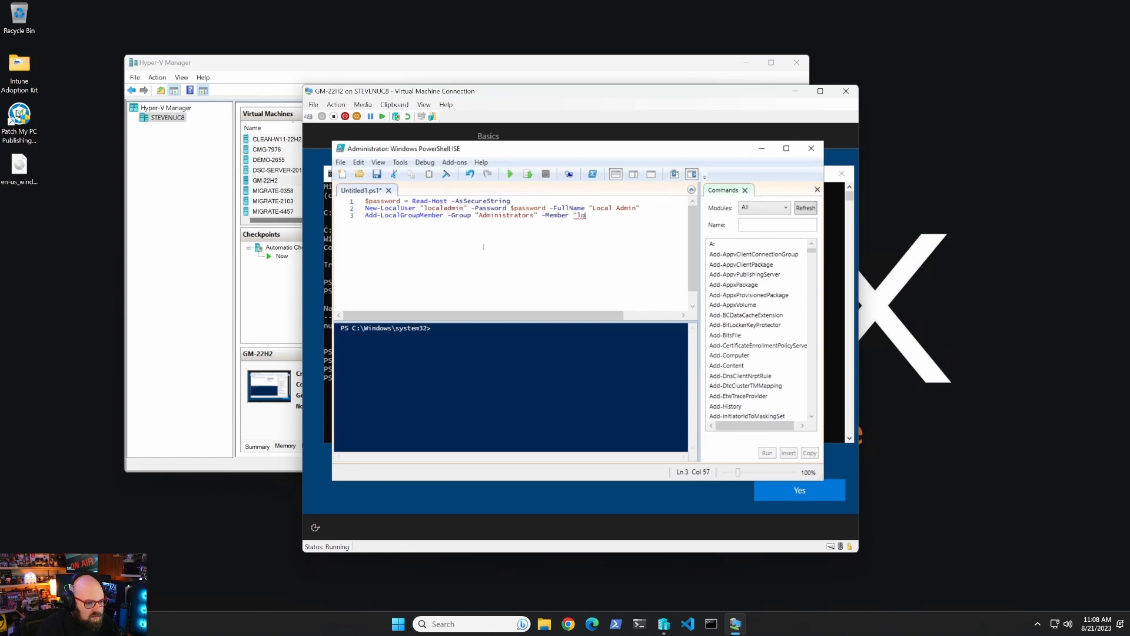
pyautogui.write('caladmin"')
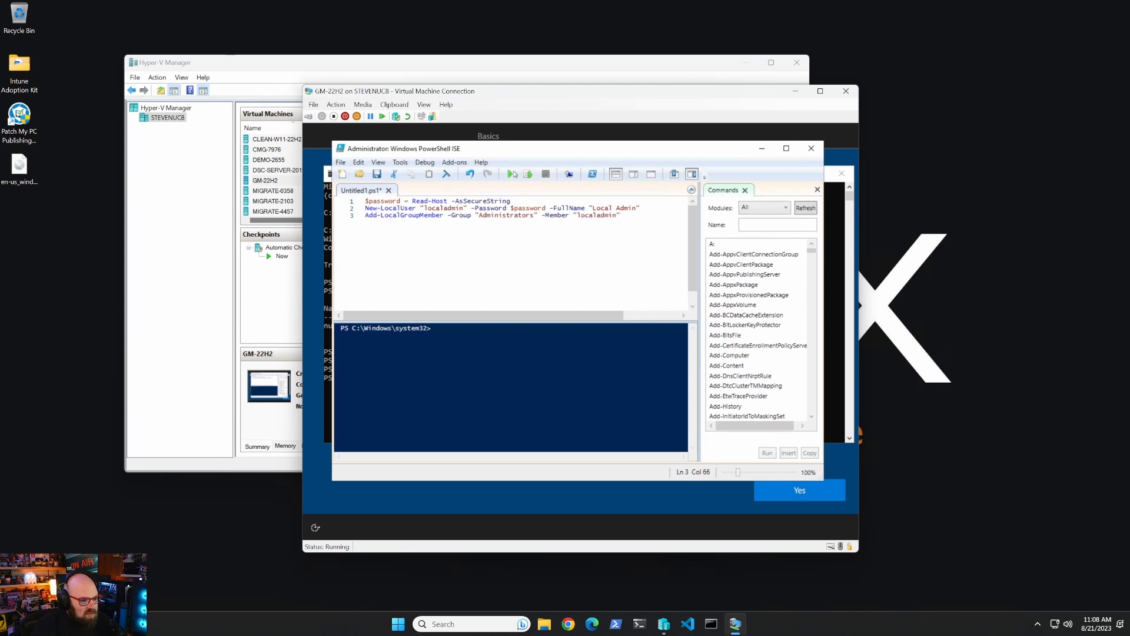
pyautogui.click(512, 174)
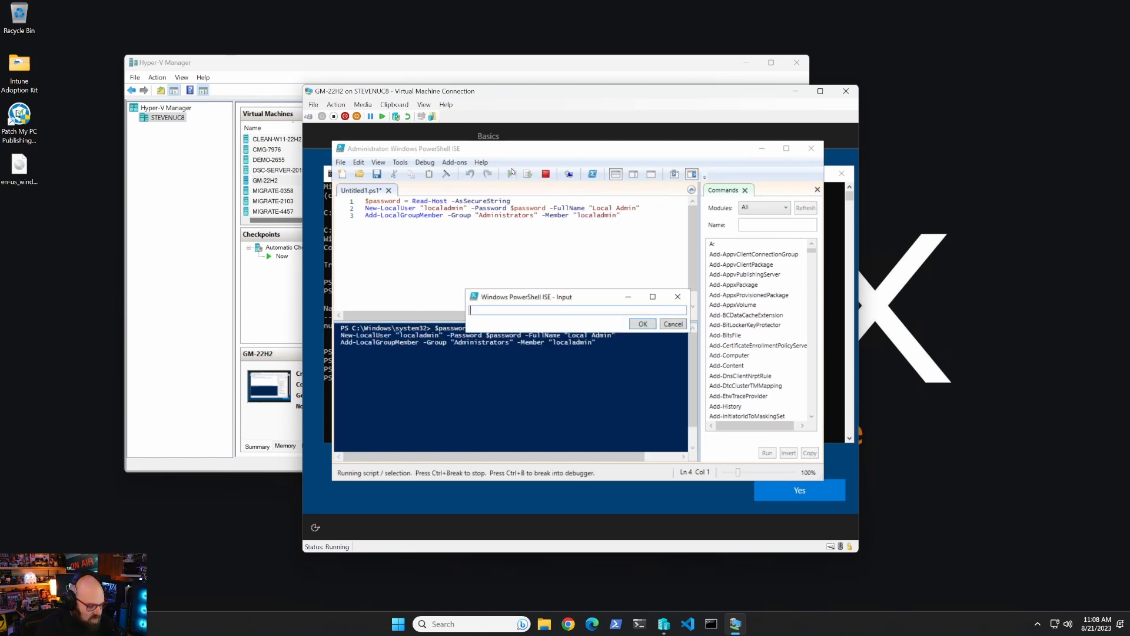
# Submit the localadmin password, close ISE without saving, and shut down with shutdown -s -t 00.
pyautogui.write('•••••••••••')
pyautogui.press('Return')
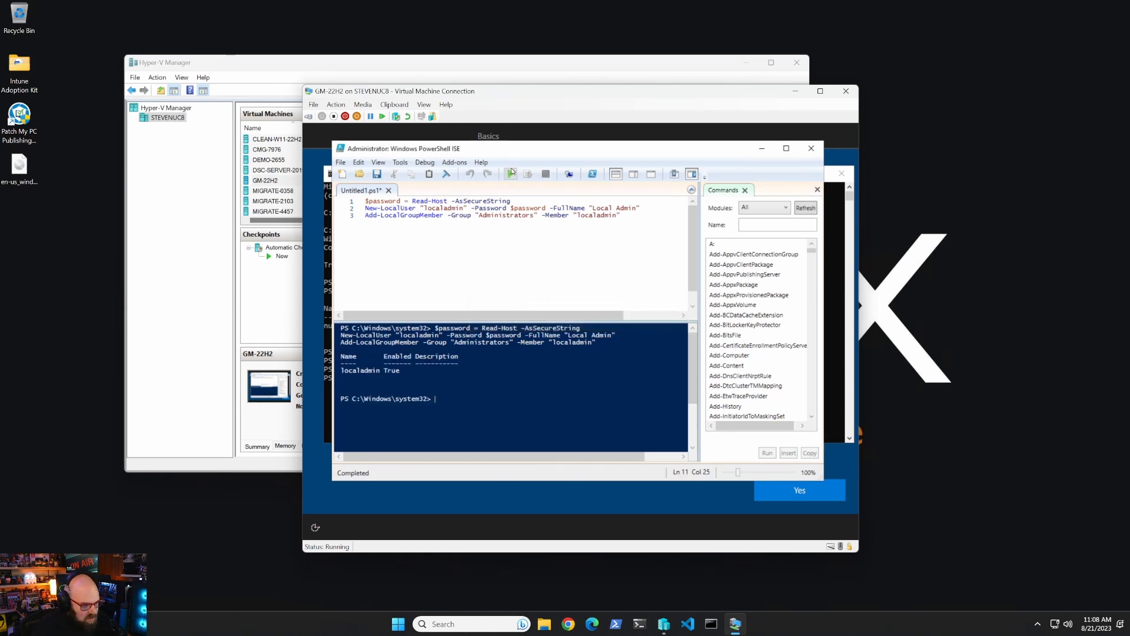
pyautogui.click(812, 149)
pyautogui.click(585, 362)
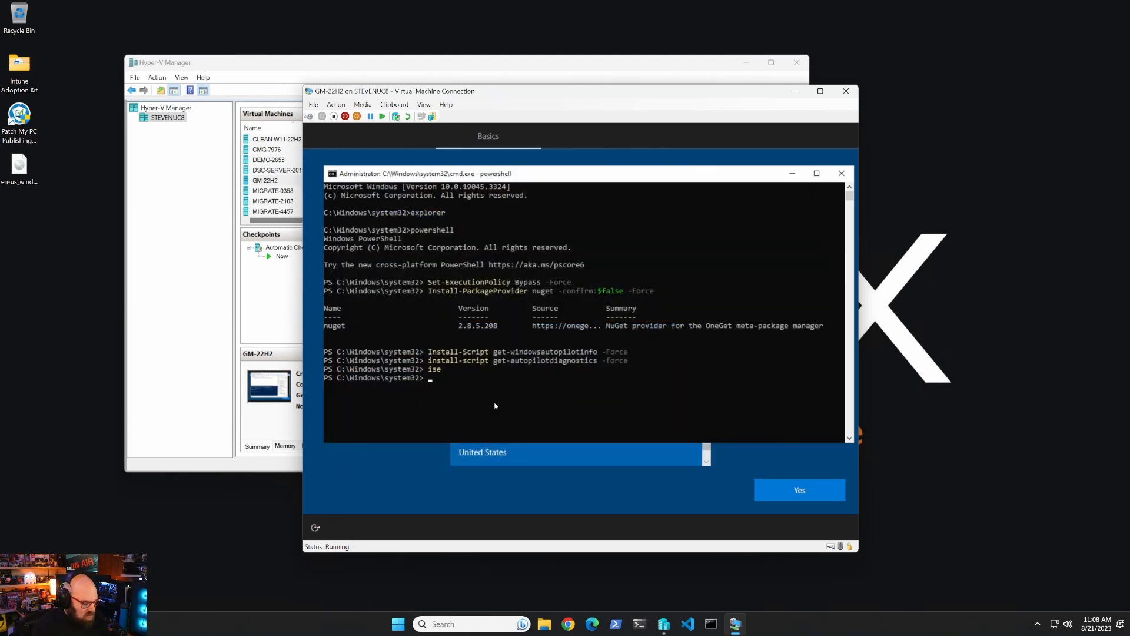
pyautogui.write('shutdown')
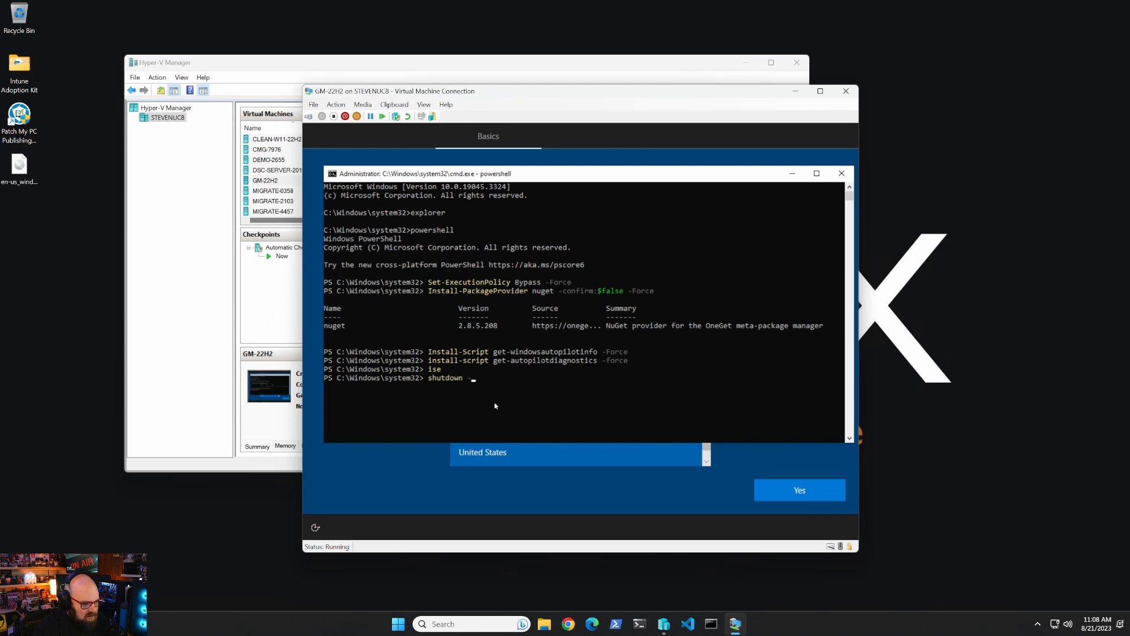
pyautogui.write(' -s -t 00')
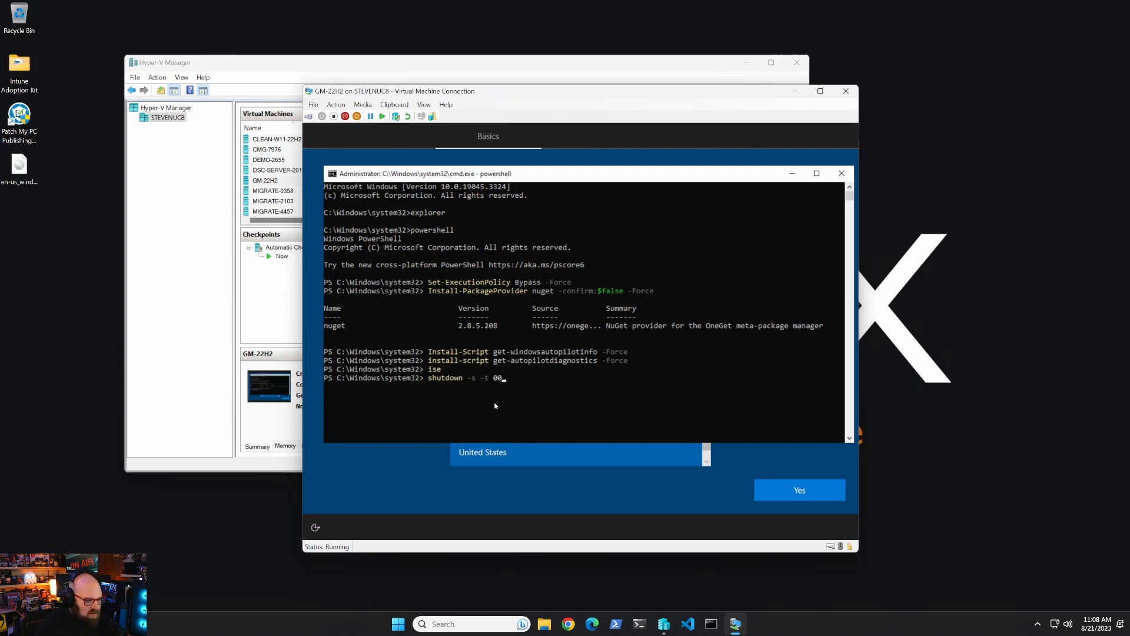
pyautogui.press('Return')
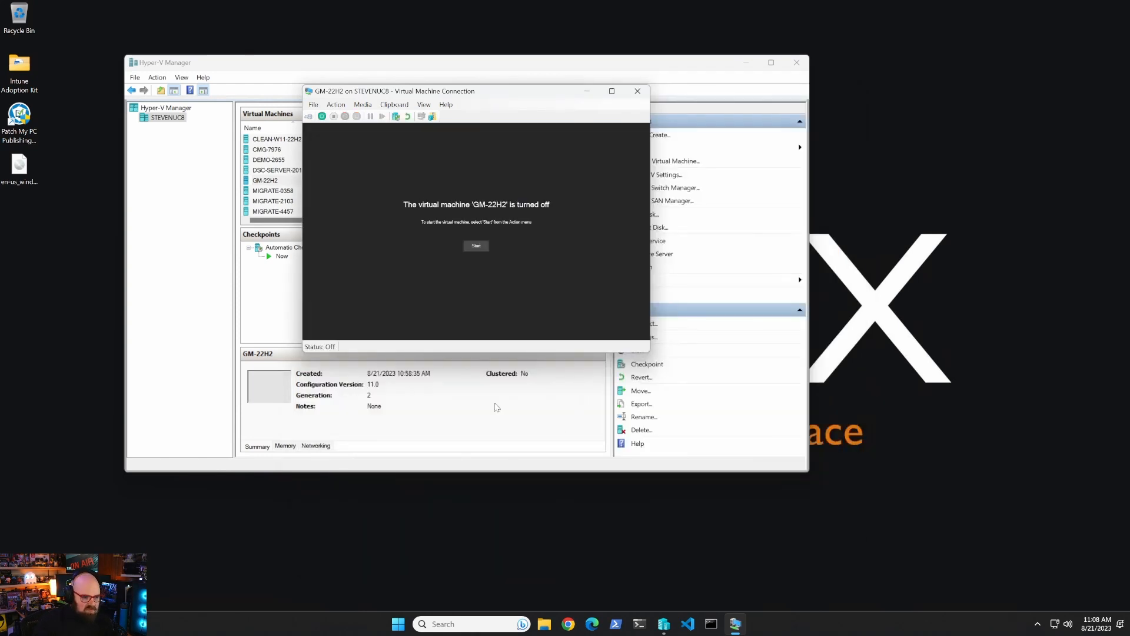
# Close the VM console and delete GM-22H2's automatic checkpoint.
pyautogui.click(642, 93)
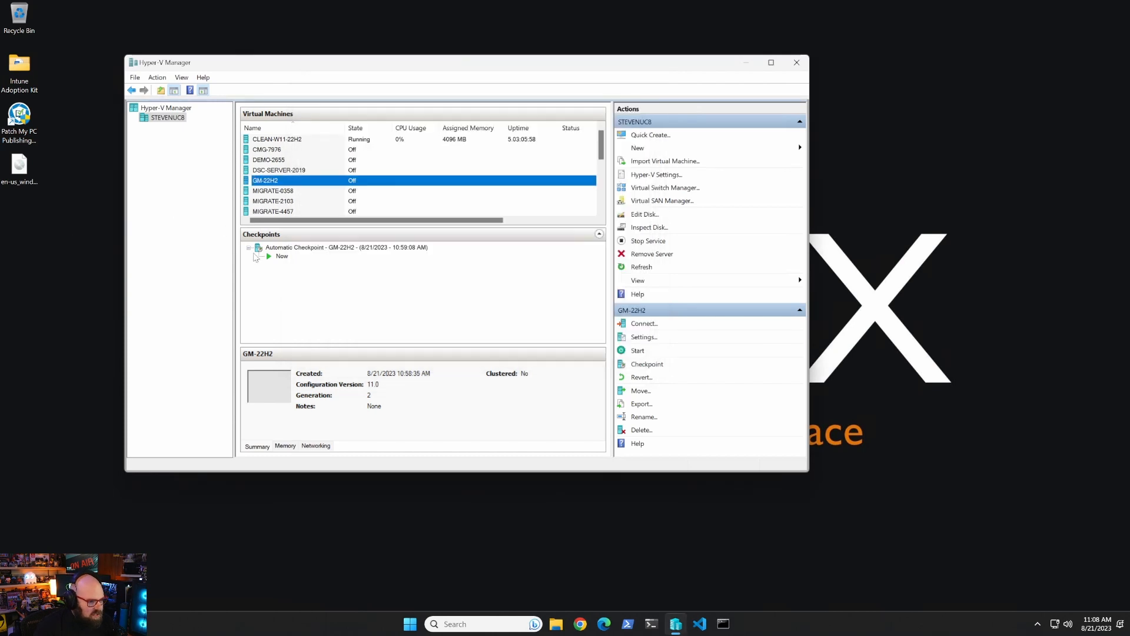
pyautogui.rightClick(307, 250)
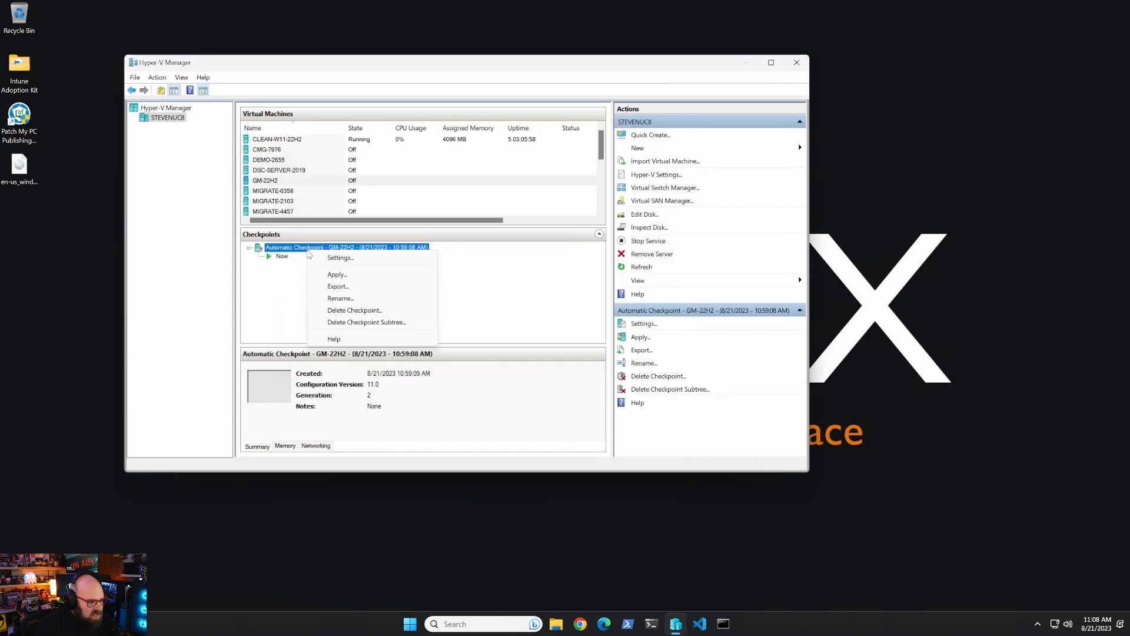
pyautogui.click(361, 310)
pyautogui.click(486, 277)
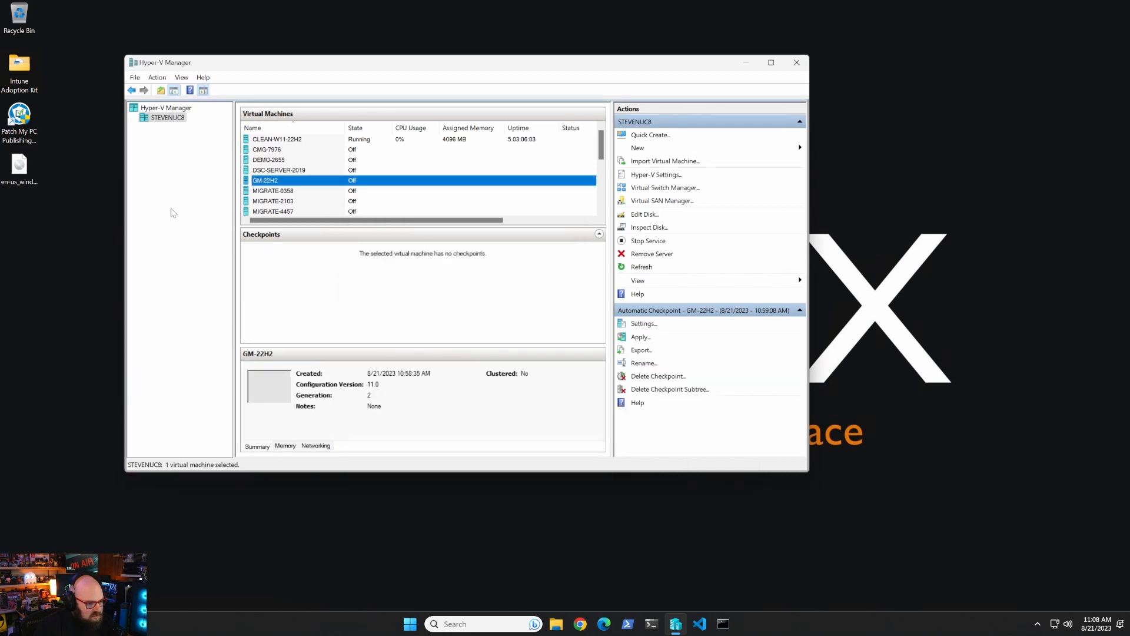
# Start exporting GM-22H2 and browse for the destination folder.
pyautogui.rightClick(373, 181)
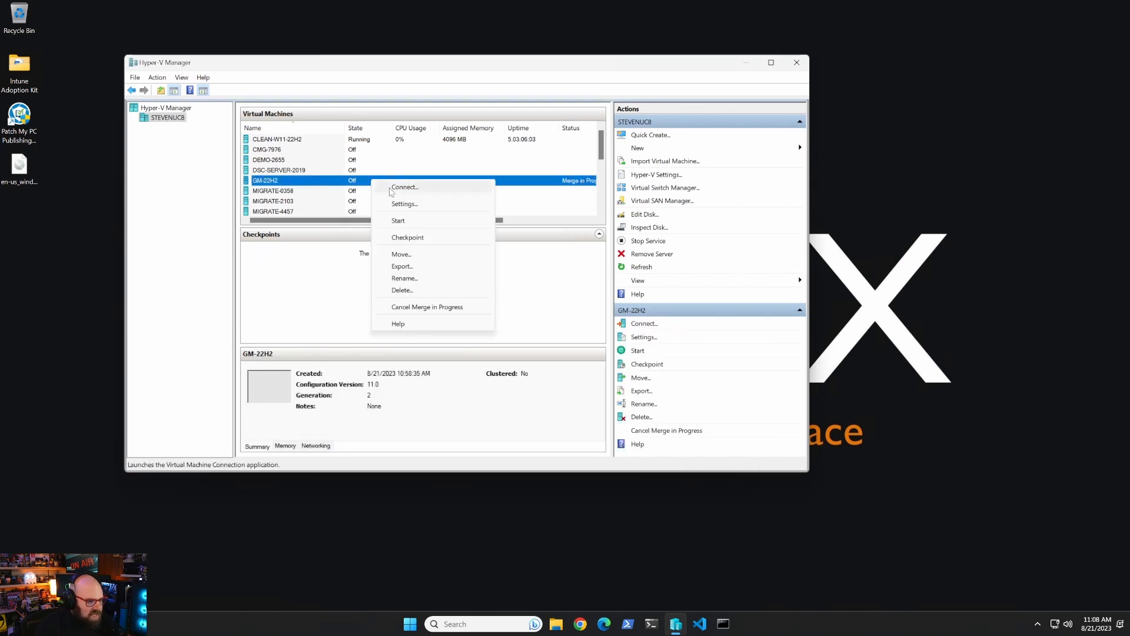
pyautogui.click(437, 267)
pyautogui.click(565, 268)
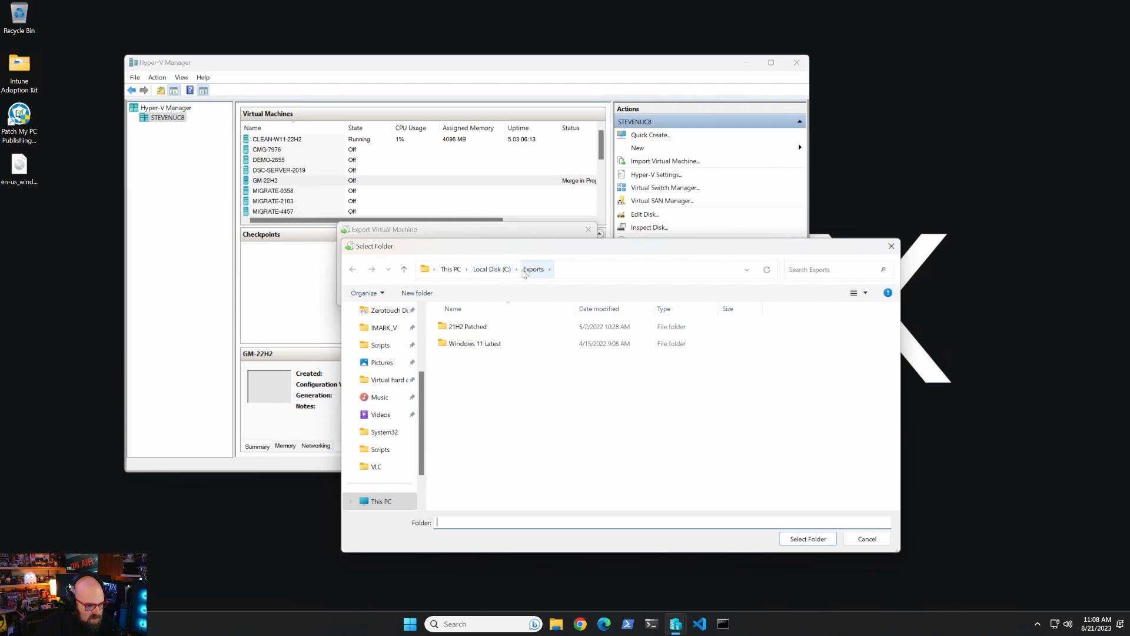
# Create a 22H2 folder under C:\Exports and export GM-22H2 into C:\Exports\22H2.
pyautogui.click(808, 539)
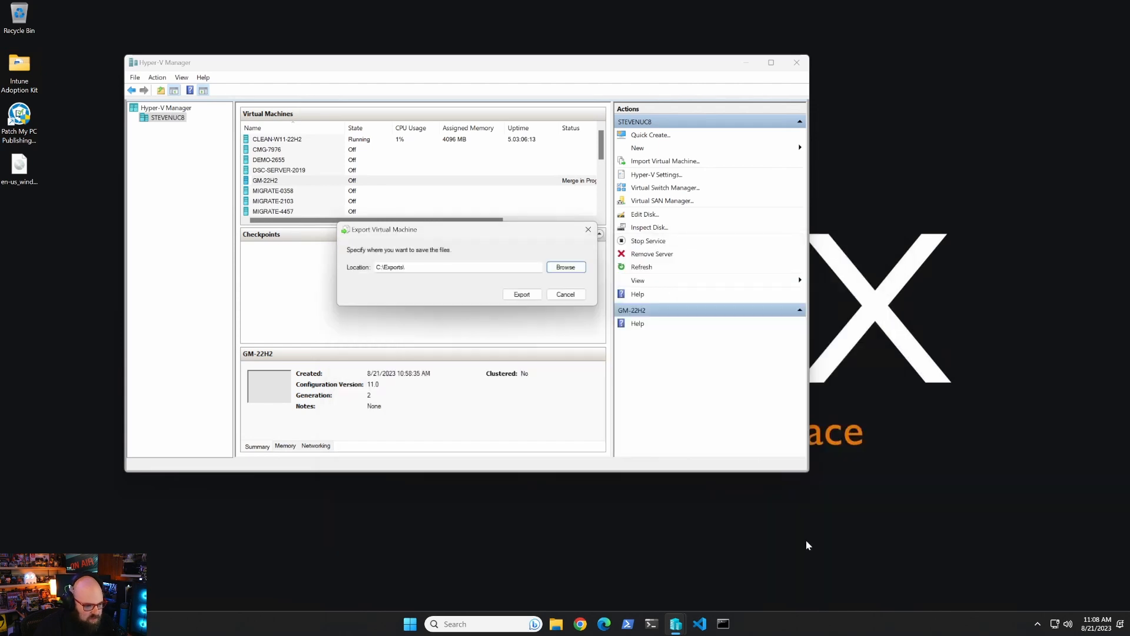
pyautogui.click(528, 299)
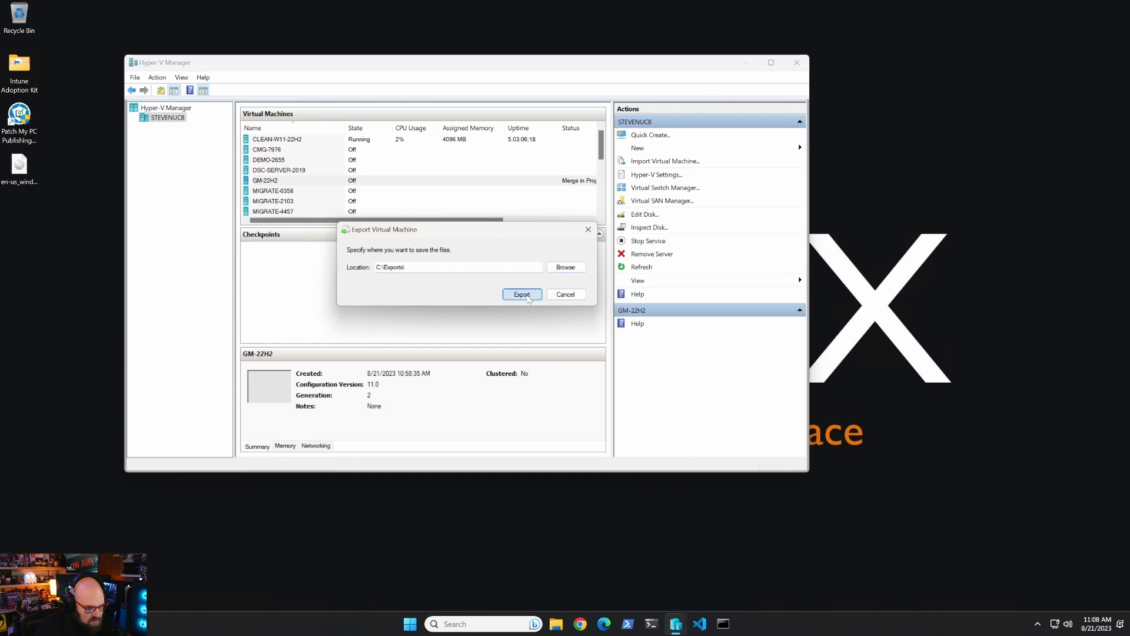
pyautogui.click(563, 269)
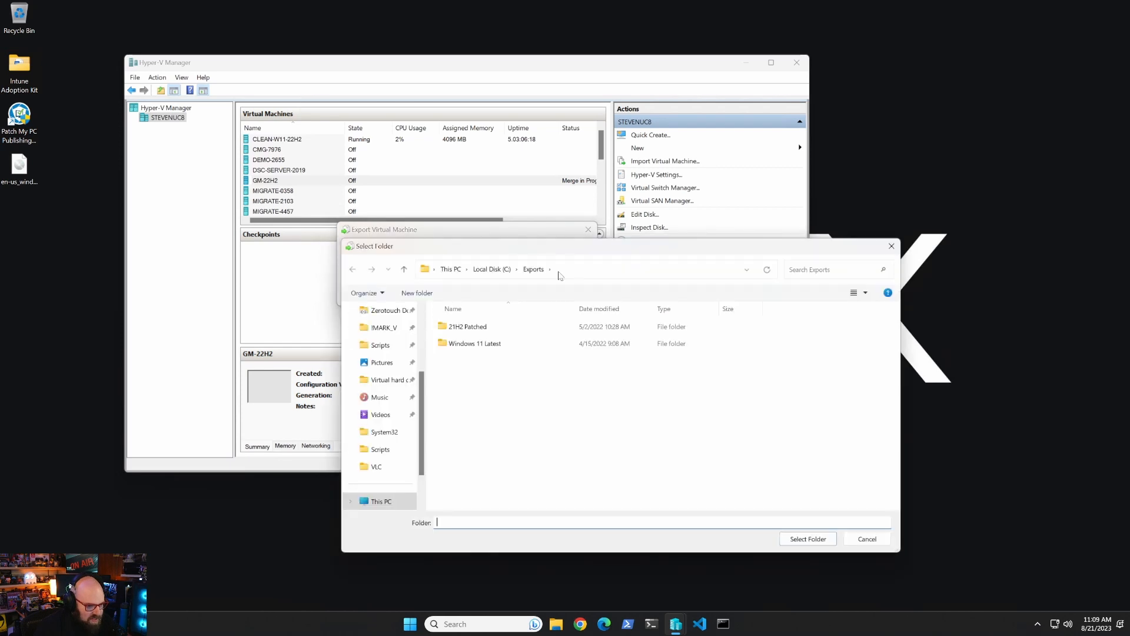
pyautogui.click(416, 293)
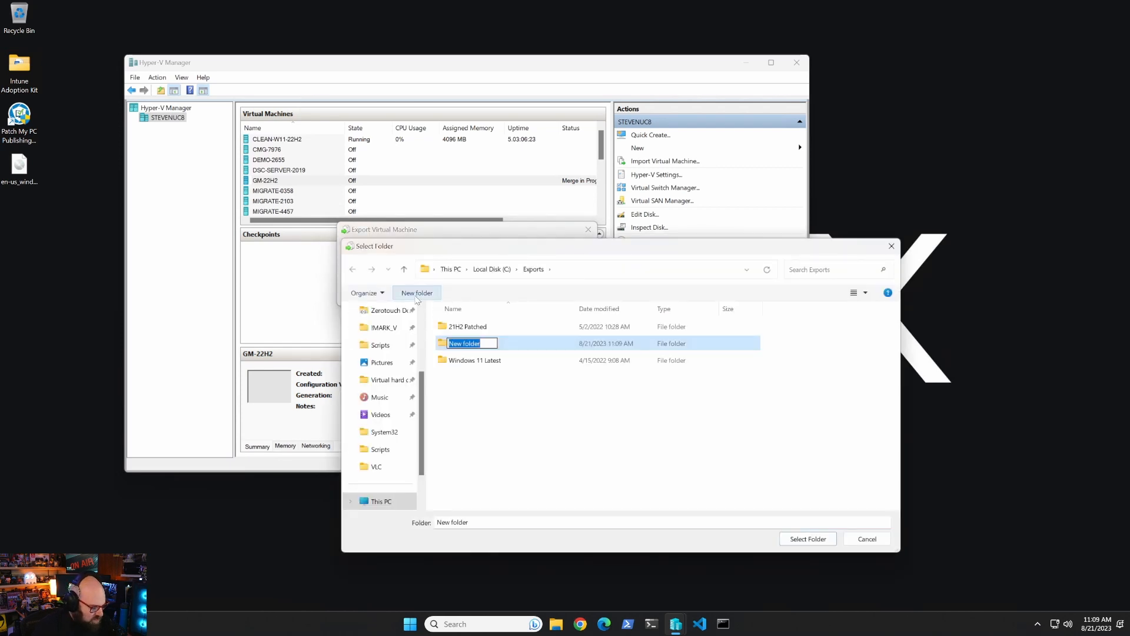
pyautogui.write('22H2')
pyautogui.press('Return')
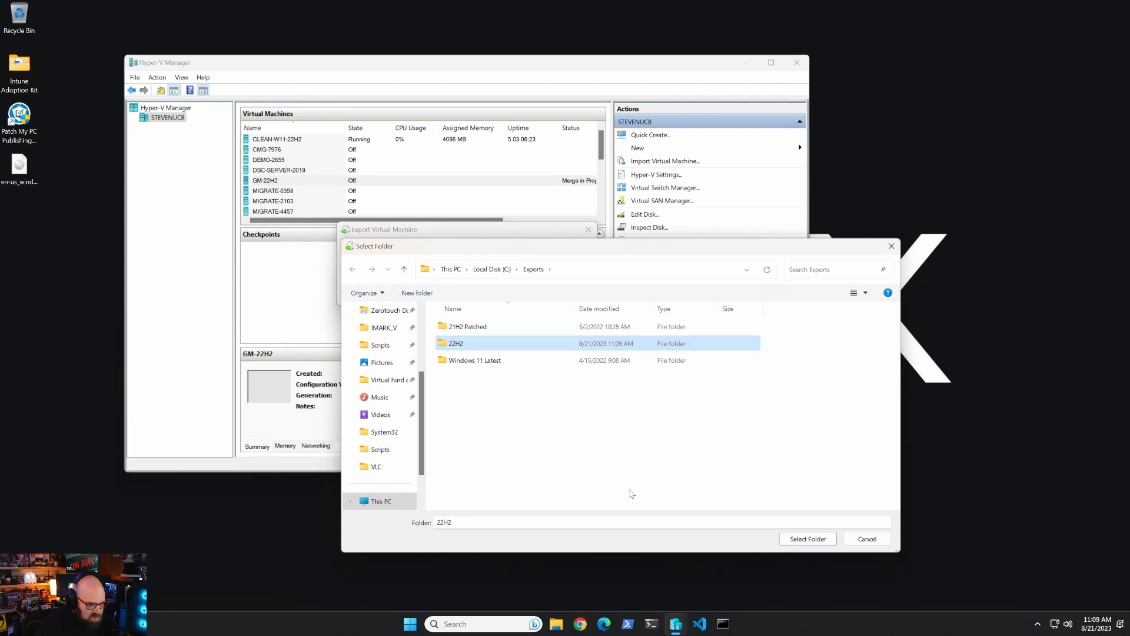
pyautogui.click(808, 539)
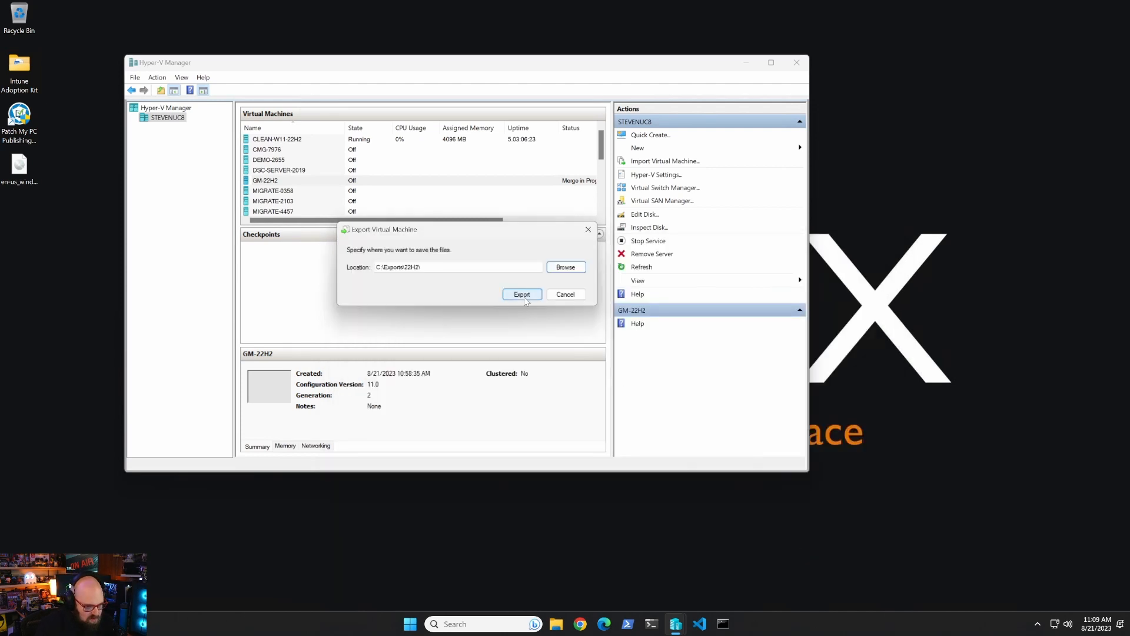
pyautogui.click(522, 294)
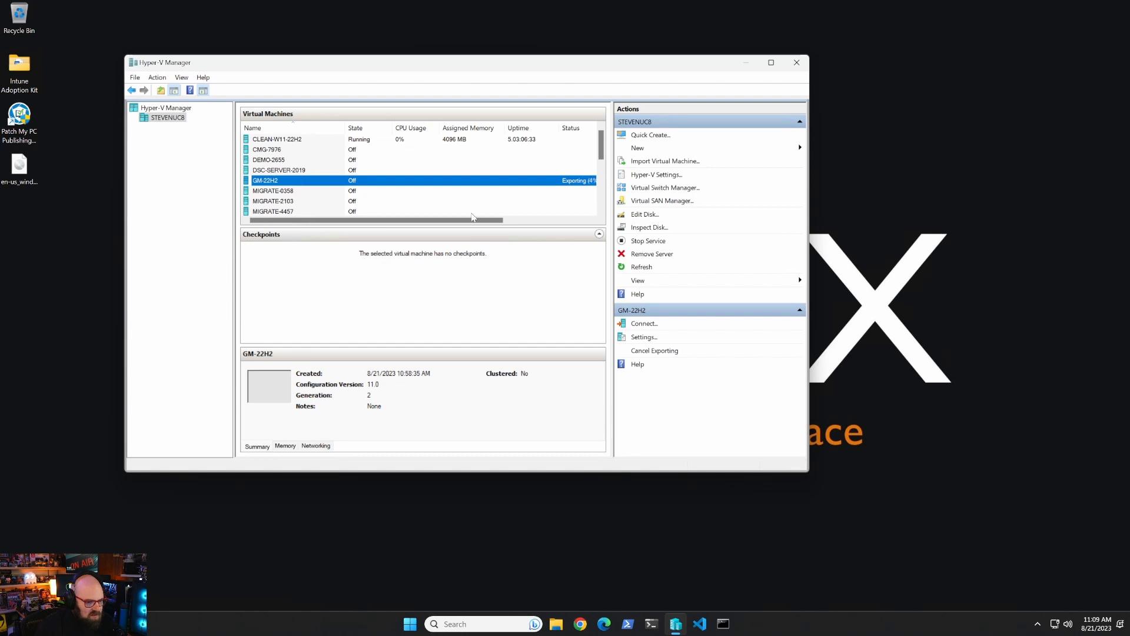
# Enlarge the Hyper-V Manager window to show full VM names while the export completes.
pyautogui.moveTo(473, 220); pyautogui.dragTo(497, 219)
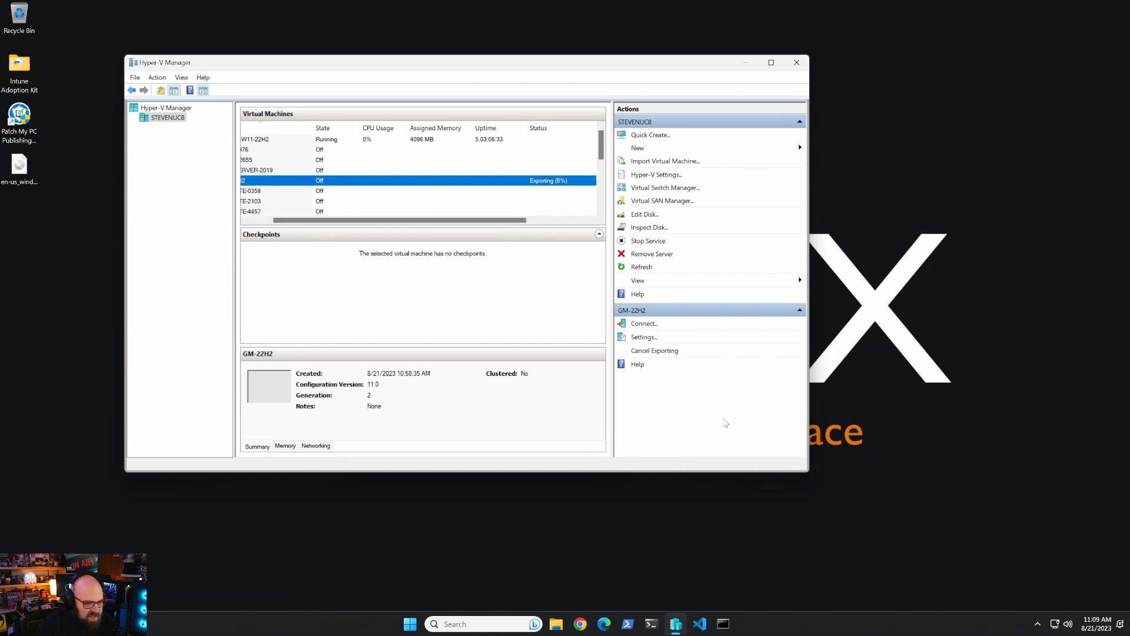
pyautogui.moveTo(813, 474); pyautogui.dragTo(940, 546)
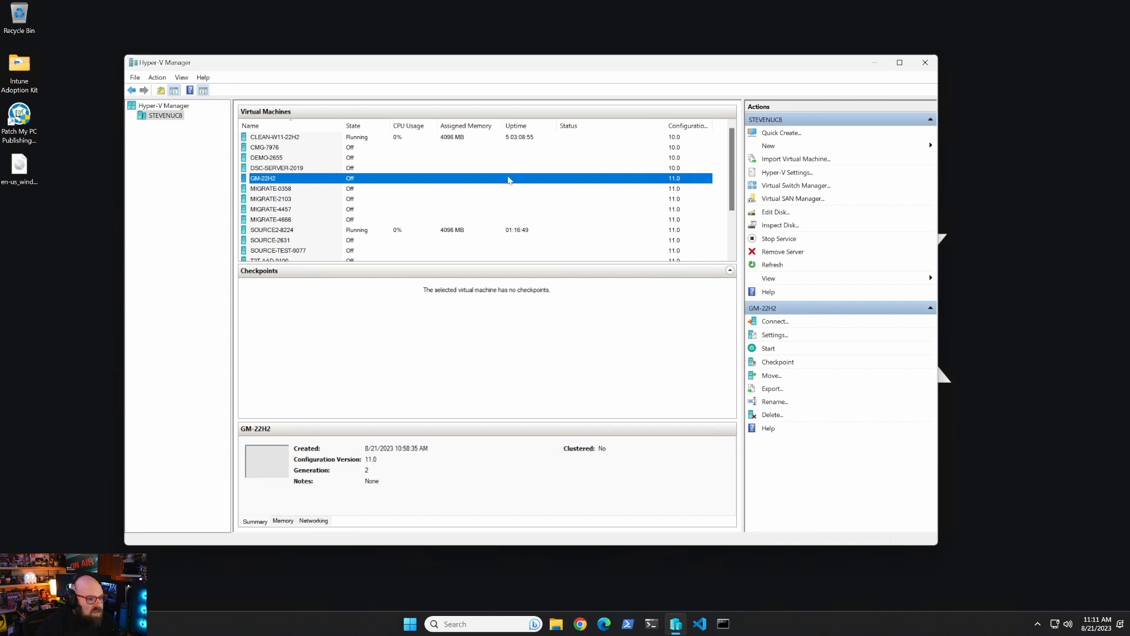
# Locate GM-22H2.vhdx in C:\Exports\22H2\GM-22H2\Virtual Hard Disks in File Explorer.
pyautogui.click(557, 623)
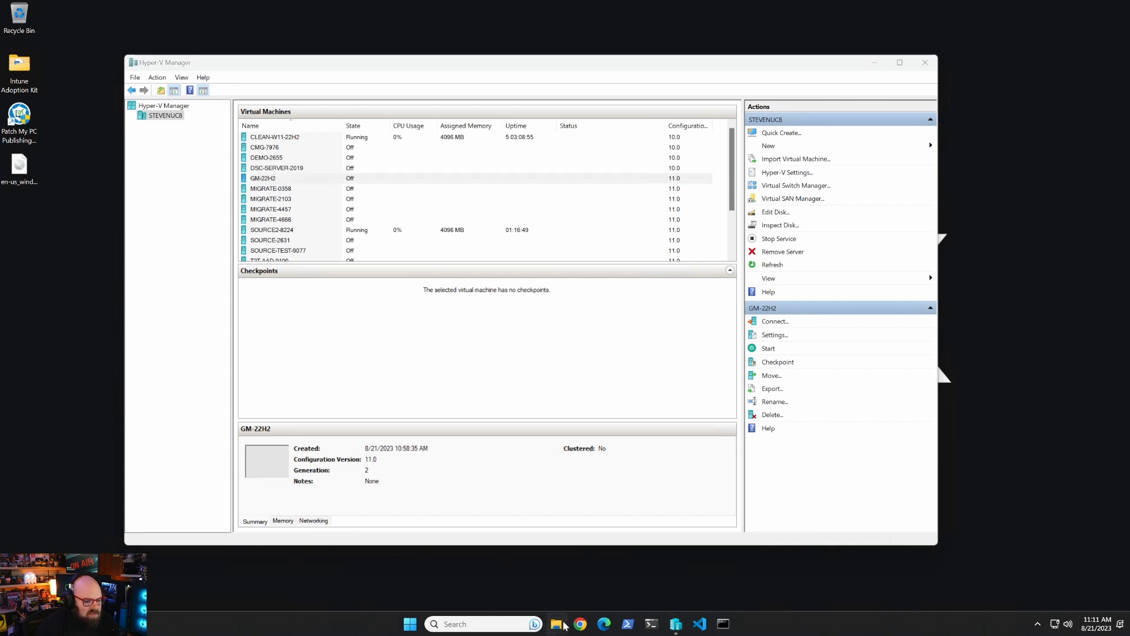
pyautogui.doubleClick(530, 253)
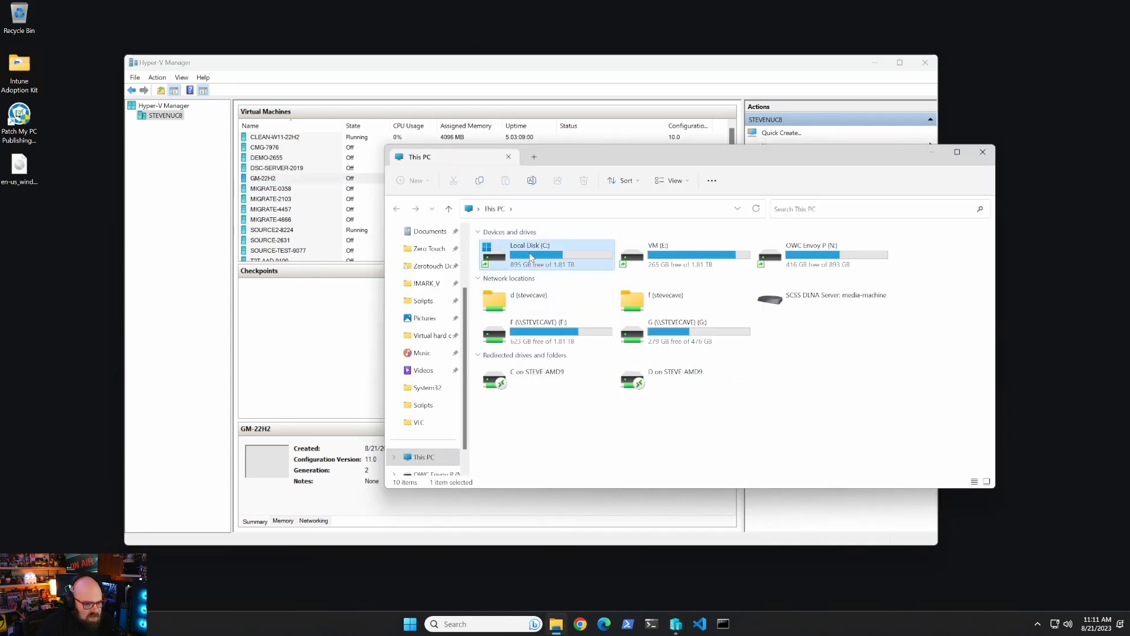
pyautogui.doubleClick(541, 404)
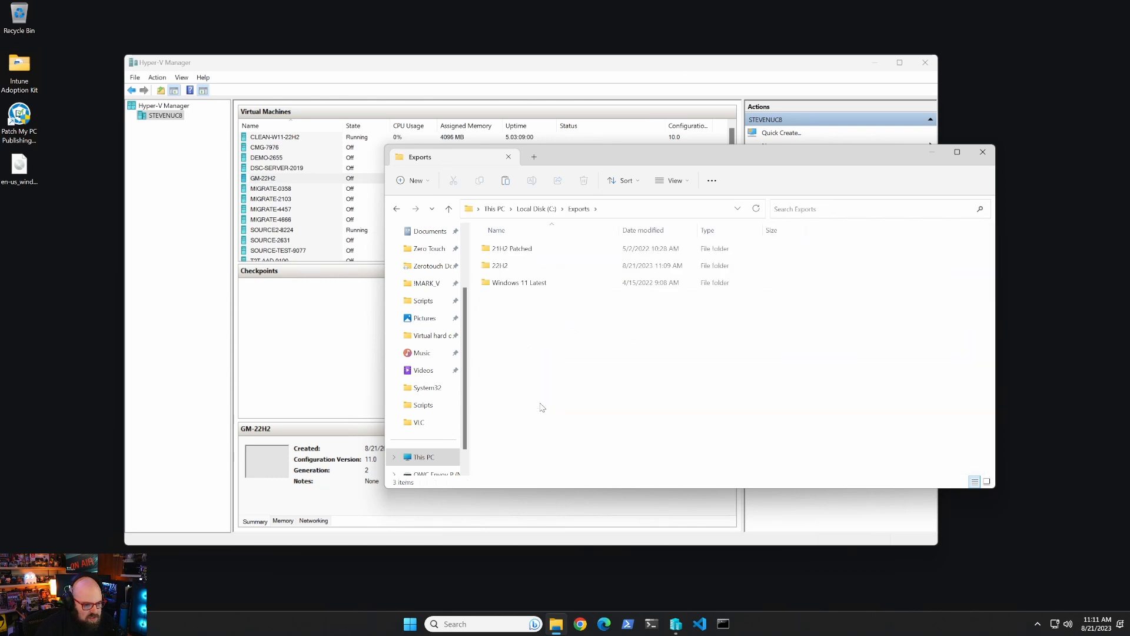
pyautogui.doubleClick(522, 268)
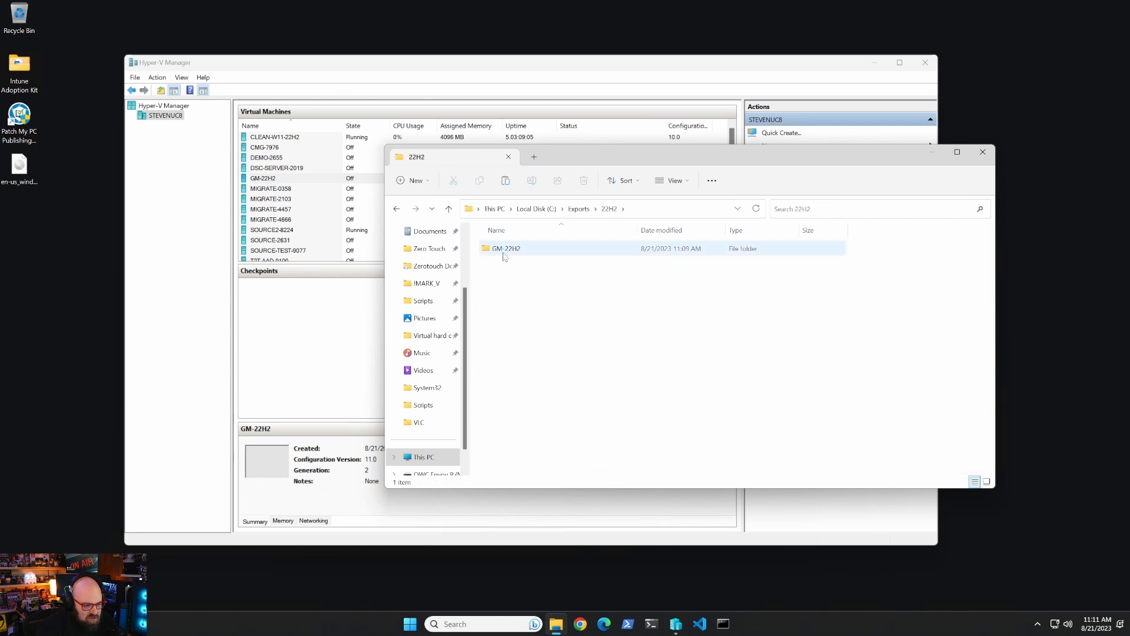
pyautogui.doubleClick(506, 250)
pyautogui.doubleClick(537, 265)
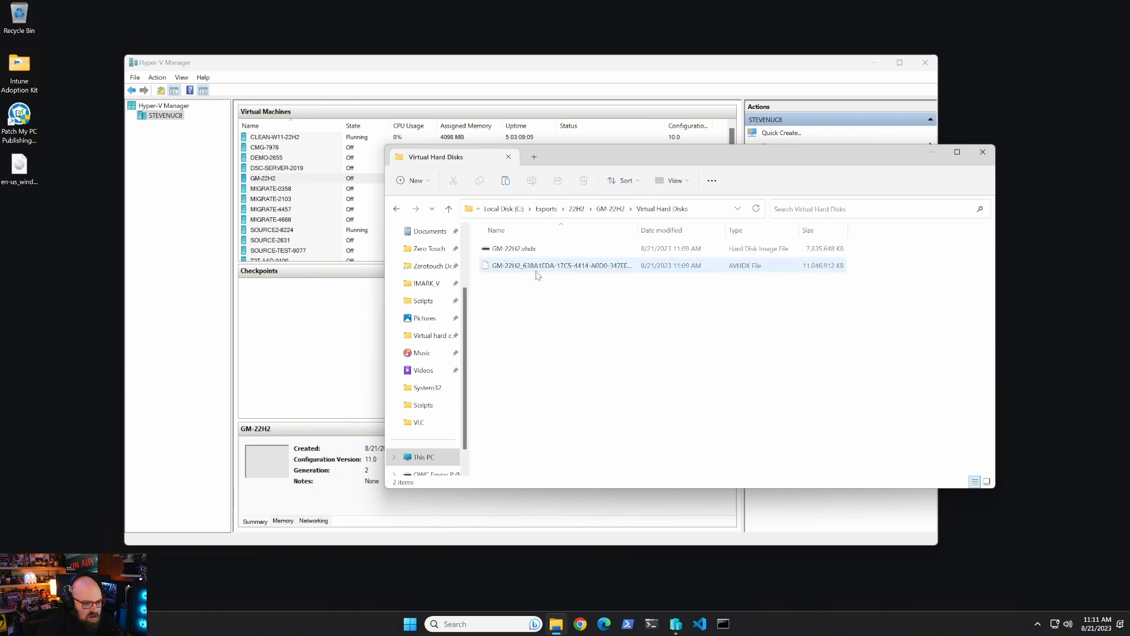
pyautogui.click(515, 252)
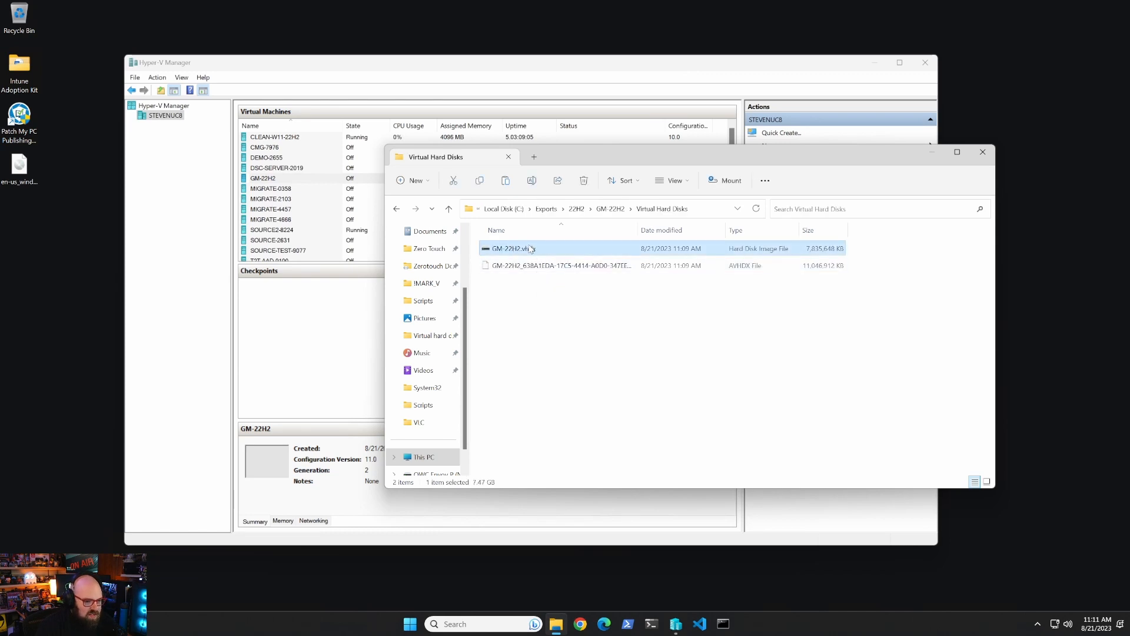
# Paste GM-22H2.vhdx into E:\Templates and close File Explorer.
pyautogui.click(711, 208)
pyautogui.write('e:')
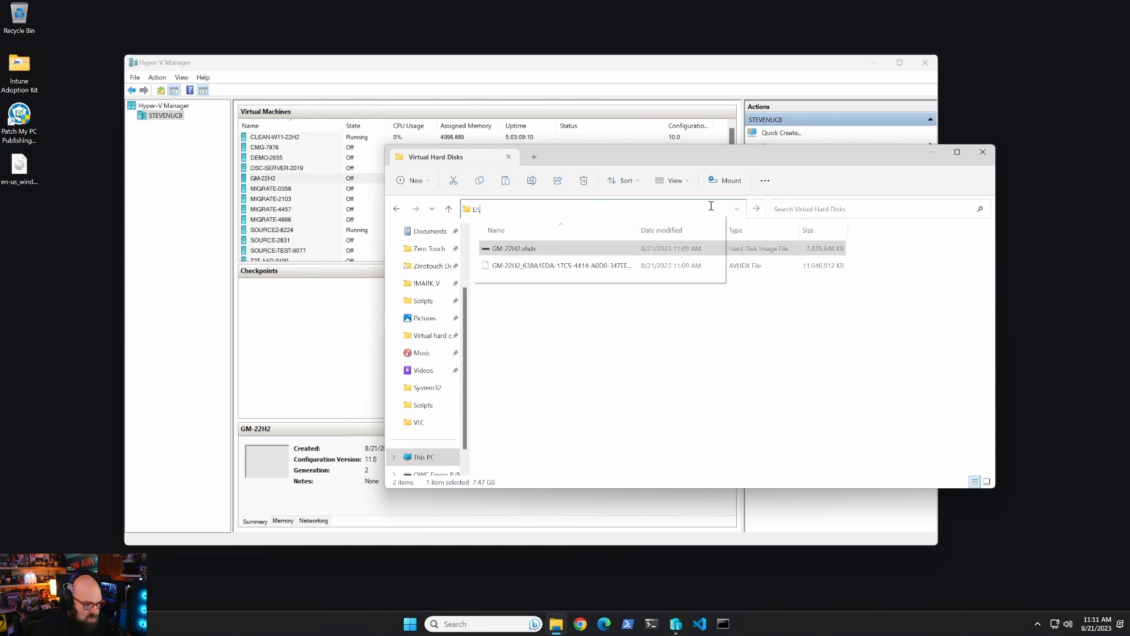
pyautogui.press('Return')
pyautogui.doubleClick(535, 302)
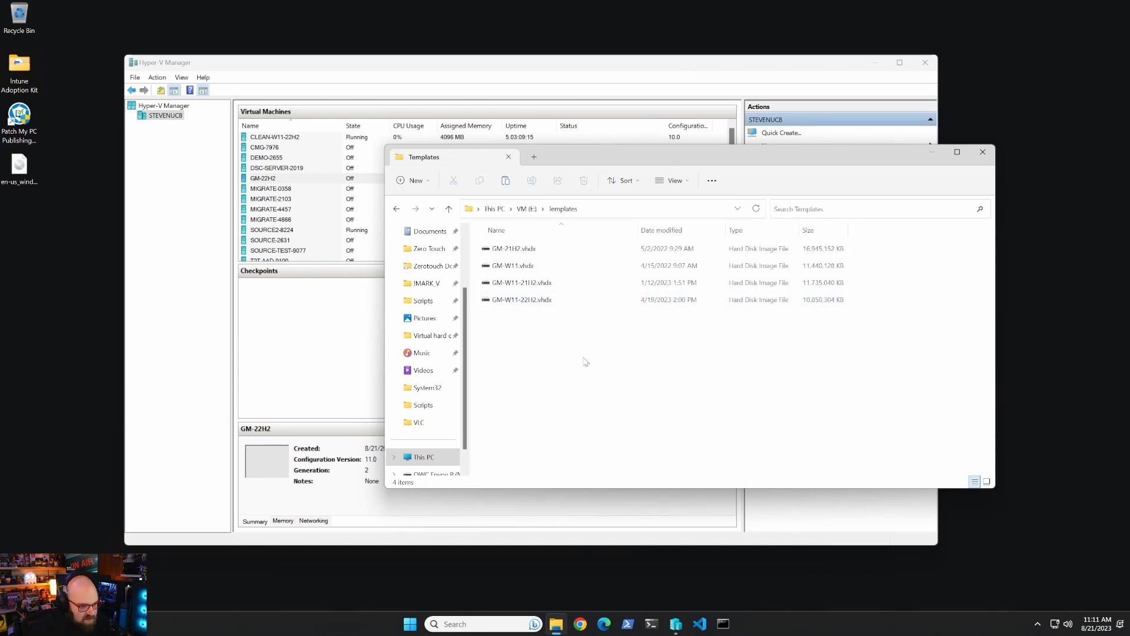
pyautogui.hotkey('ctrl', 'v')
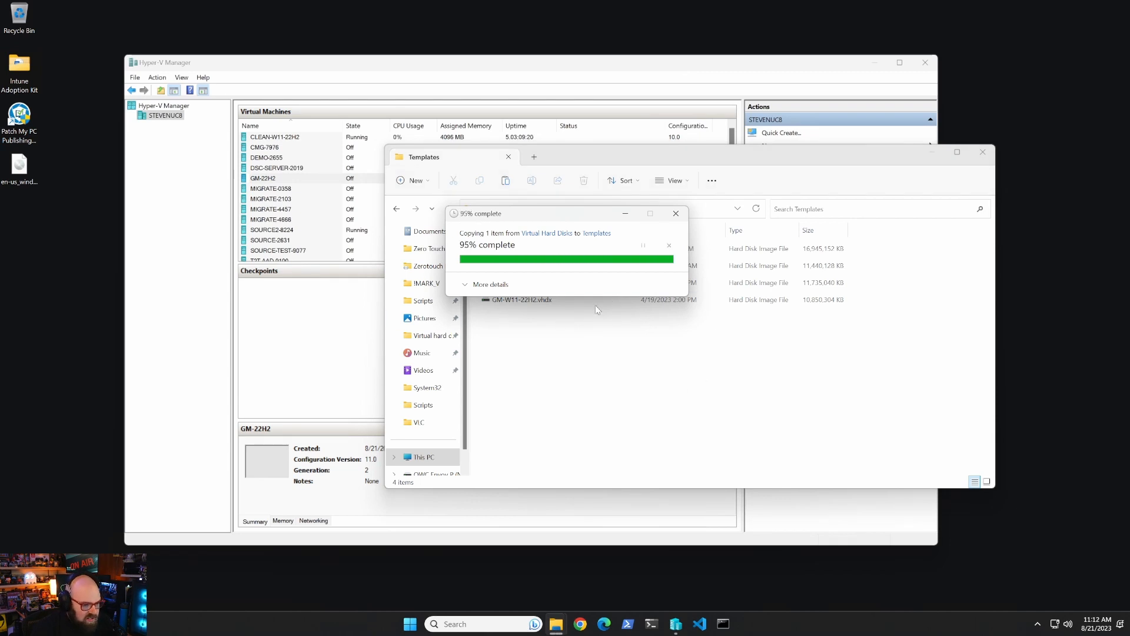
pyautogui.click(983, 152)
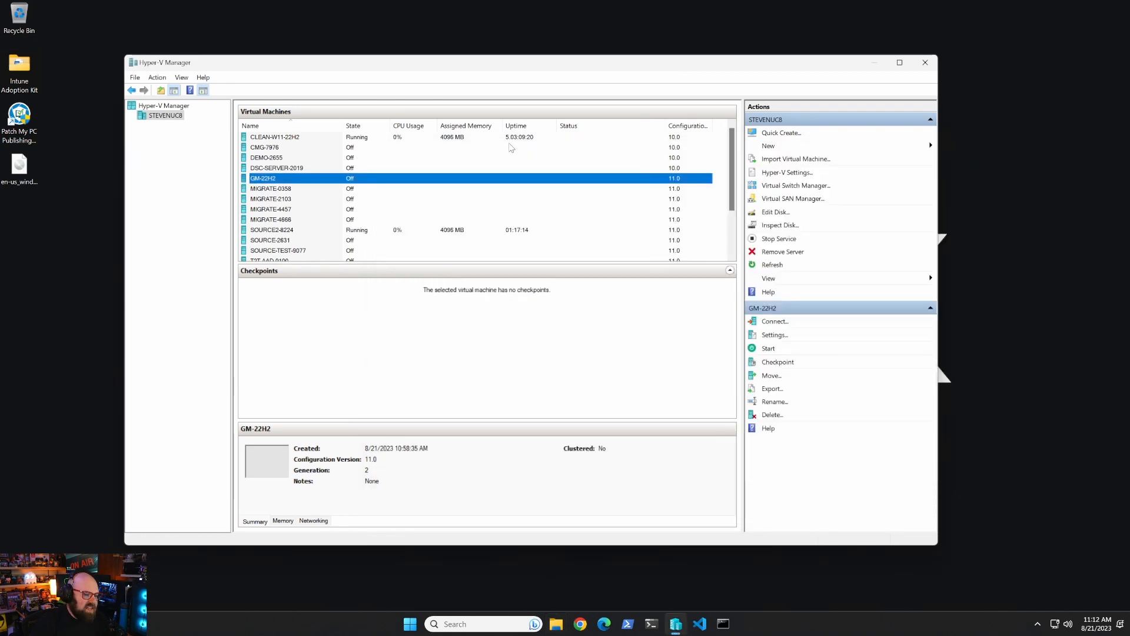
# Close Hyper-V Manager and open an administrator PowerShell window positioned on screen.
pyautogui.click(924, 64)
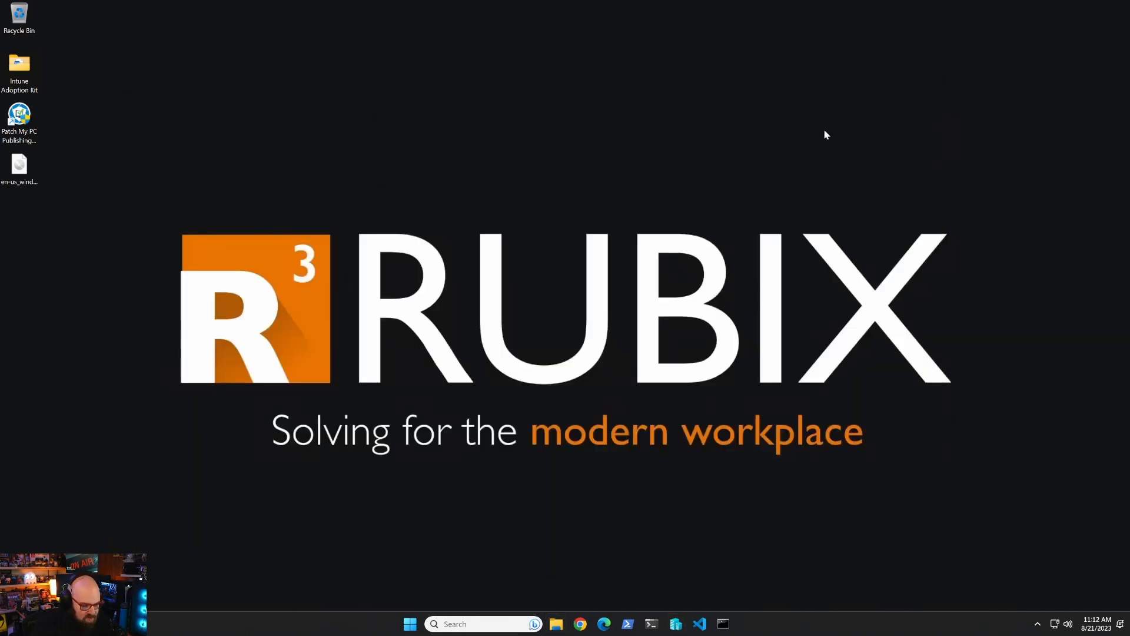
pyautogui.click(628, 622)
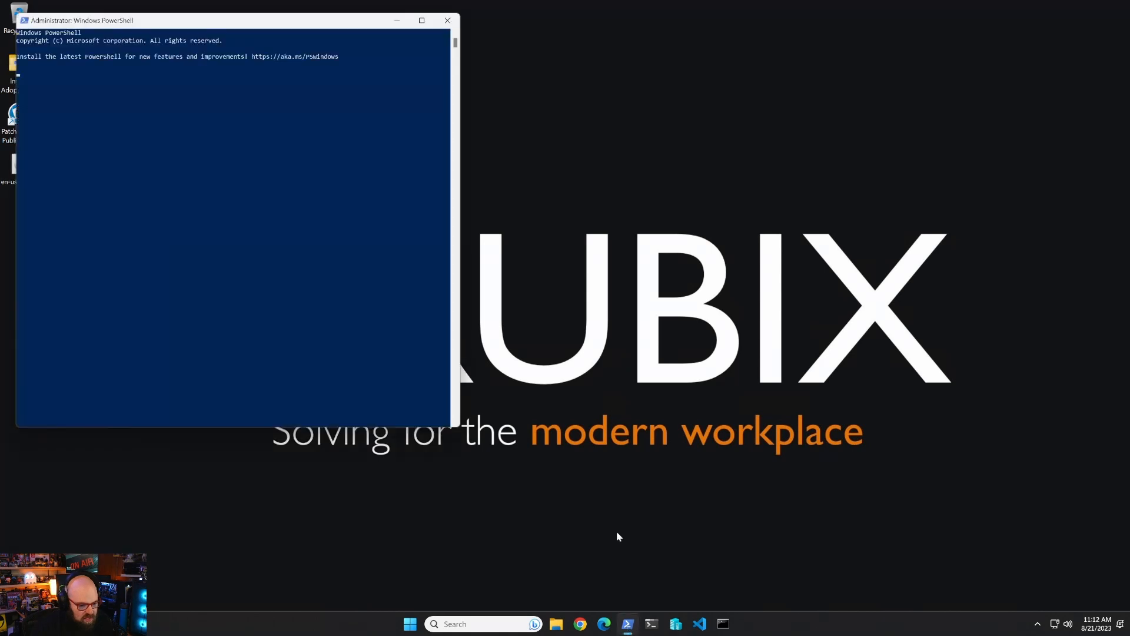
pyautogui.moveTo(282, 34); pyautogui.dragTo(565, 123)
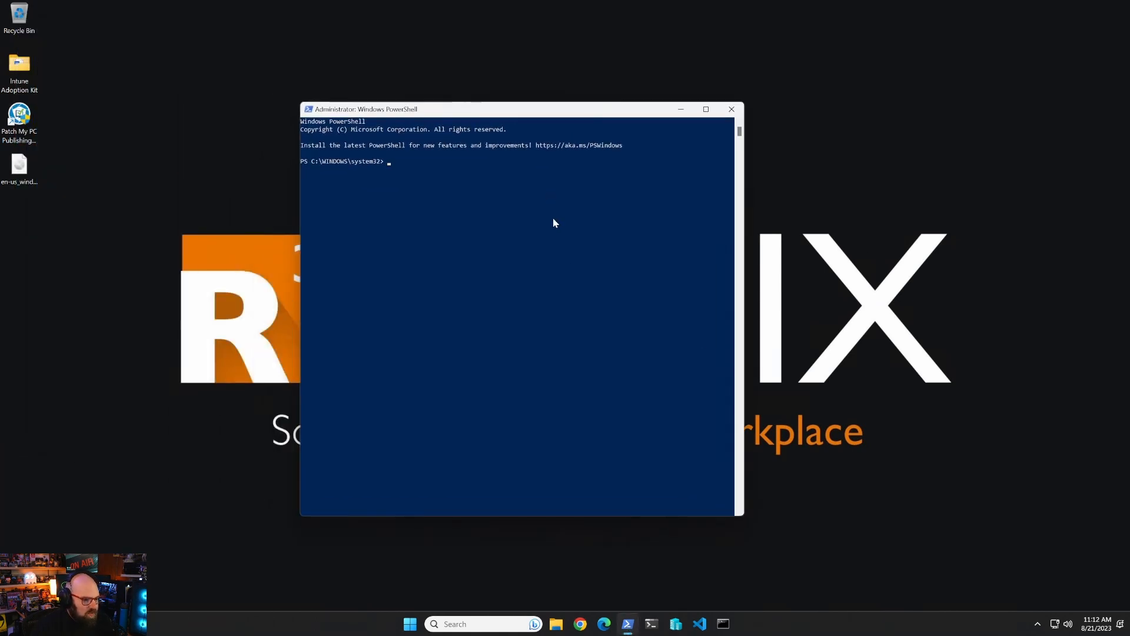
pyautogui.write('===')
pyautogui.press('Escape')
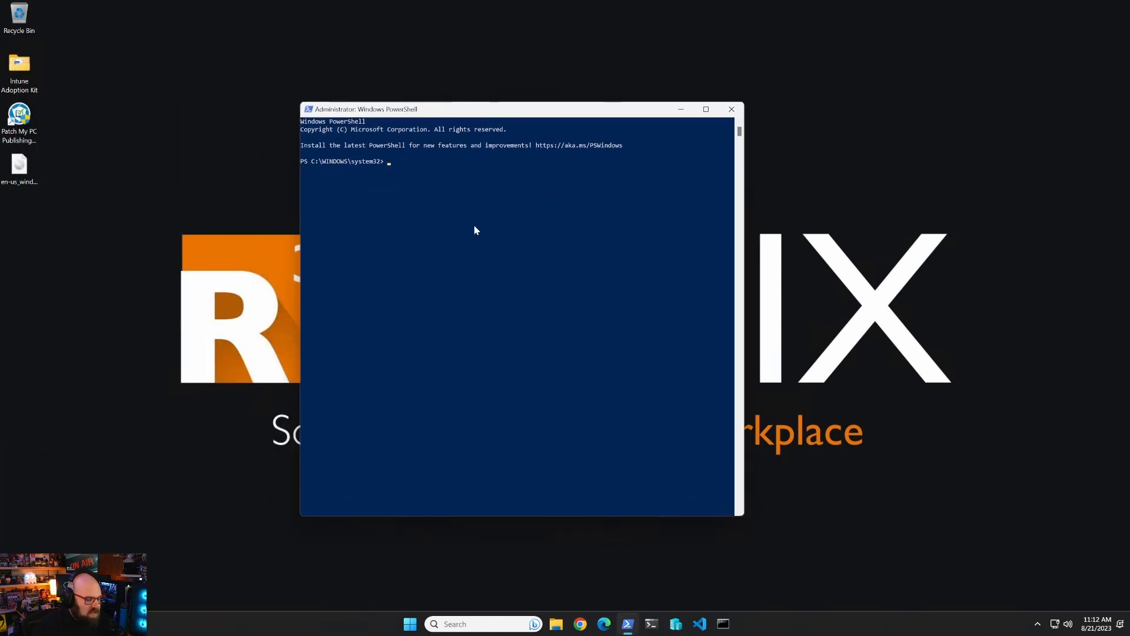
pyautogui.keyDown('ctrl'); pyautogui.scroll(2, 489, 224); pyautogui.keyUp('ctrl')
pyautogui.keyDown('ctrl'); pyautogui.scroll(1, 489, 225); pyautogui.keyUp('ctrl')
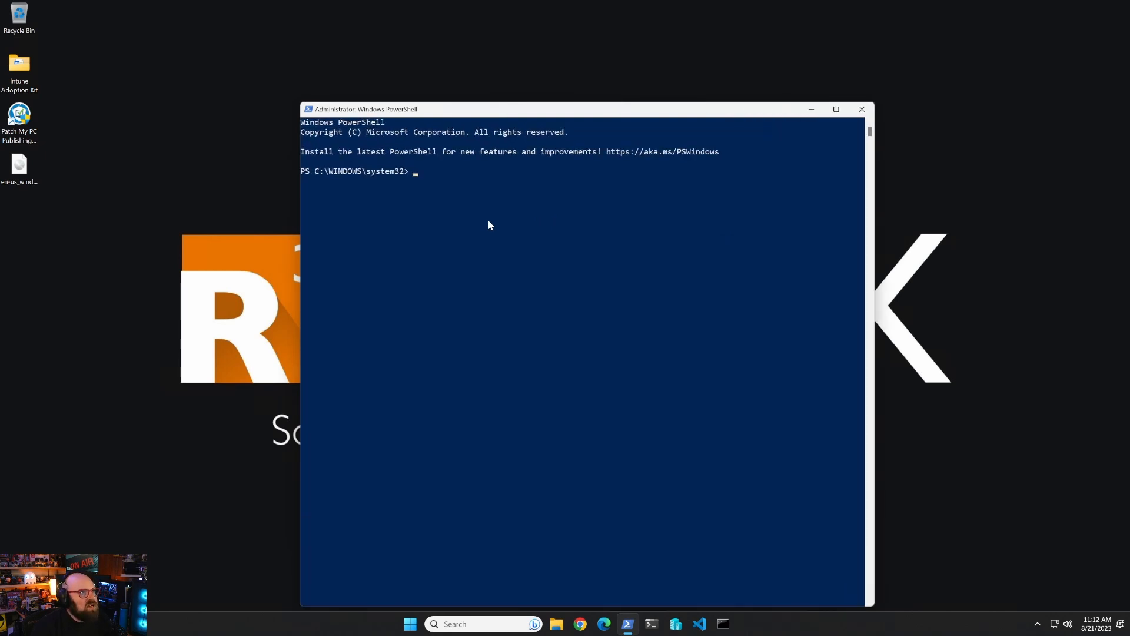
pyautogui.moveTo(464, 113); pyautogui.dragTo(408, 78)
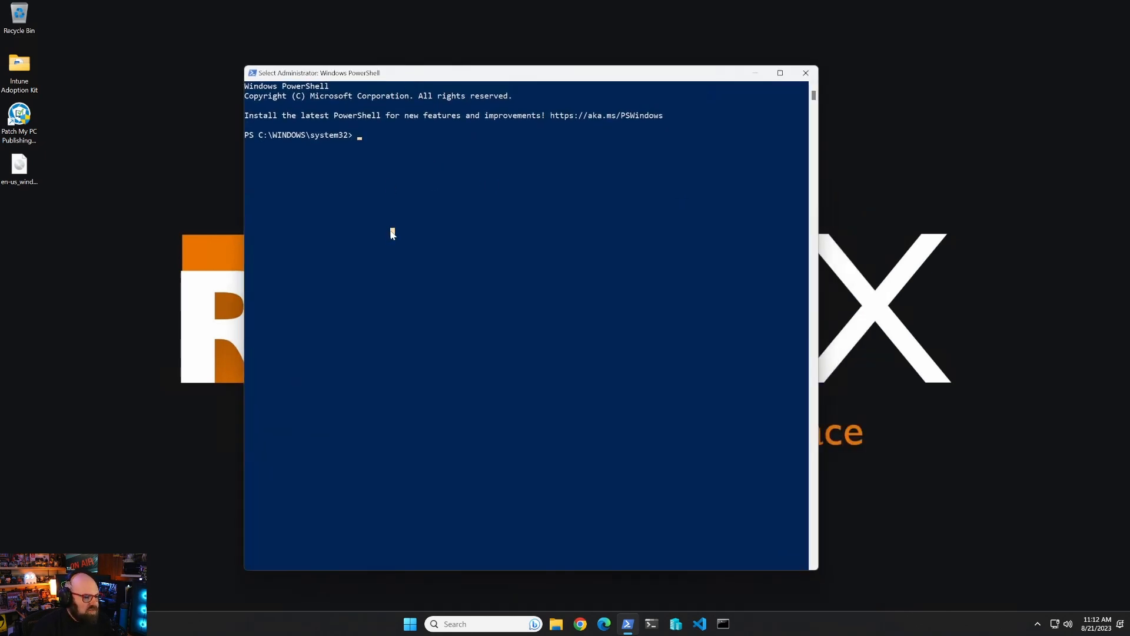
# Run createVM.ps1 -VMName RUBIX-MIGRATE-0001 -version 22H2 -CPUCount 4, then return to Hyper-V Manager.
pyautogui.write('C:\\CAB\\`')
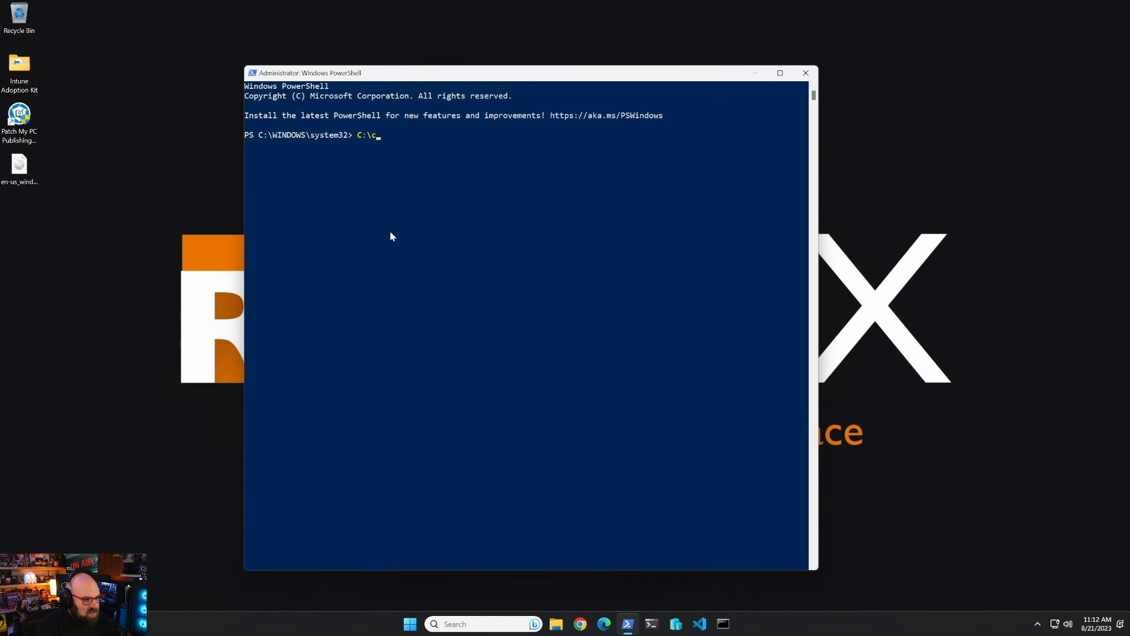
pyautogui.press('BackSpace')
pyautogui.press('BackSpace')
pyautogui.press('BackSpace')
pyautogui.press('BackSpace')
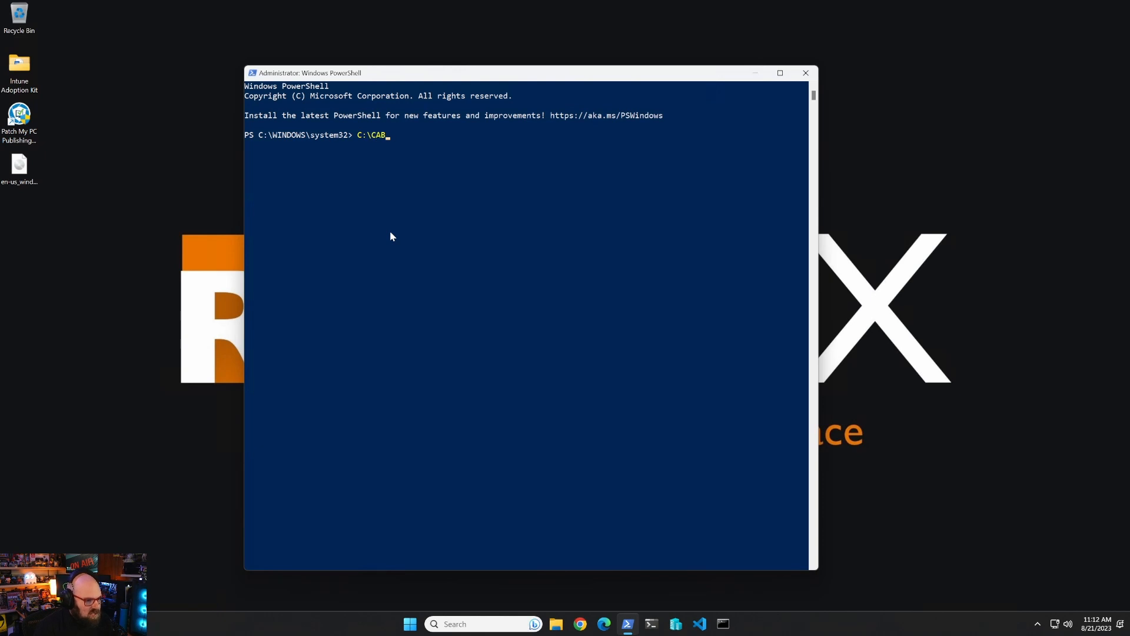
pyautogui.write('re')
pyautogui.press('Tab')
pyautogui.write('-')
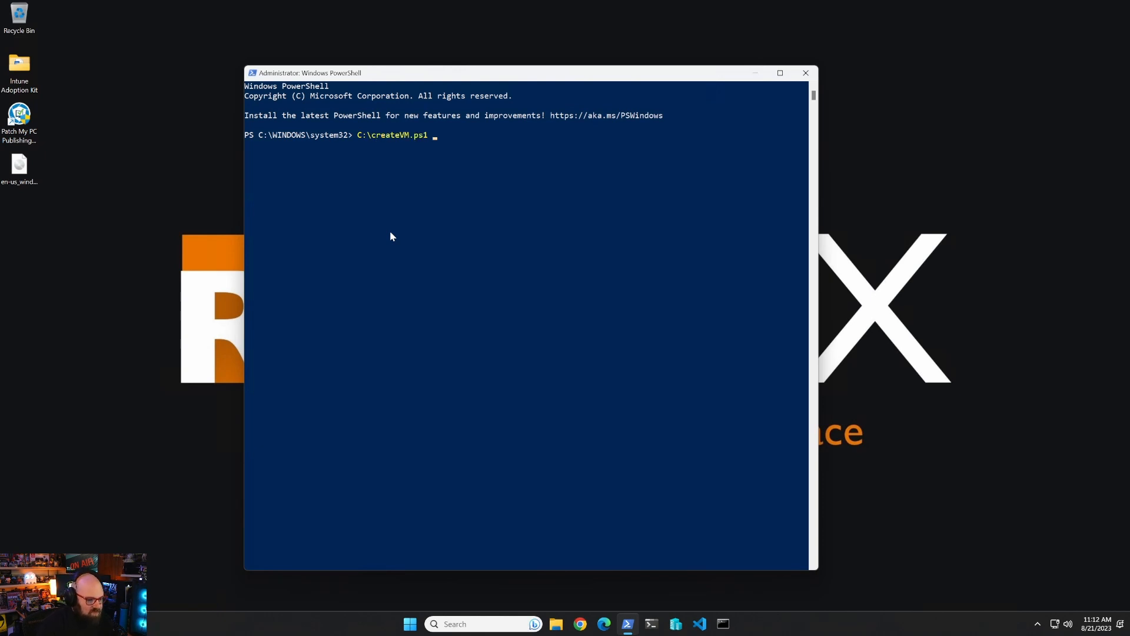
pyautogui.press('Tab')
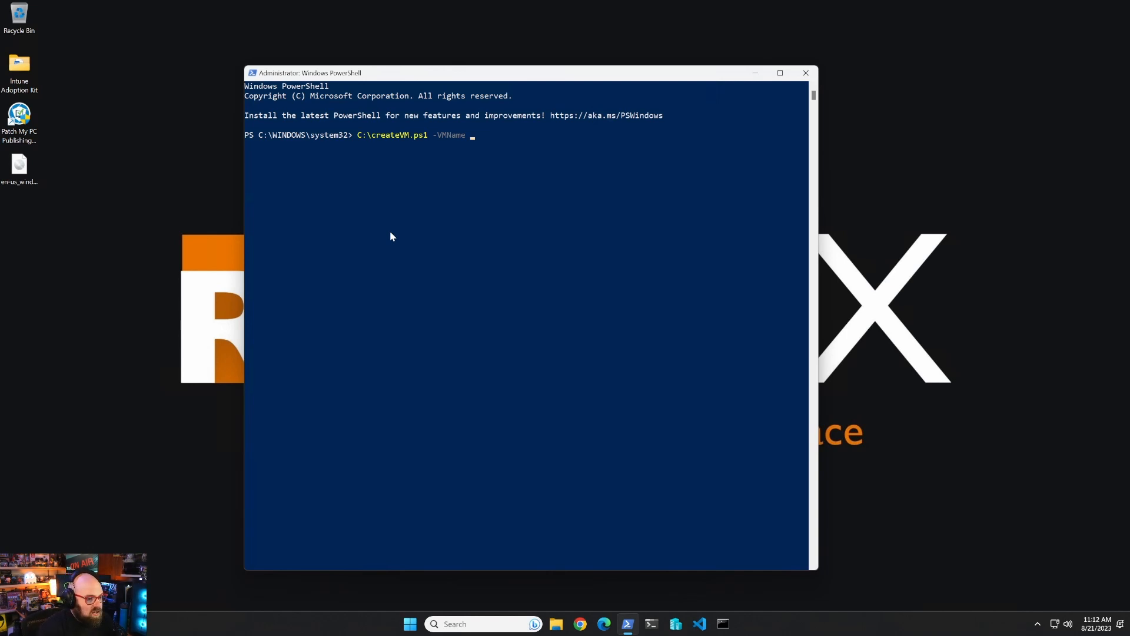
pyautogui.write('RUBIX-M')
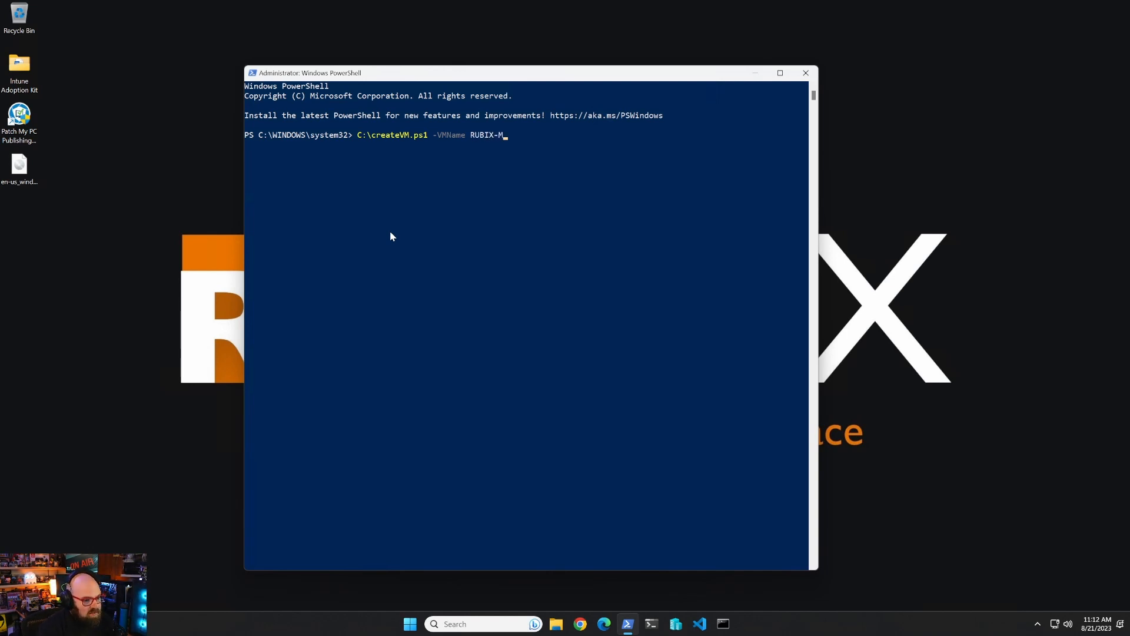
pyautogui.write('IGRATE-0001')
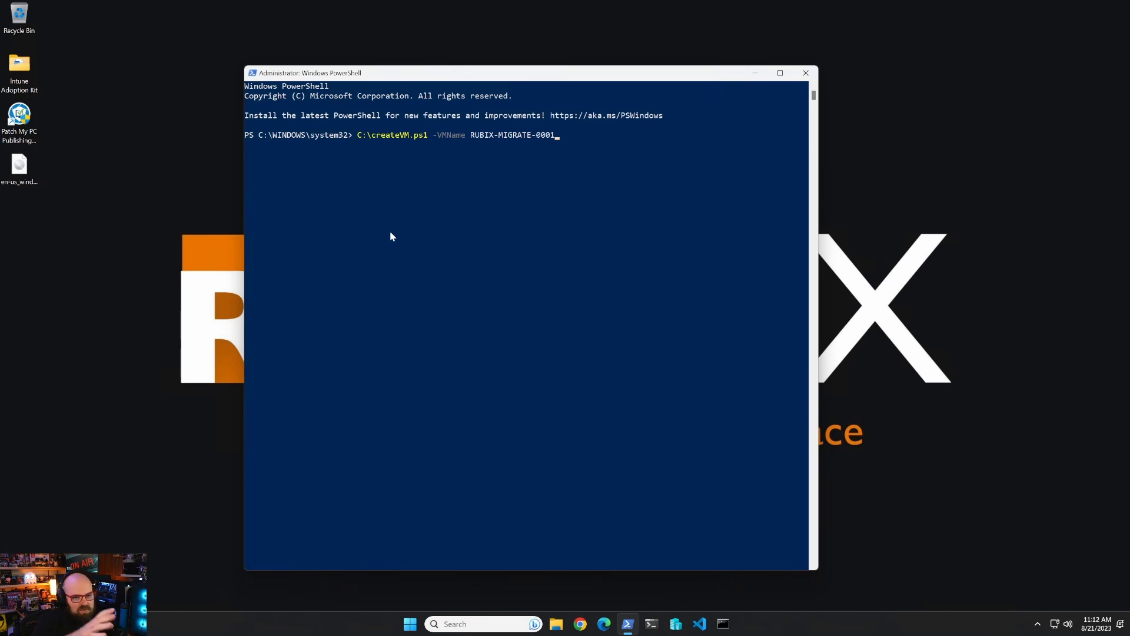
pyautogui.write('-version ')
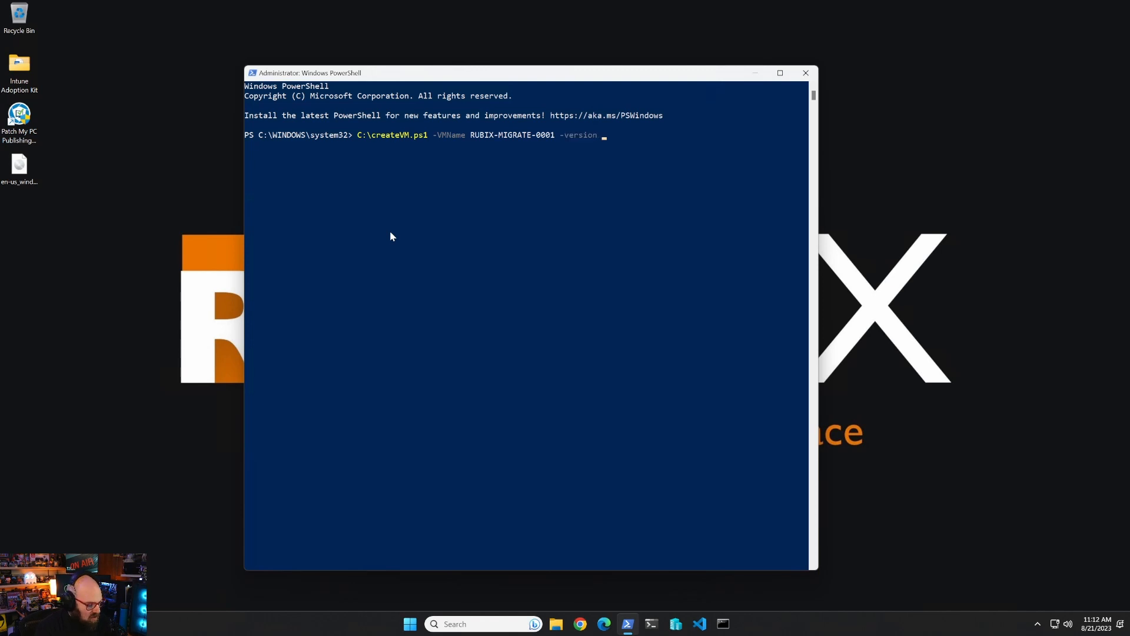
pyautogui.write('22H2')
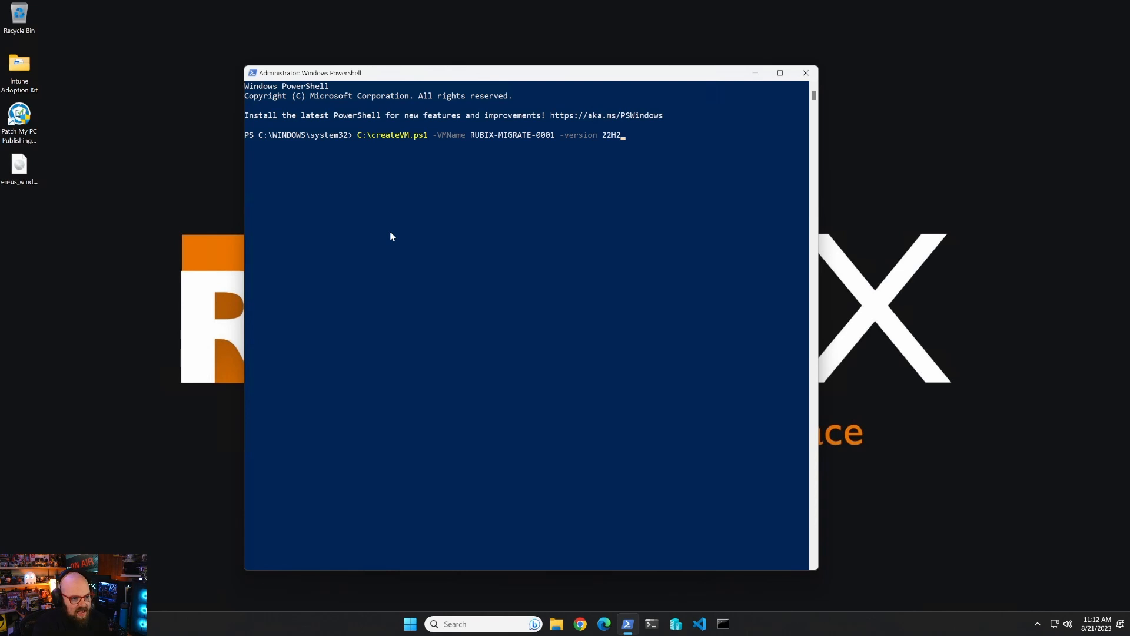
pyautogui.write(' -CPUCount 4')
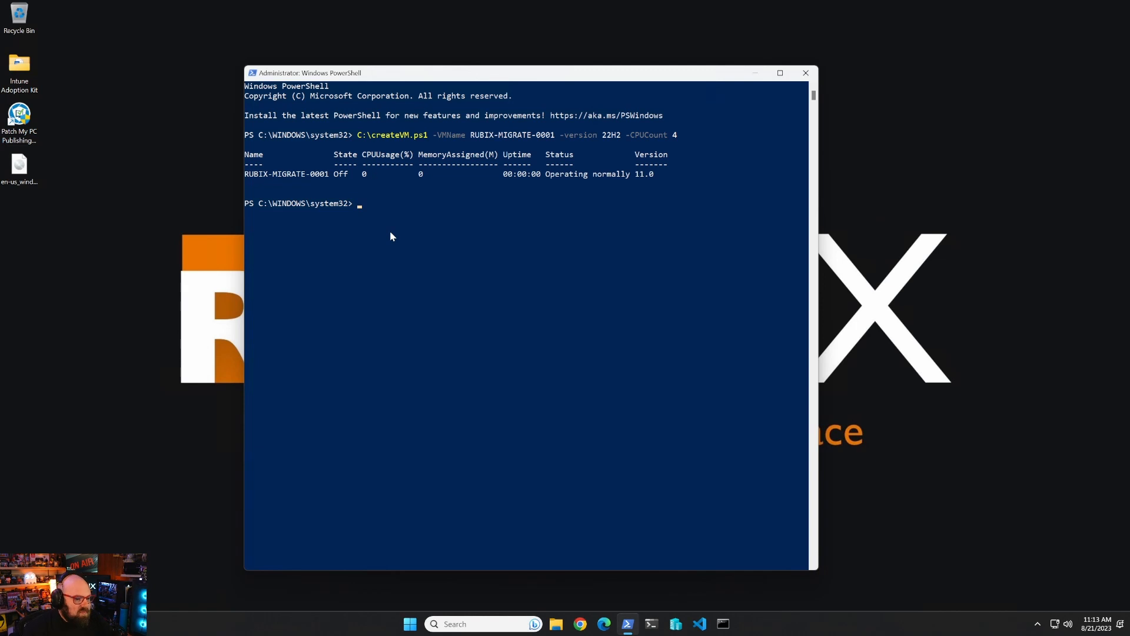
pyautogui.click(673, 620)
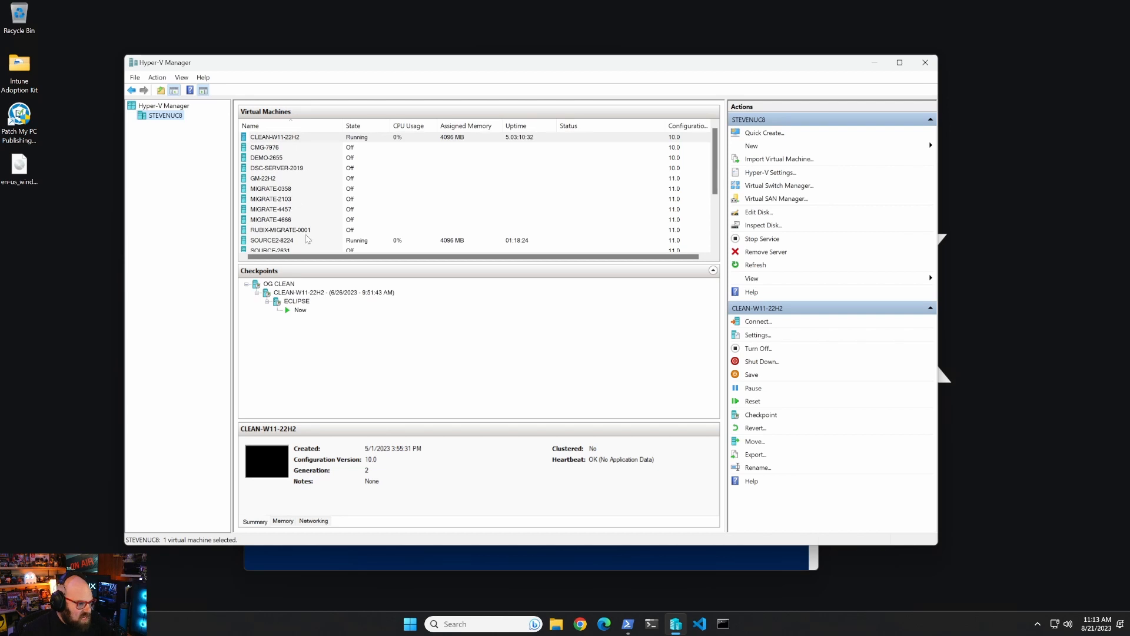
# Start the RUBIX-MIGRATE-0001 virtual machine from its context menu.
pyautogui.click(304, 231)
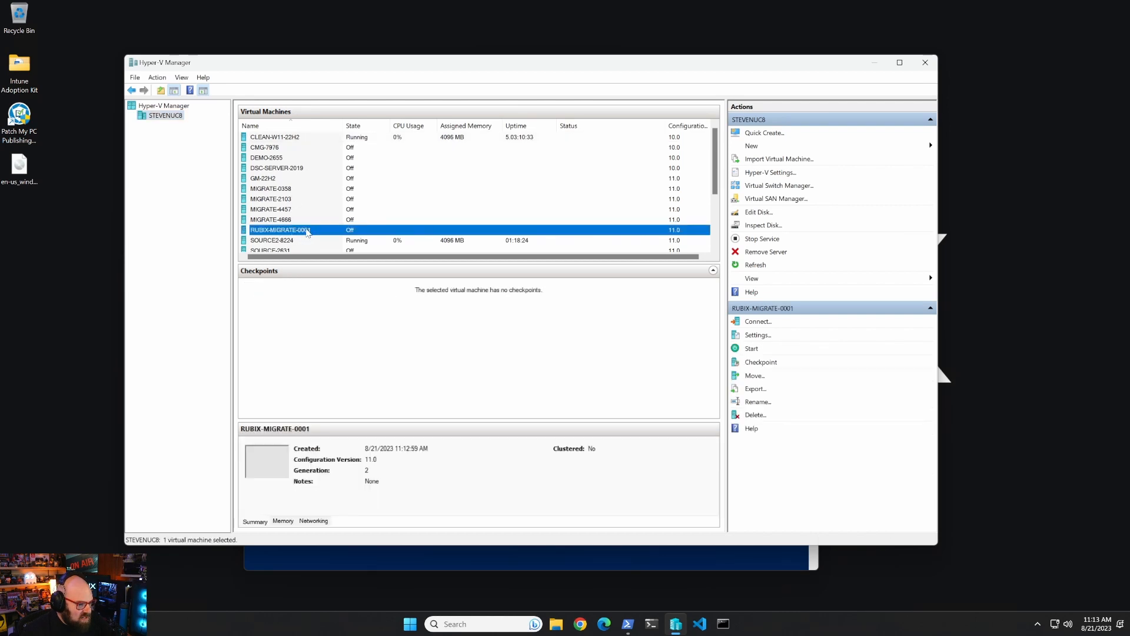
pyautogui.rightClick(306, 231)
pyautogui.click(340, 271)
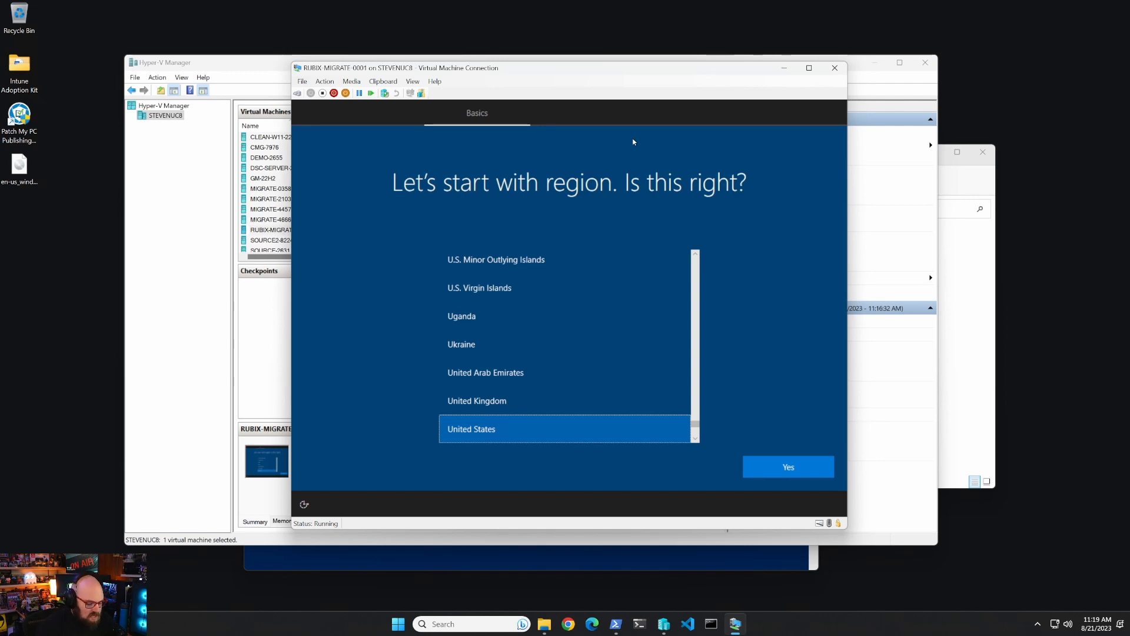
# Open a setup command prompt with Shift+F10 and browse the VM's C: drive in Explorer.
pyautogui.hotkey('shift', 'F10')
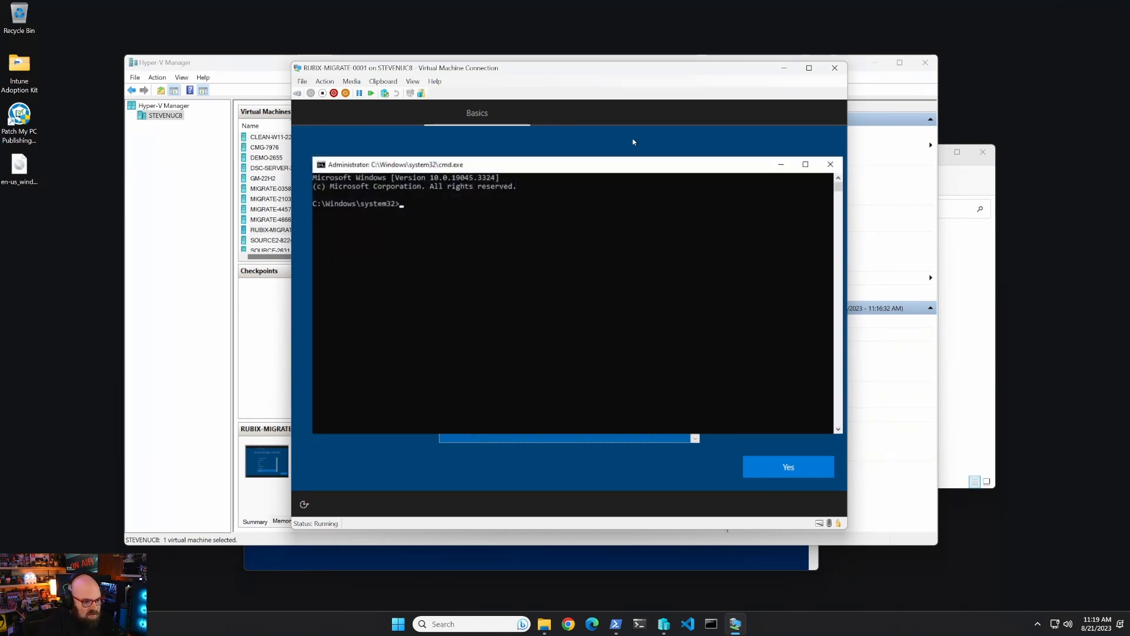
pyautogui.write('explorer')
pyautogui.press('Return')
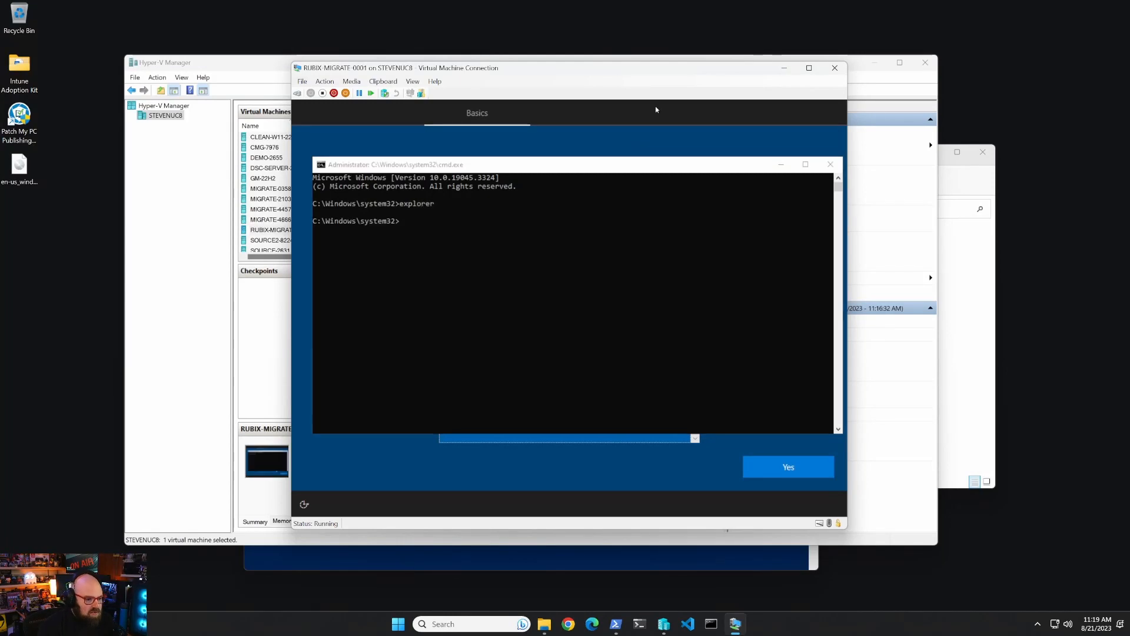
pyautogui.click(432, 281)
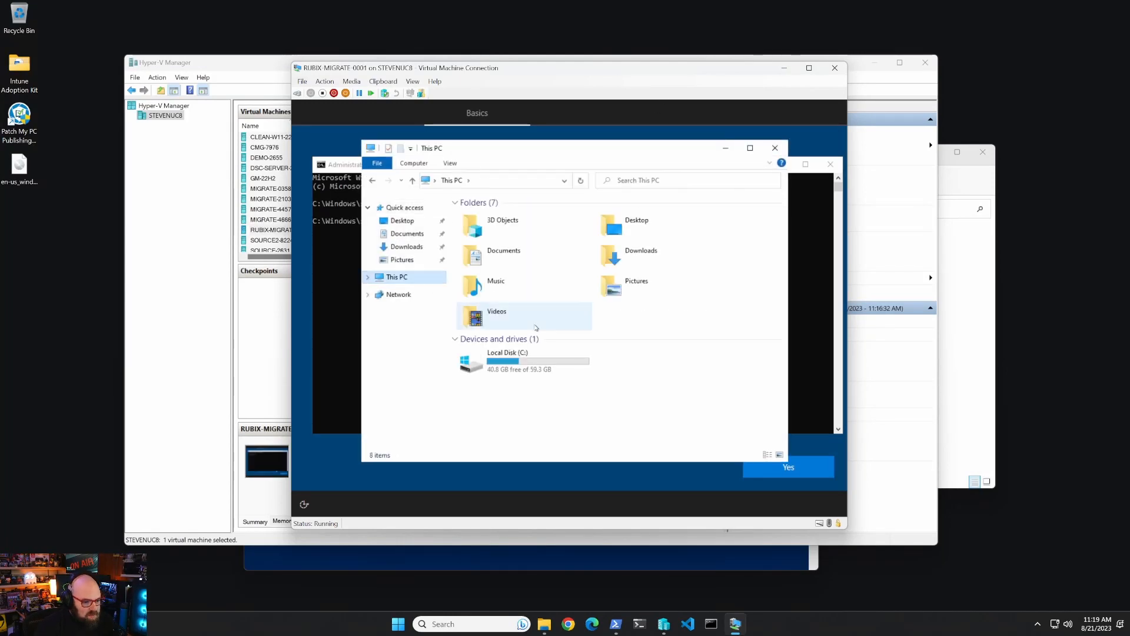
pyautogui.doubleClick(544, 358)
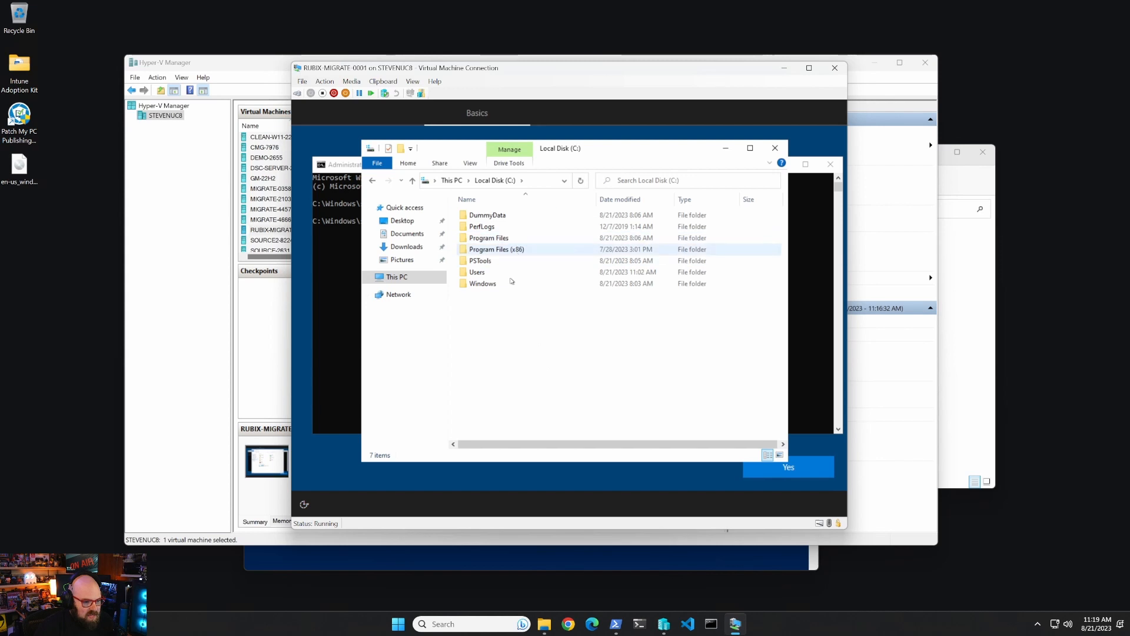
pyautogui.click(775, 148)
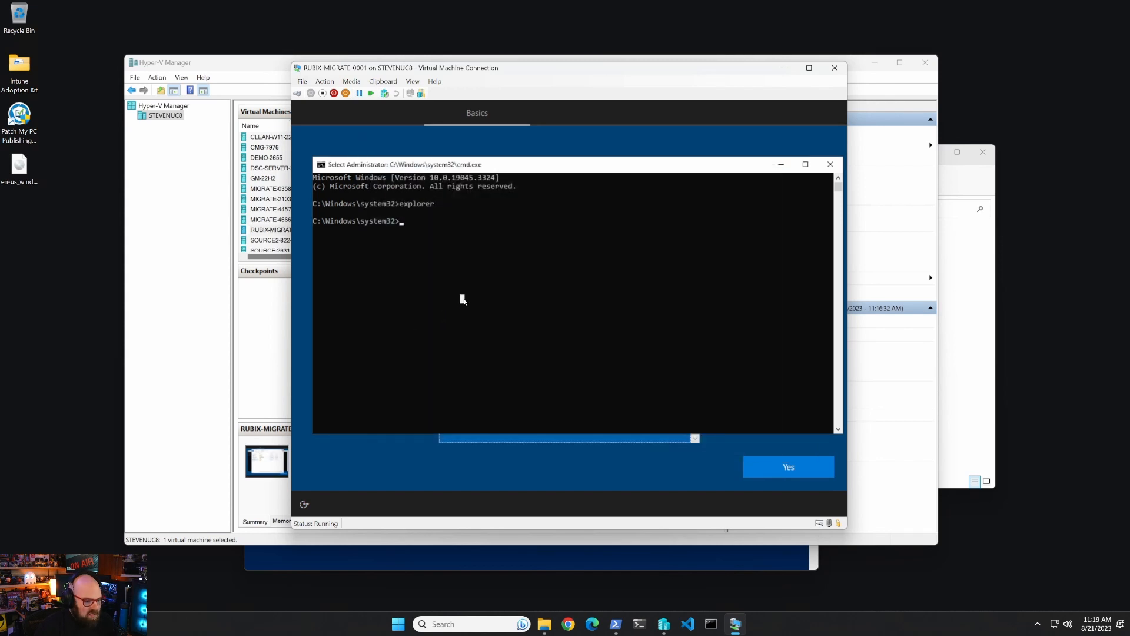
# Launch PowerShell and run Get-WindowsAutoPilotInfo.ps1 -GroupTag M365 -Online.
pyautogui.write('powershell')
pyautogui.press('Return')
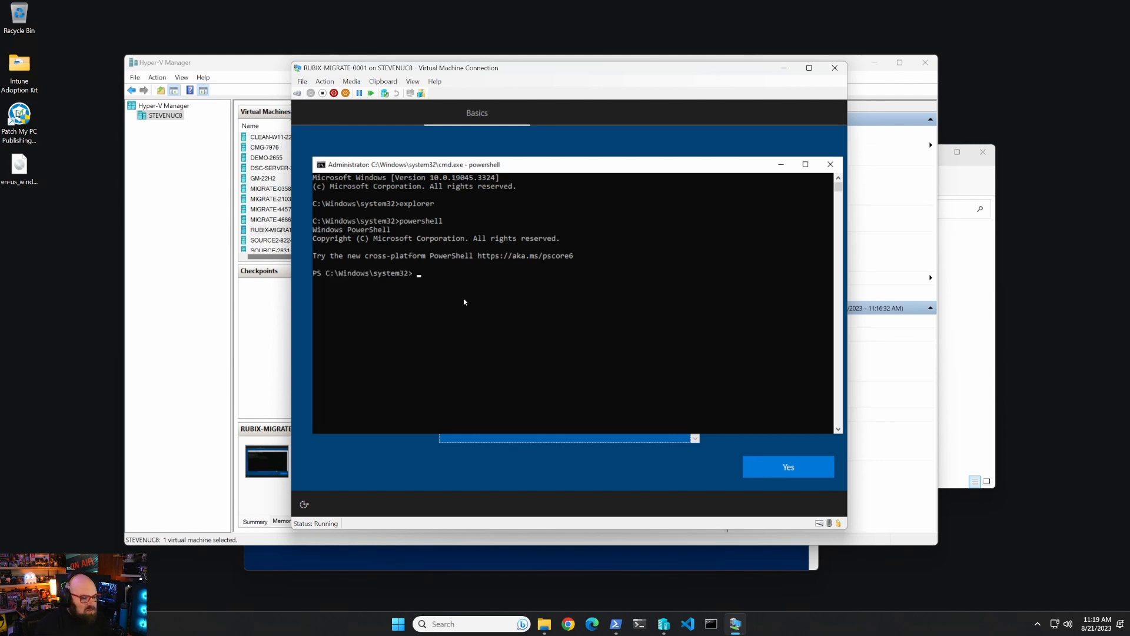
pyautogui.write('get-windows')
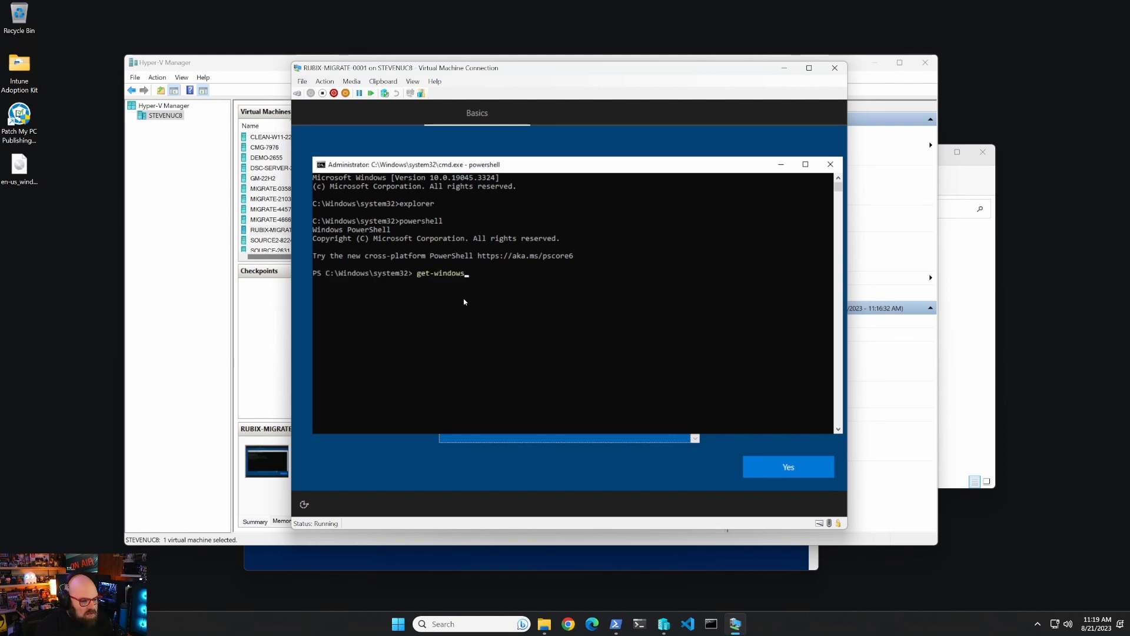
pyautogui.write('au')
pyautogui.press('Tab')
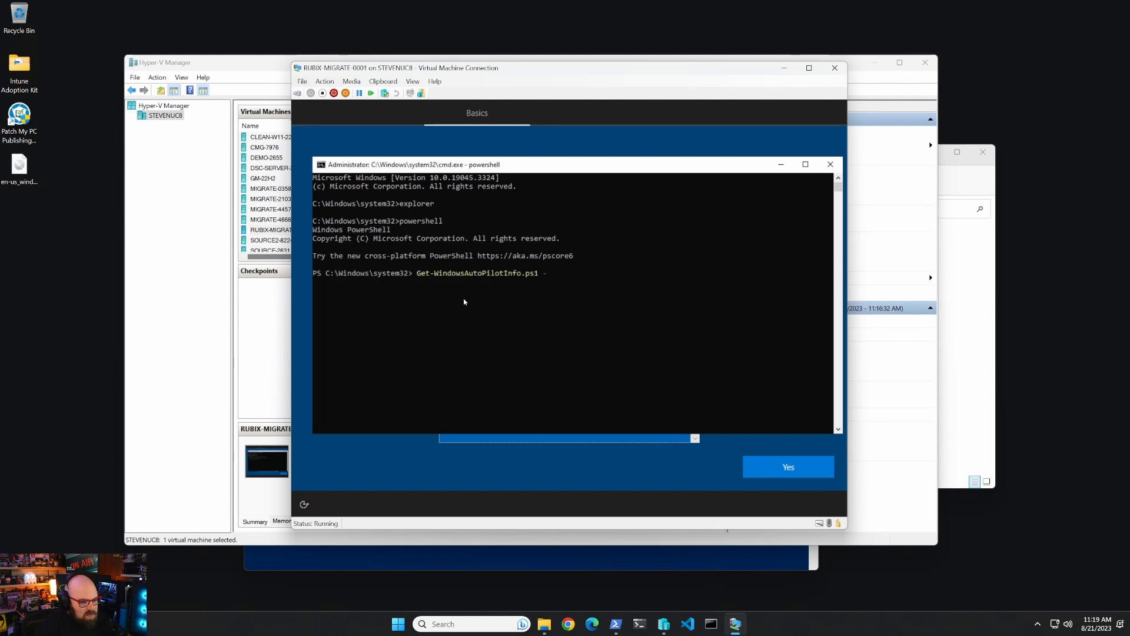
pyautogui.write('-gro')
pyautogui.press('Tab')
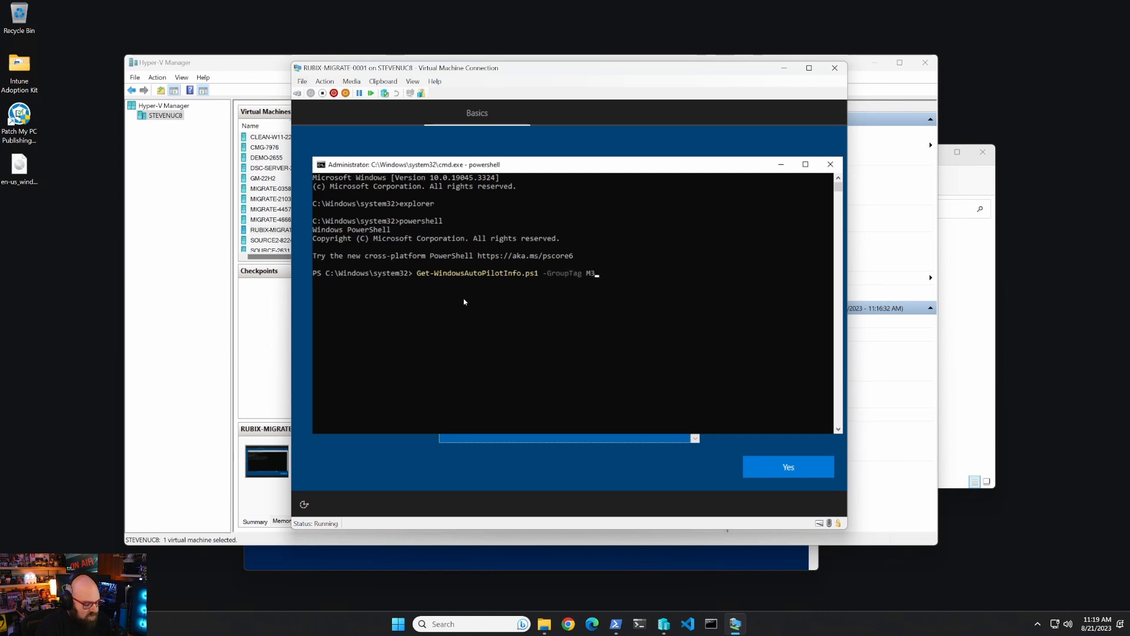
pyautogui.write('M365 -on')
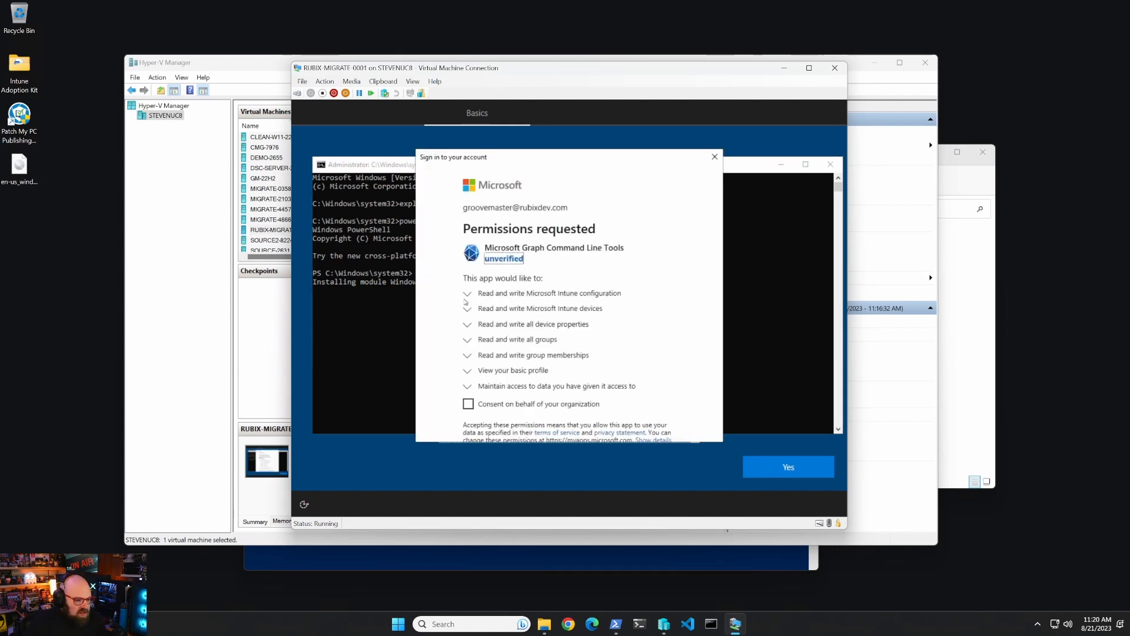
# Grant organization consent, accept the Graph permissions, and reselect RUBIX-MIGRATE-0001 in Hyper-V Manager.
pyautogui.click(534, 405)
pyautogui.scroll(-2, 534, 405)
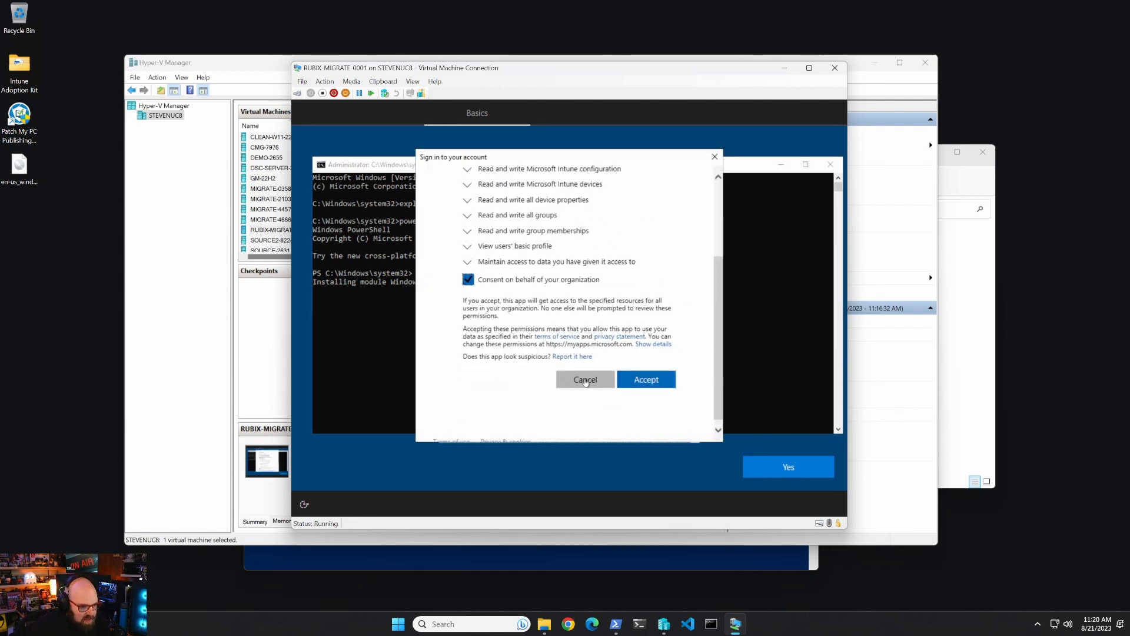
pyautogui.click(646, 380)
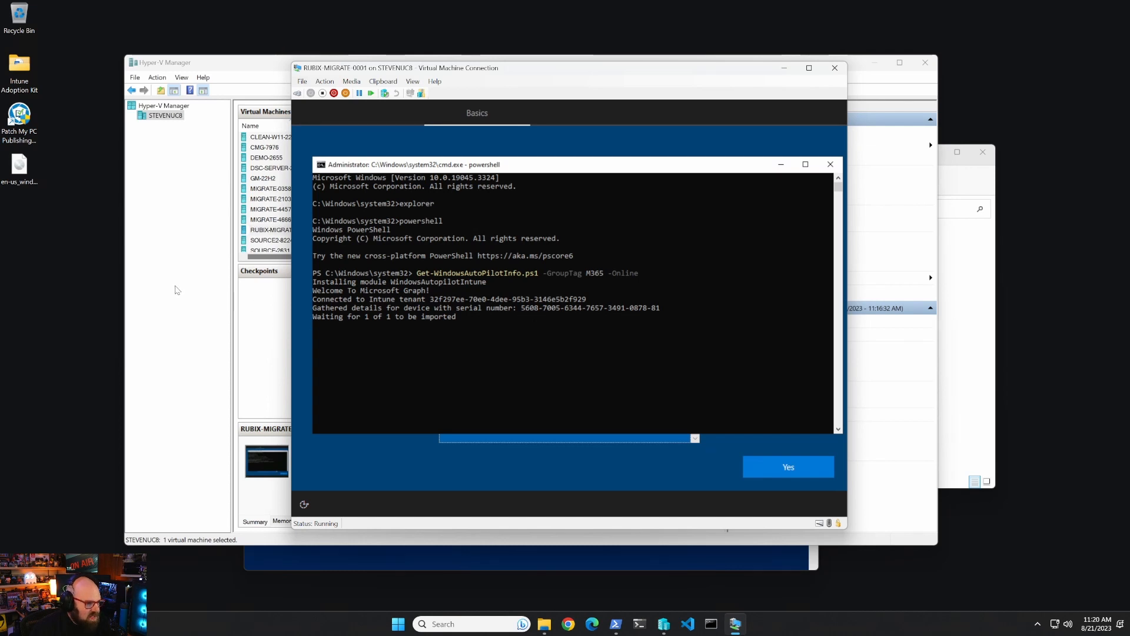
pyautogui.click(225, 297)
pyautogui.click(311, 232)
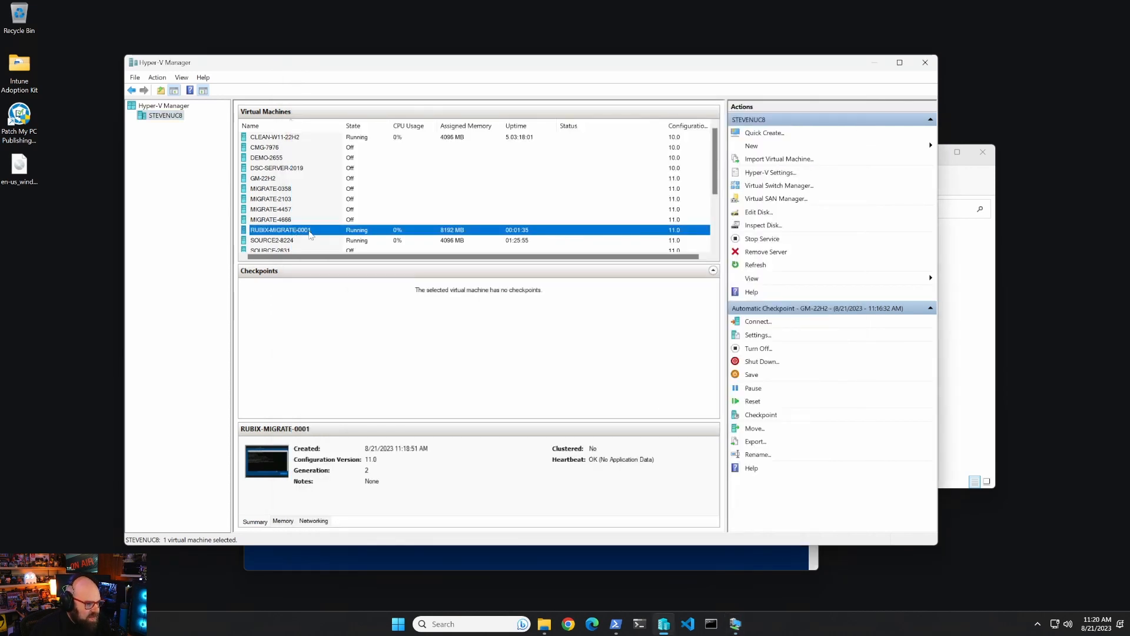
# Replace the name's trailing 0001 with 5608, giving RUBIX-MIGRATE-5608, then reselect the VM.
pyautogui.click(311, 232)
pyautogui.click(311, 230)
pyautogui.moveTo(303, 230); pyautogui.dragTo(300, 230)
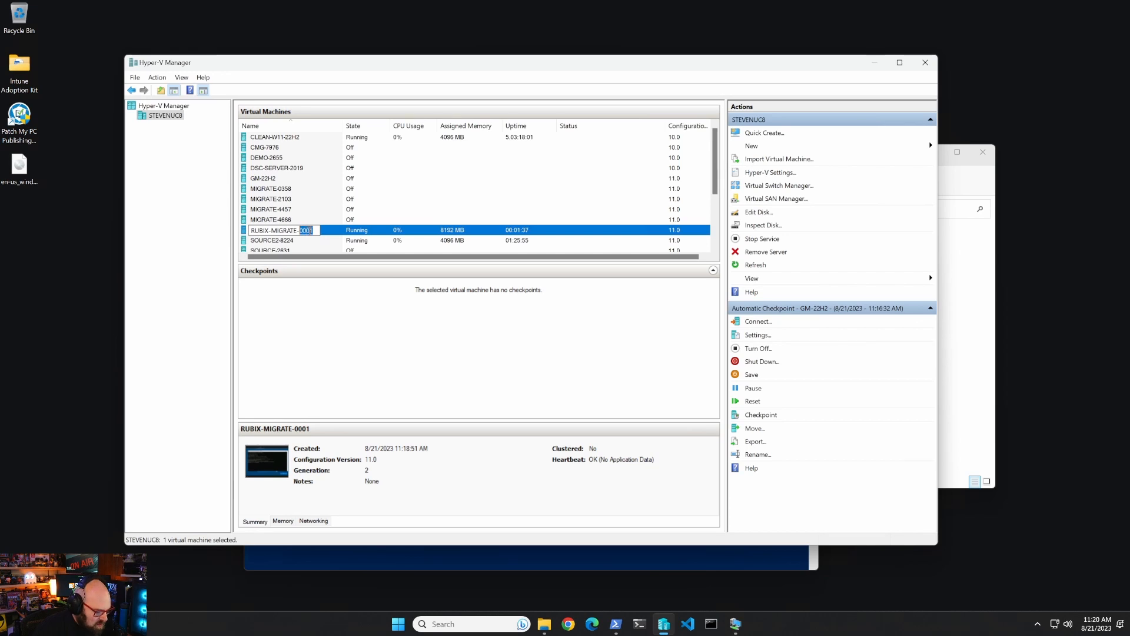
pyautogui.write('56')
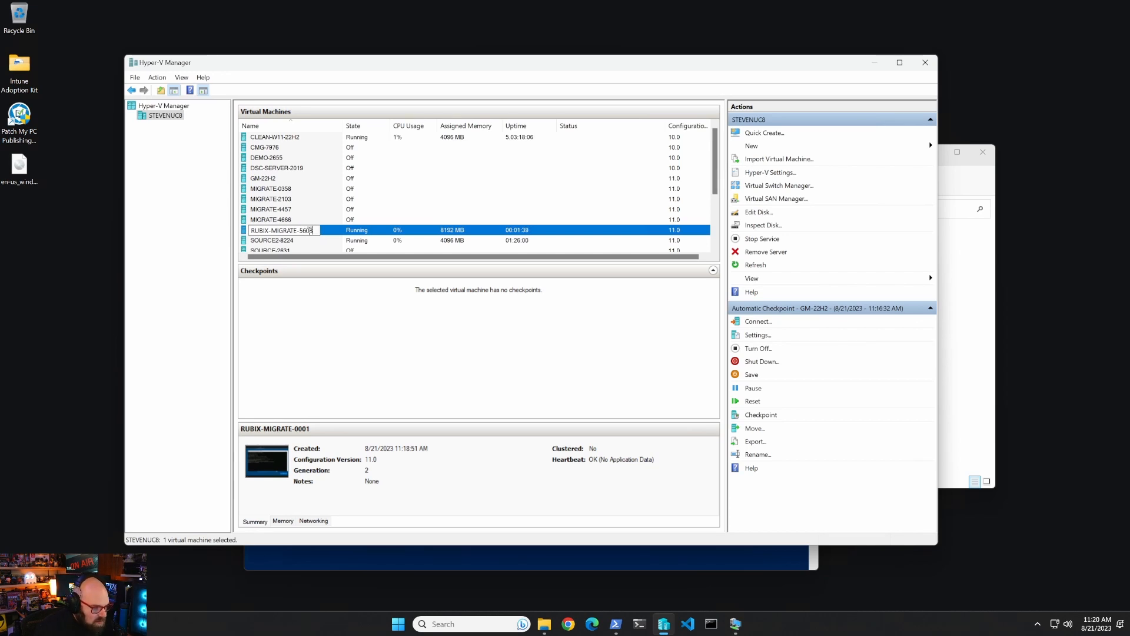
pyautogui.press('Return')
pyautogui.click(735, 624)
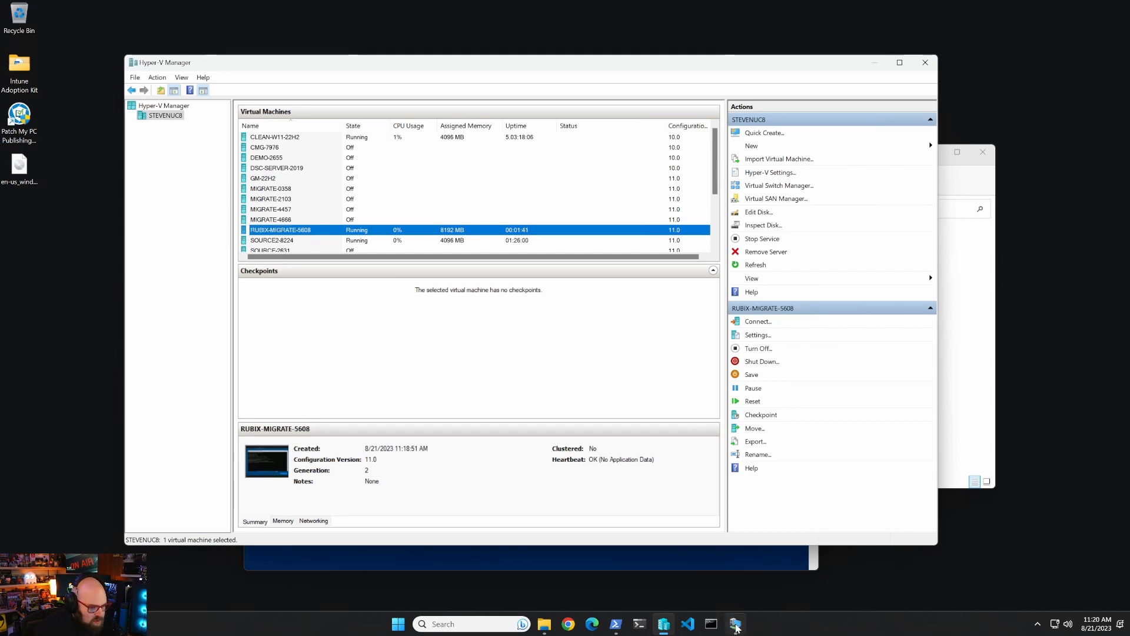
pyautogui.click(175, 275)
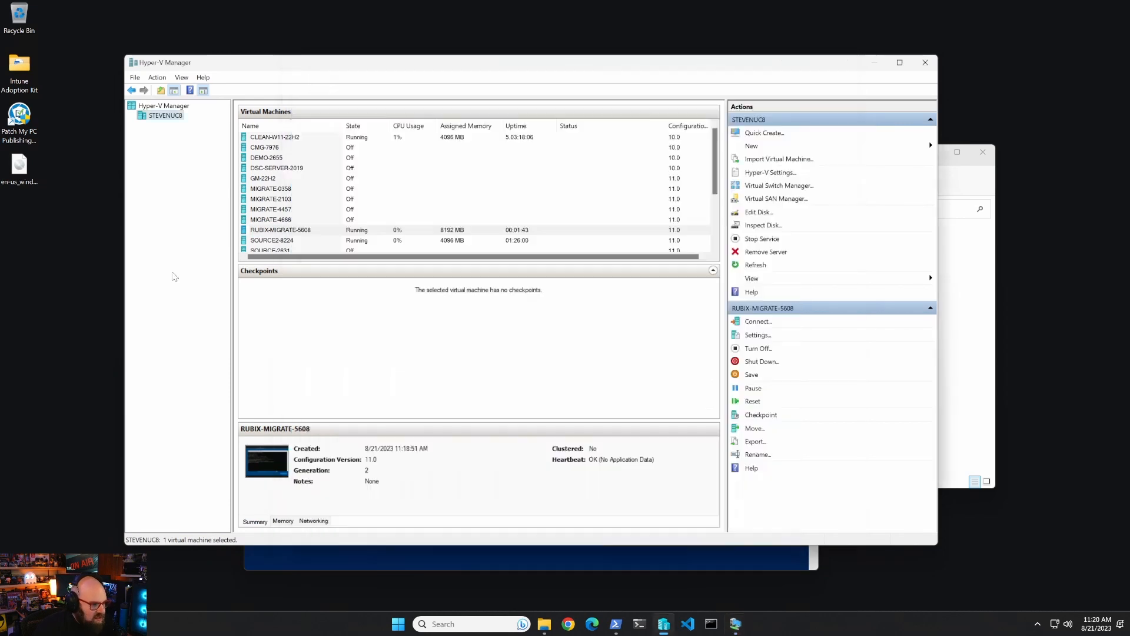
pyautogui.click(296, 231)
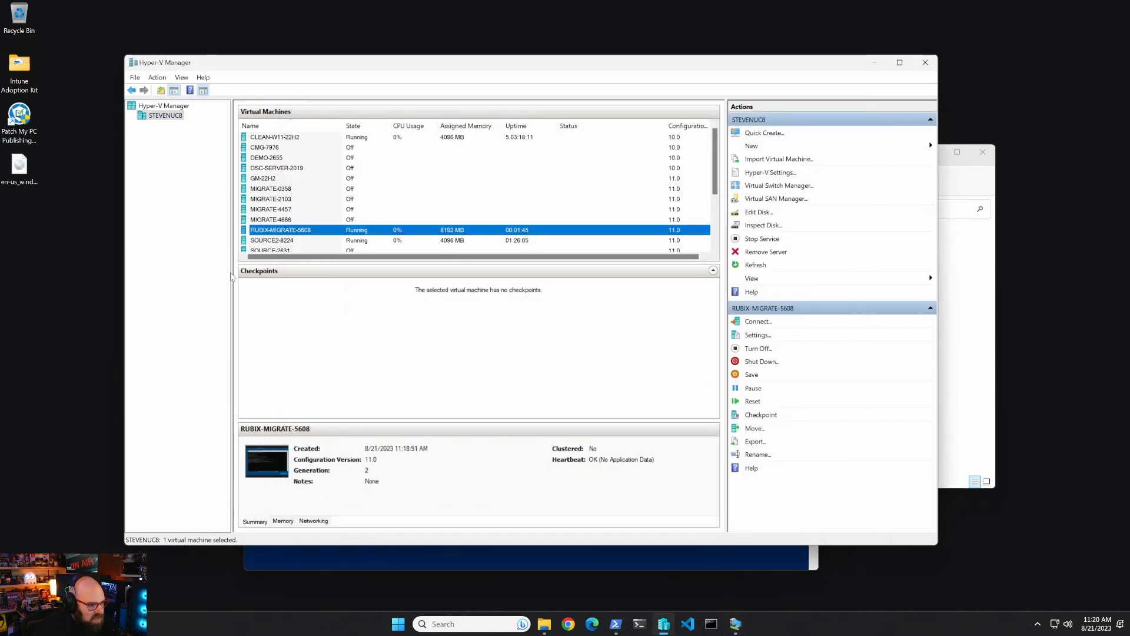